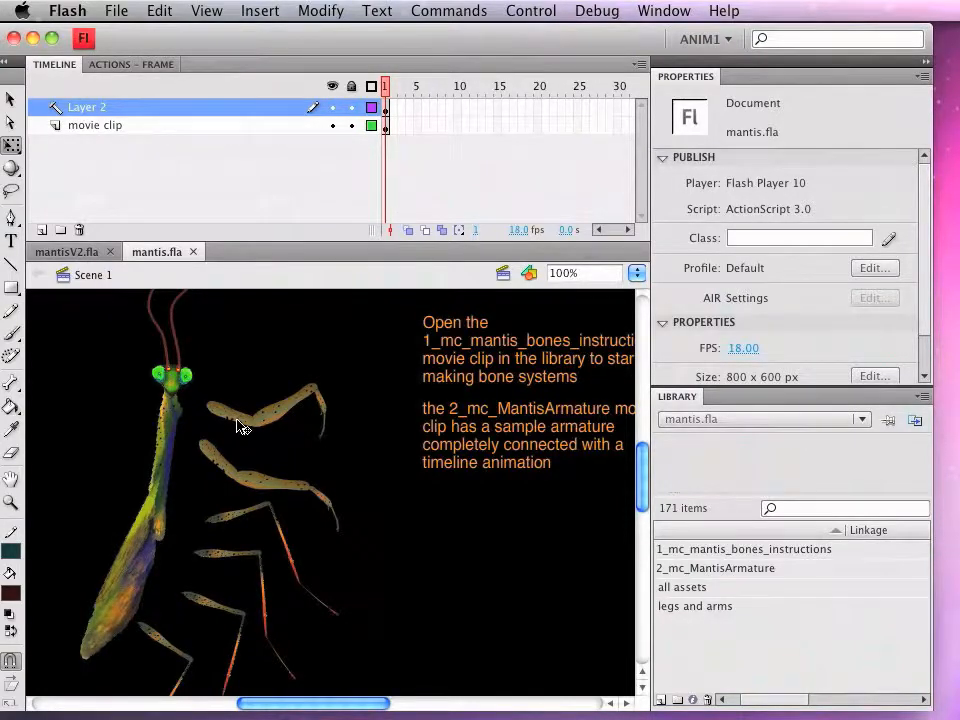
Step: Test the finished mantis animation in mantisV2.fla, close the preview and return to mantis.fla
{"action": "left_click", "coordinate": [77, 253]}
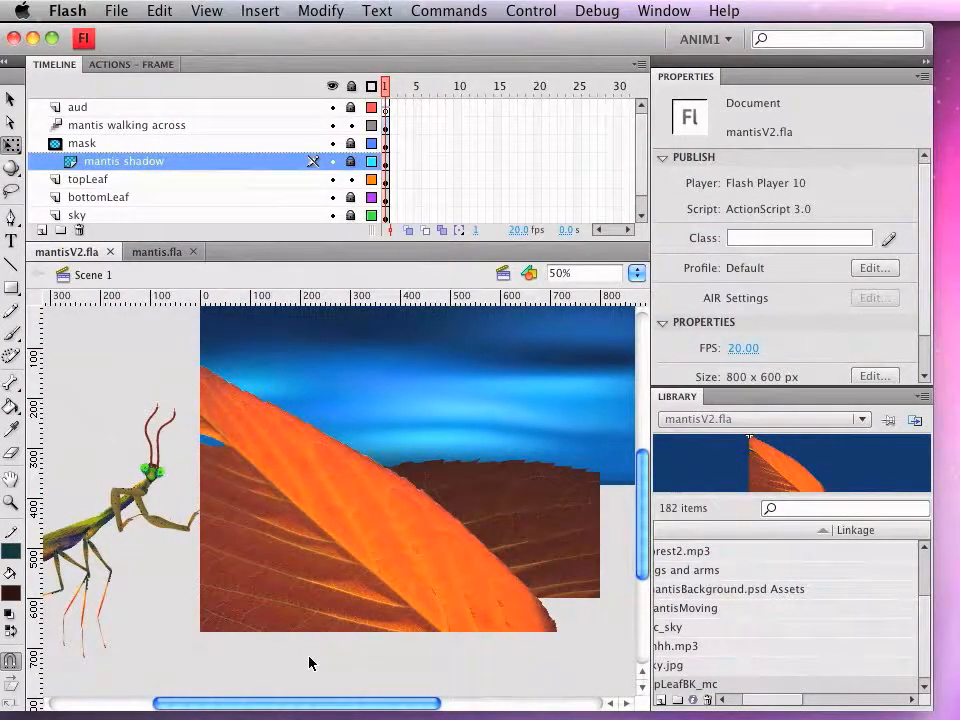
{"action": "key", "text": "super+Return"}
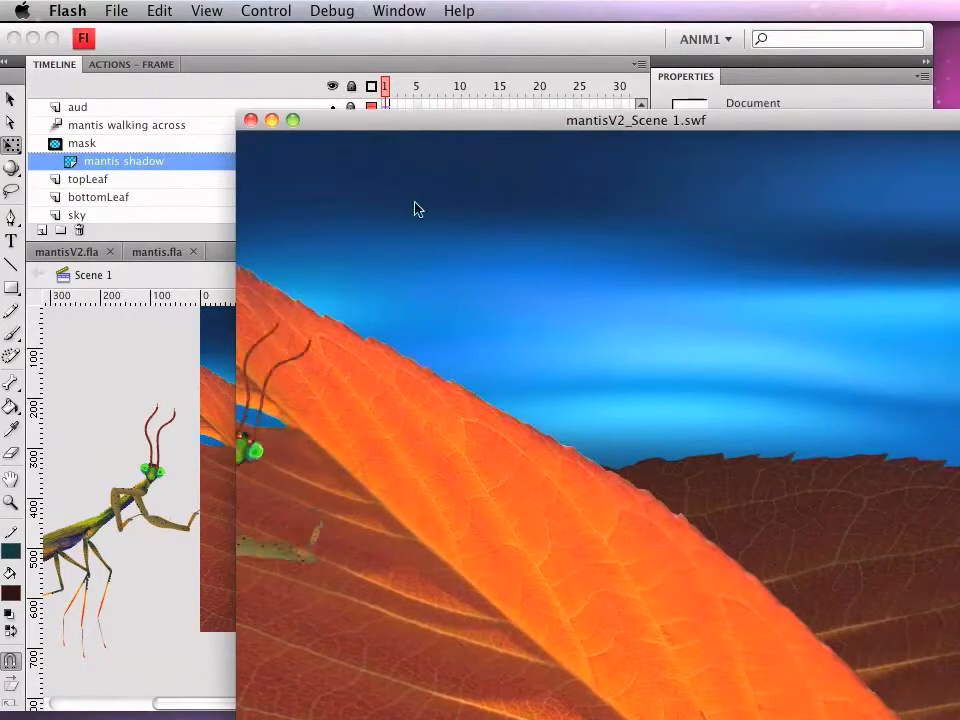
{"action": "left_click_drag", "start_coordinate": [472, 128], "coordinate": [314, 76]}
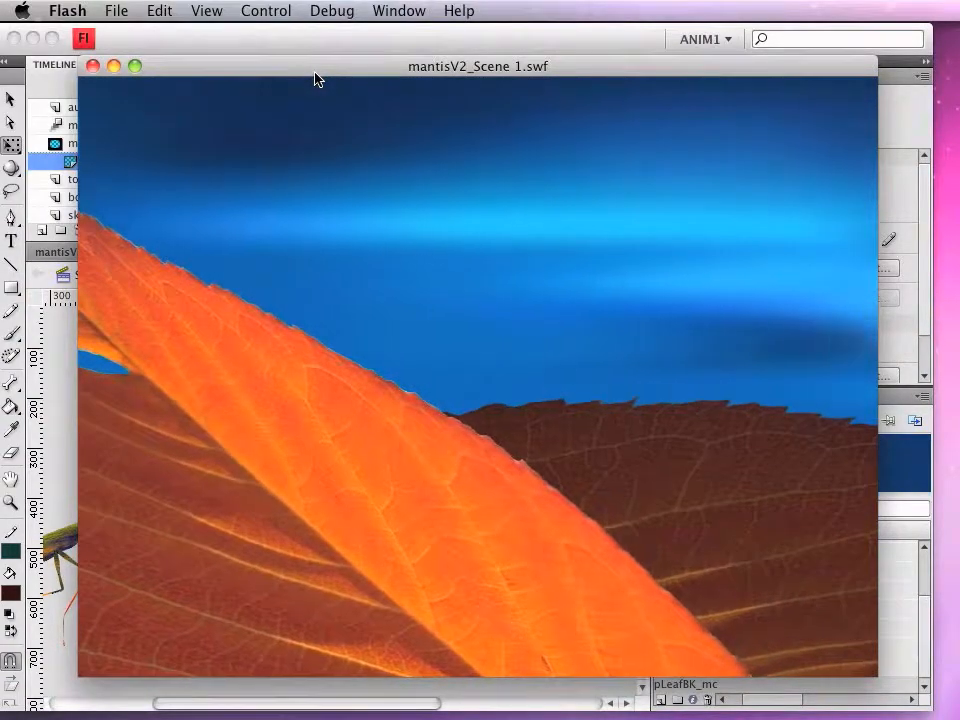
{"action": "left_click", "coordinate": [92, 66]}
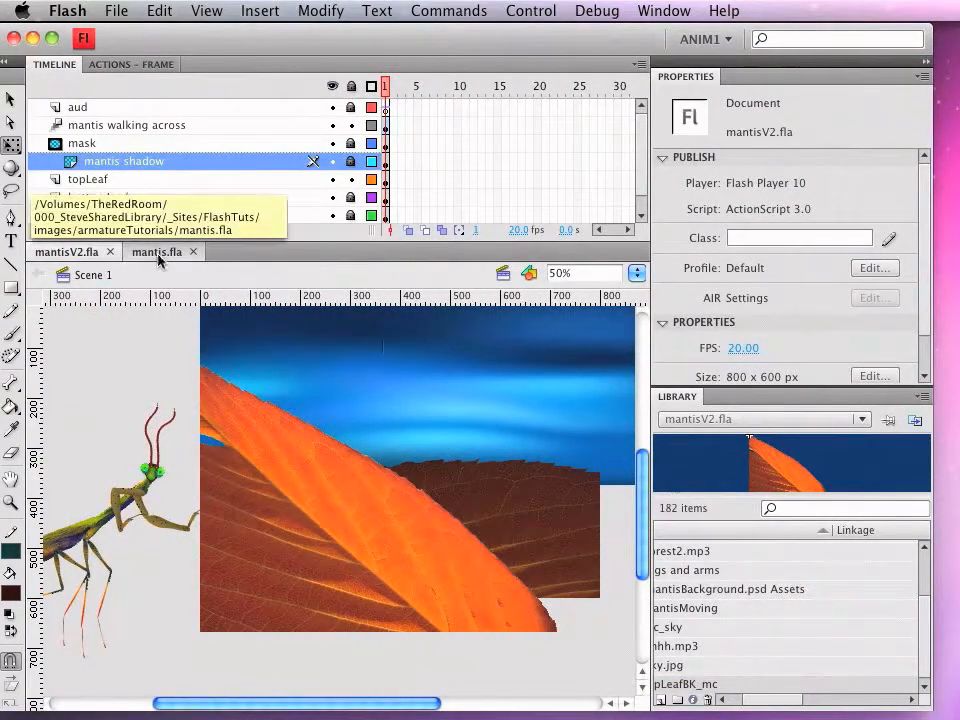
{"action": "left_click", "coordinate": [158, 255]}
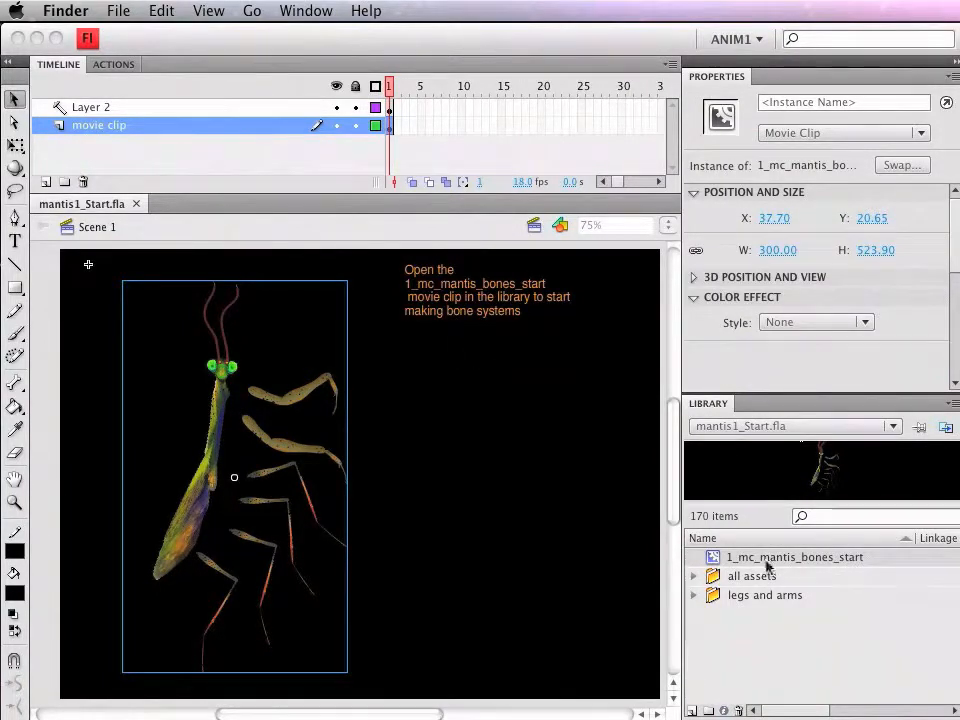
Step: Open the 1_mc_mantis_bones_start movie clip from the library for editing and bring the mantis with its separate limbs into view
{"action": "double_click", "coordinate": [716, 560]}
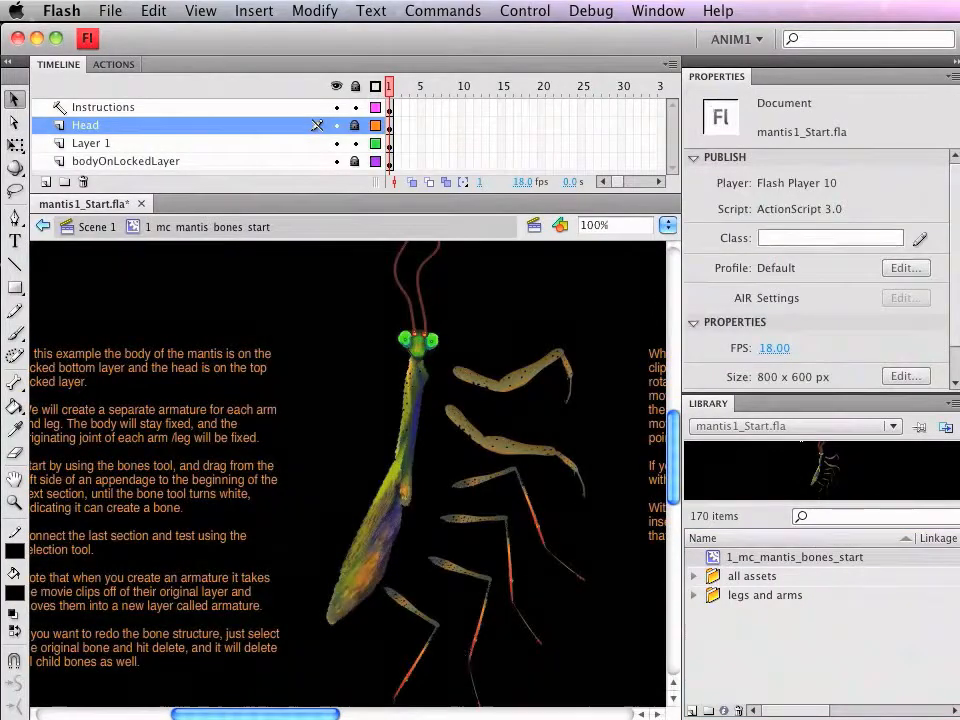
{"action": "left_click_drag", "start_coordinate": [310, 716], "coordinate": [340, 716]}
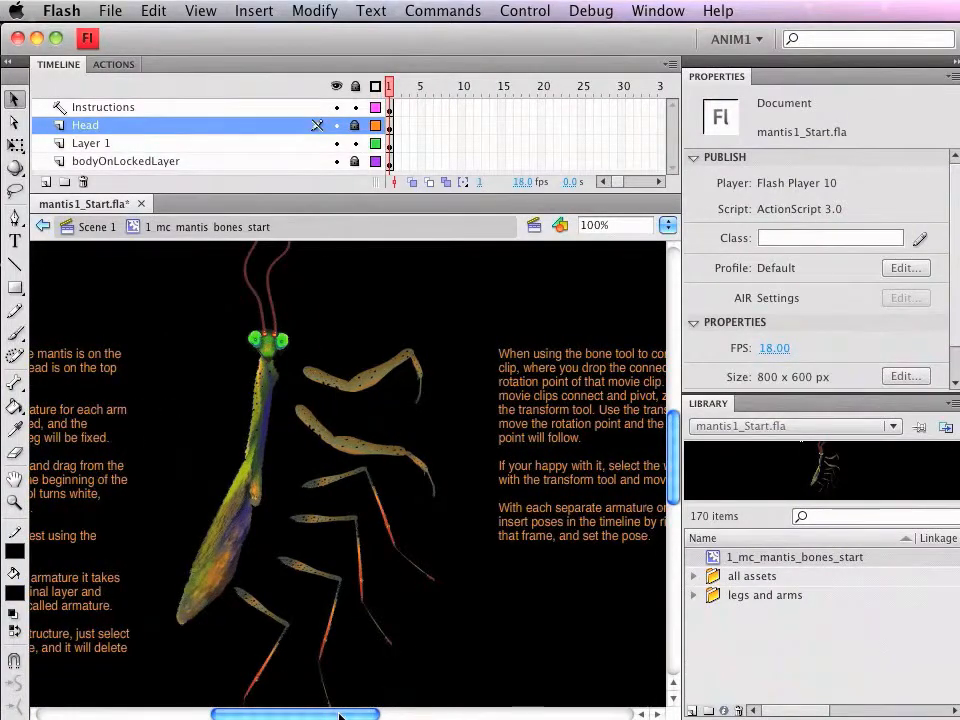
{"action": "scroll", "coordinate": [452, 550], "scroll_direction": "down", "scroll_amount": 3}
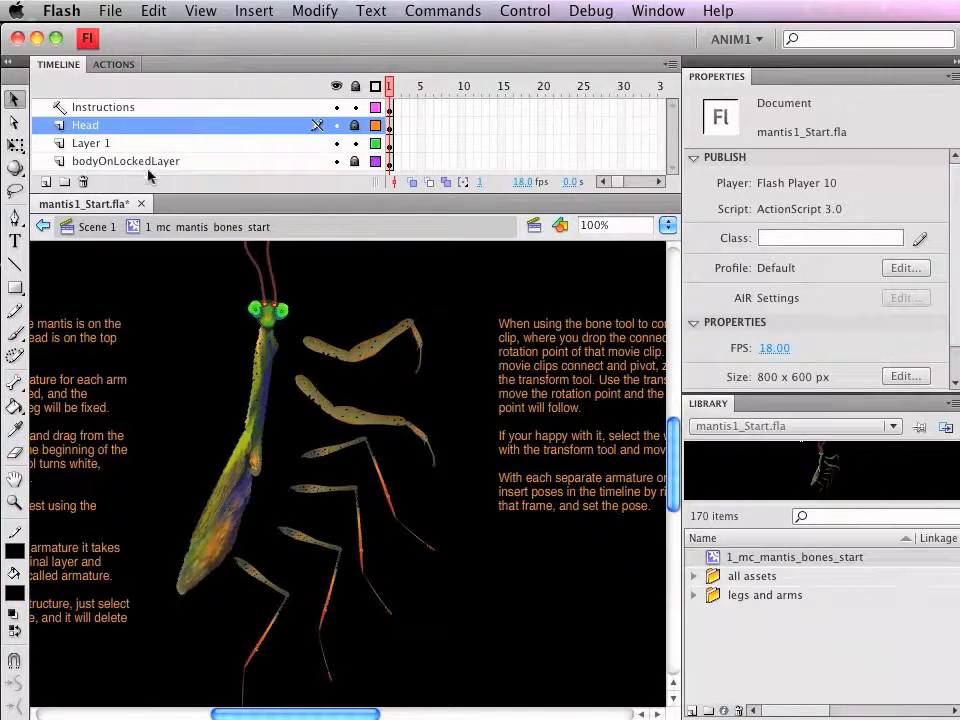
Step: Hide and show Layer 1 to identify the limbs, and inspect the upper, middle and lower segments of the topmost arm
{"action": "left_click", "coordinate": [337, 145]}
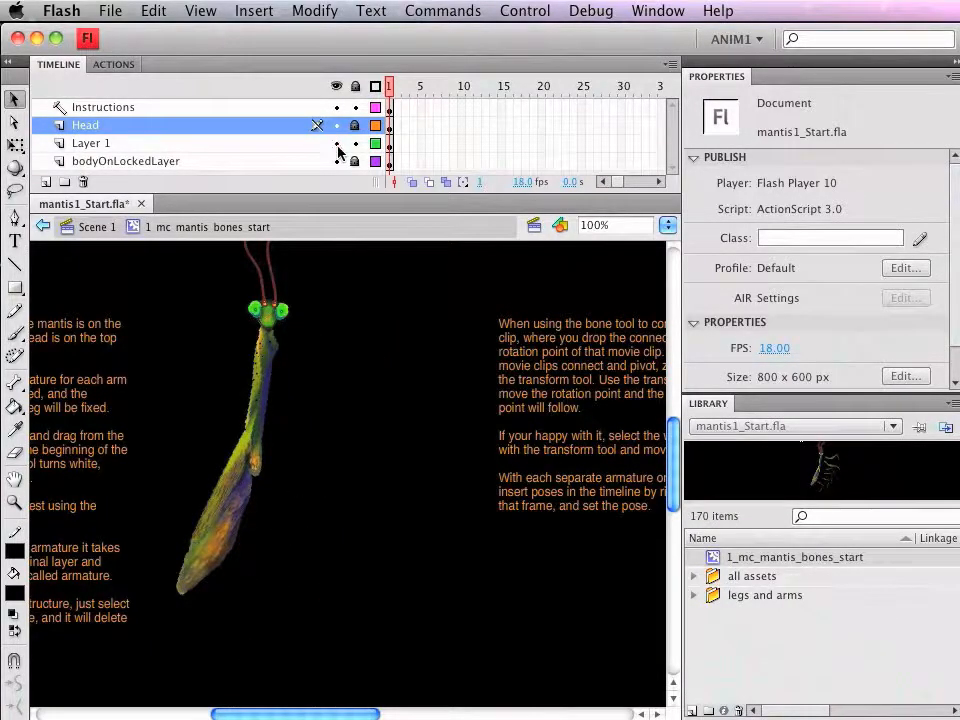
{"action": "left_click", "coordinate": [336, 144]}
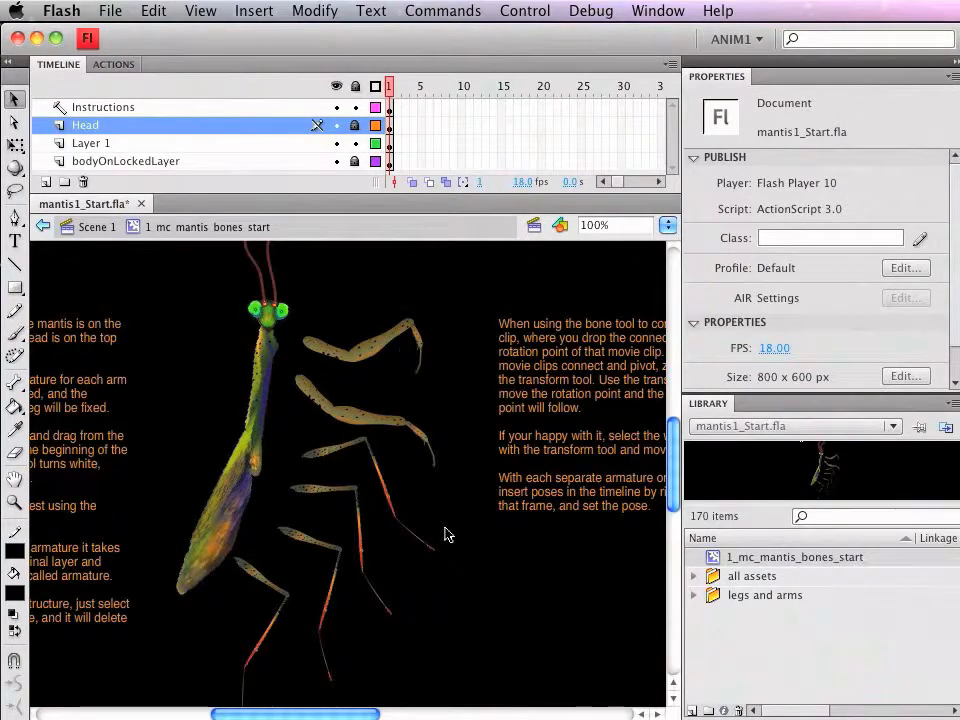
{"action": "left_click", "coordinate": [322, 349]}
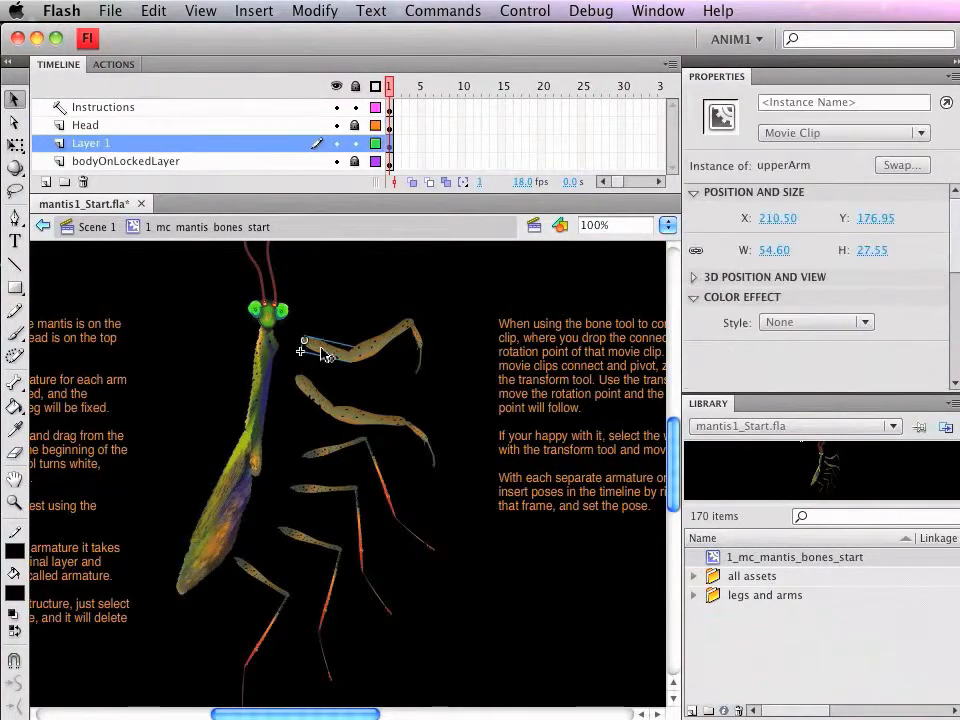
{"action": "left_click", "coordinate": [375, 346]}
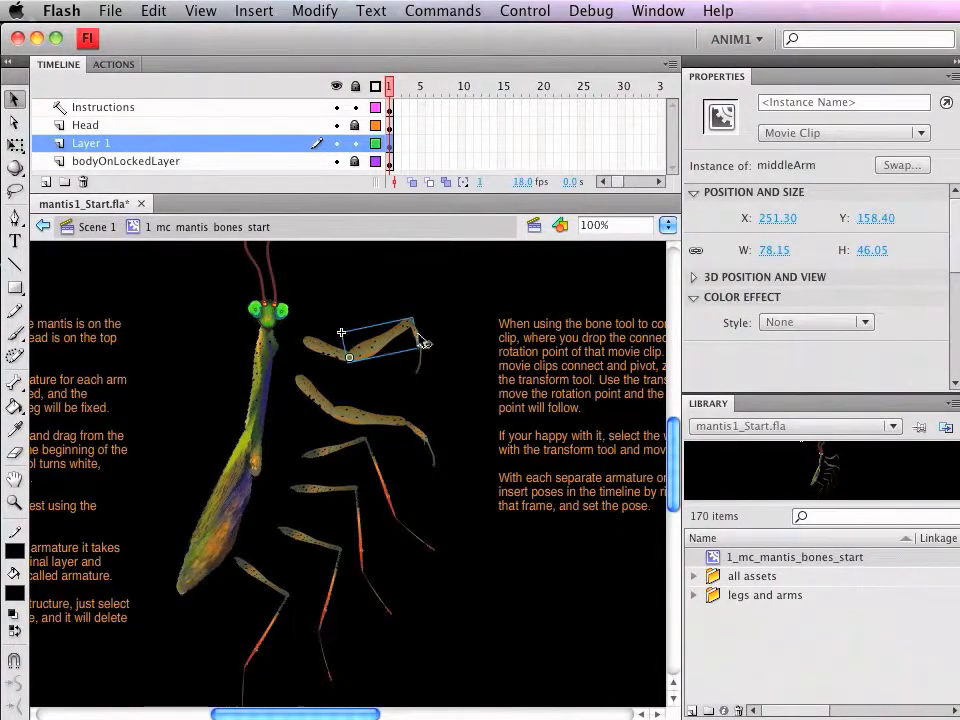
{"action": "left_click", "coordinate": [418, 340]}
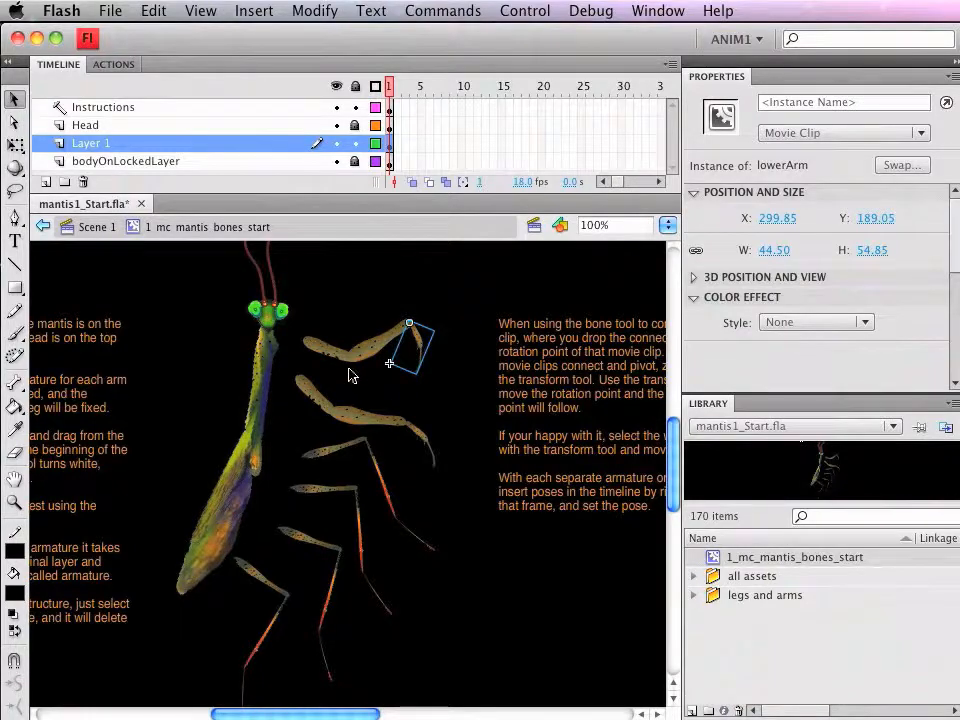
Step: Create a bone on the topmost arm with the Bone tool, from the shoulder end of upperArm to its joint with middleArm
{"action": "left_click_drag", "start_coordinate": [261, 287], "coordinate": [471, 391]}
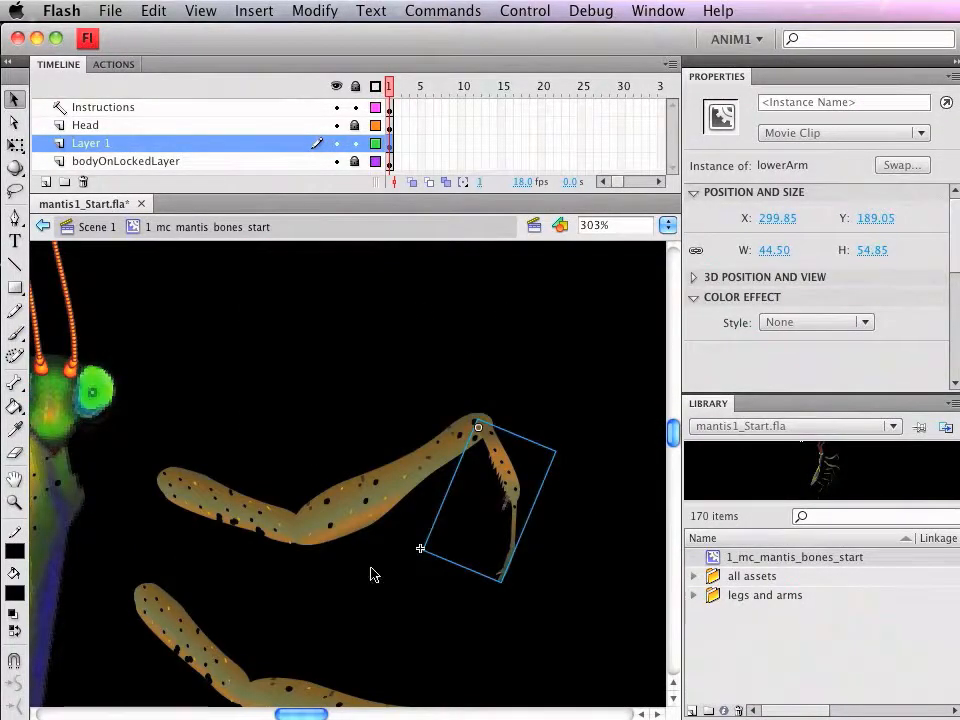
{"action": "left_click", "coordinate": [15, 384]}
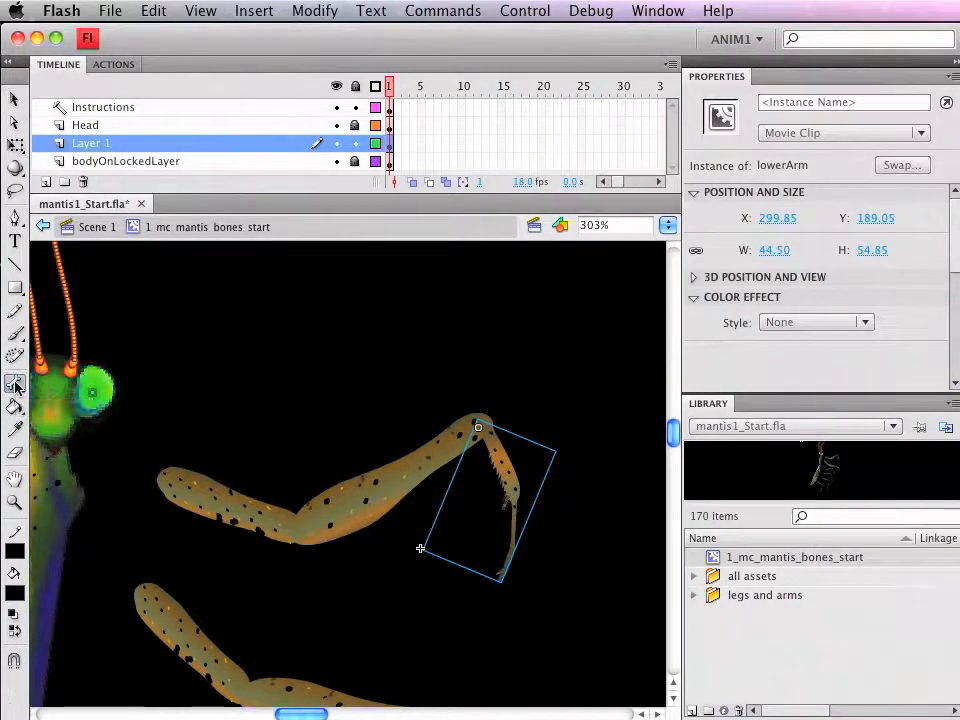
{"action": "left_click", "coordinate": [163, 477]}
{"action": "left_click_drag", "start_coordinate": [172, 483], "coordinate": [255, 522]}
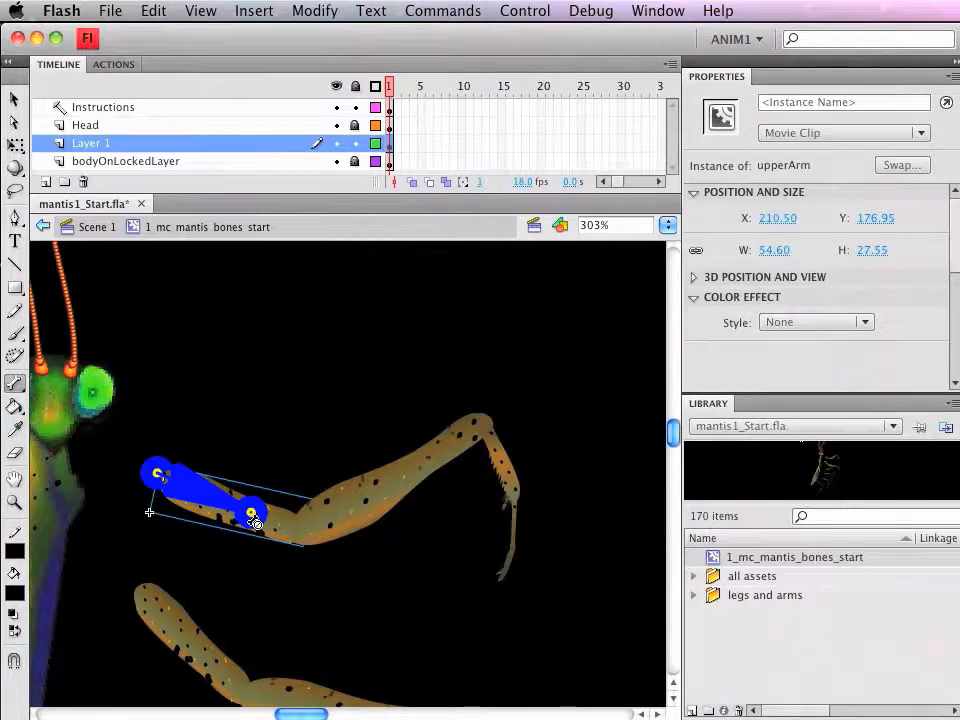
{"action": "left_click_drag", "start_coordinate": [256, 521], "coordinate": [277, 529]}
{"action": "mouse_move", "coordinate": [277, 530]}
{"action": "left_mouse_down"}
{"action": "mouse_move", "coordinate": [291, 522]}
{"action": "mouse_move", "coordinate": [296, 532]}
{"action": "left_mouse_up"}
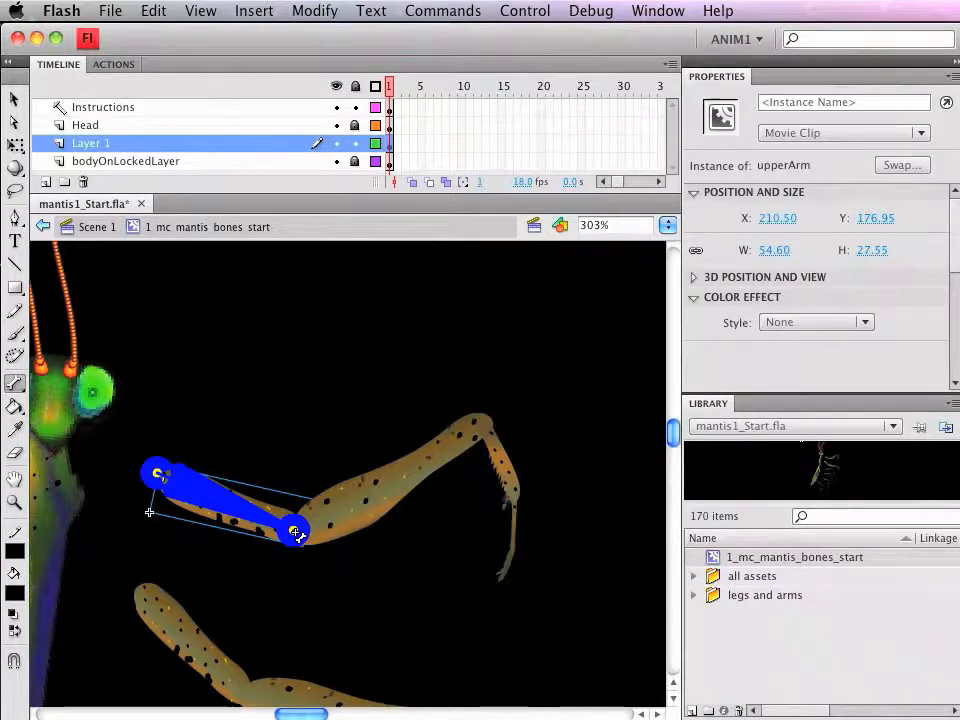
{"action": "left_click_drag", "start_coordinate": [296, 533], "coordinate": [301, 536]}
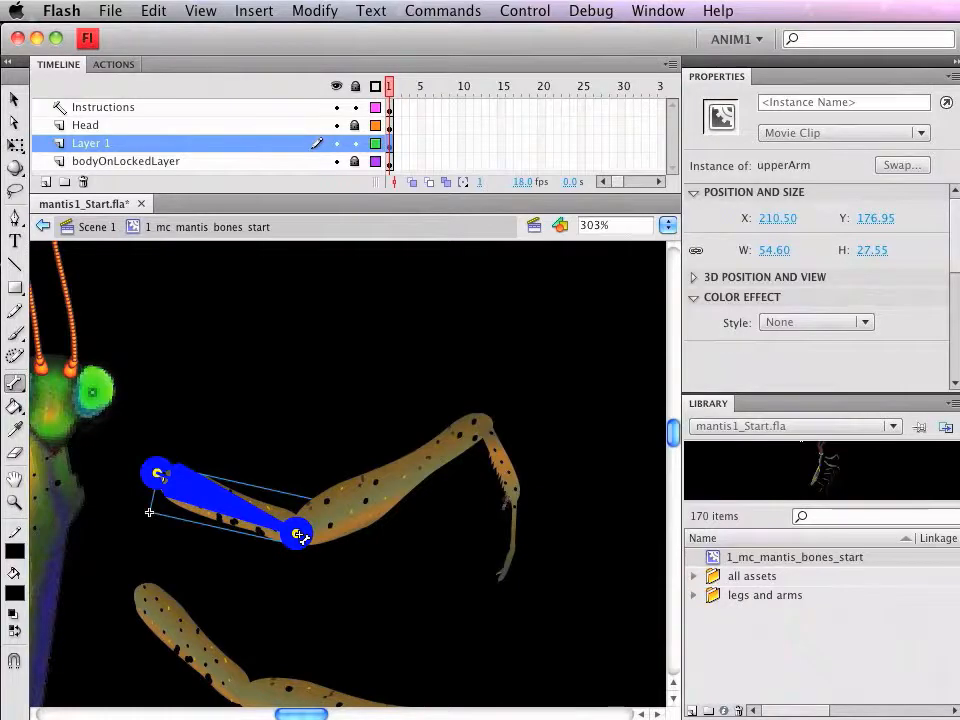
{"action": "left_click_drag", "start_coordinate": [298, 535], "coordinate": [298, 535]}
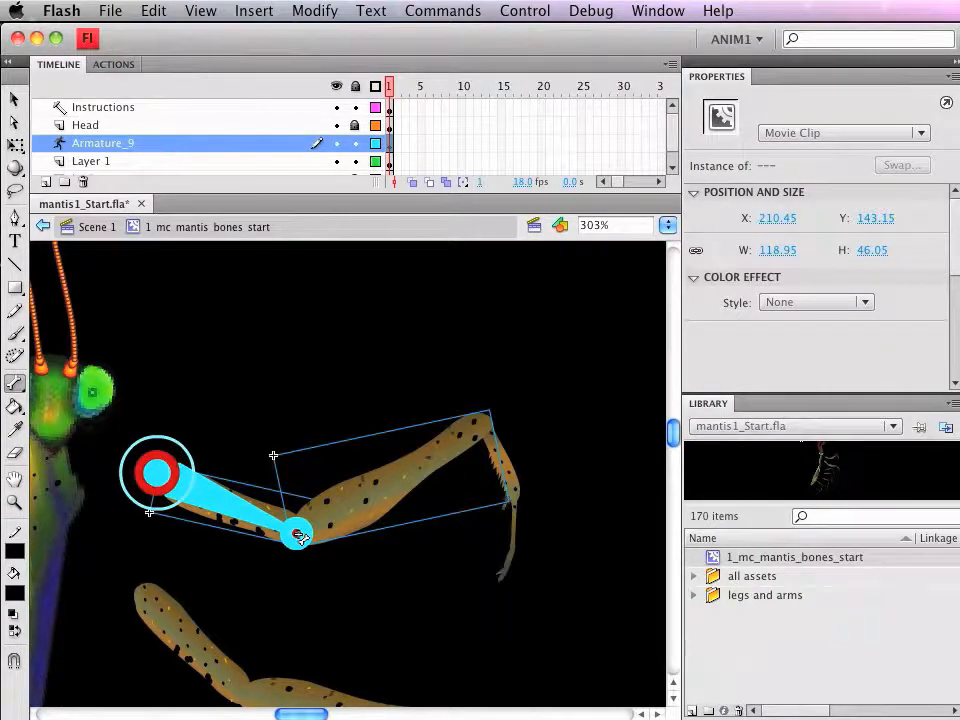
Step: Extend the armature with a bone from the elbow to the lowerArm joint, and test it by swinging the forearm outward
{"action": "left_click_drag", "start_coordinate": [298, 536], "coordinate": [481, 429]}
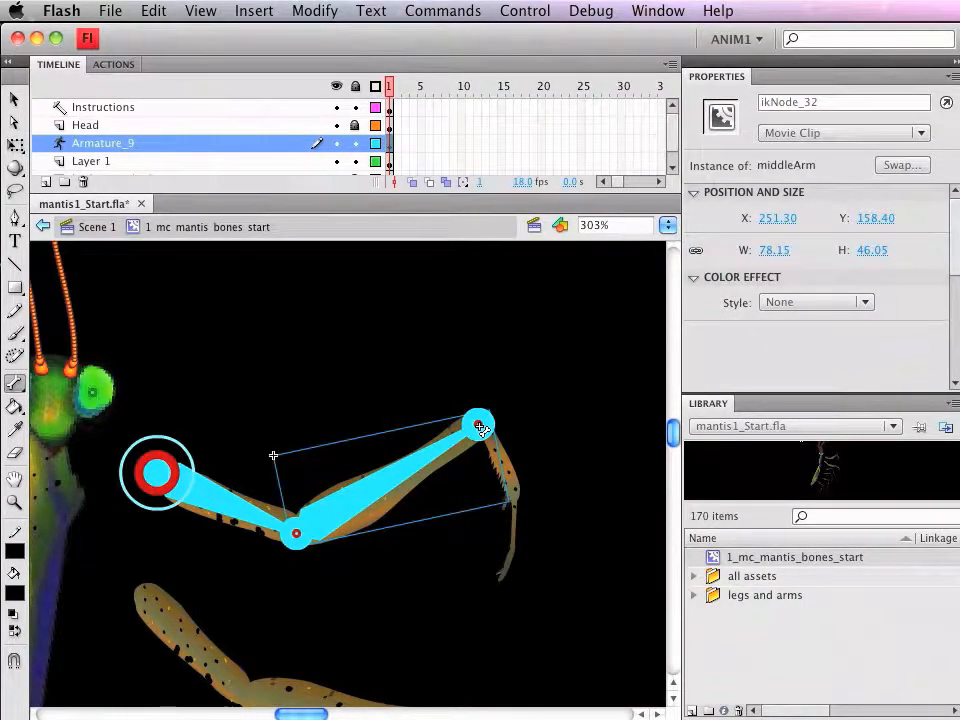
{"action": "left_click_drag", "start_coordinate": [481, 429], "coordinate": [482, 429]}
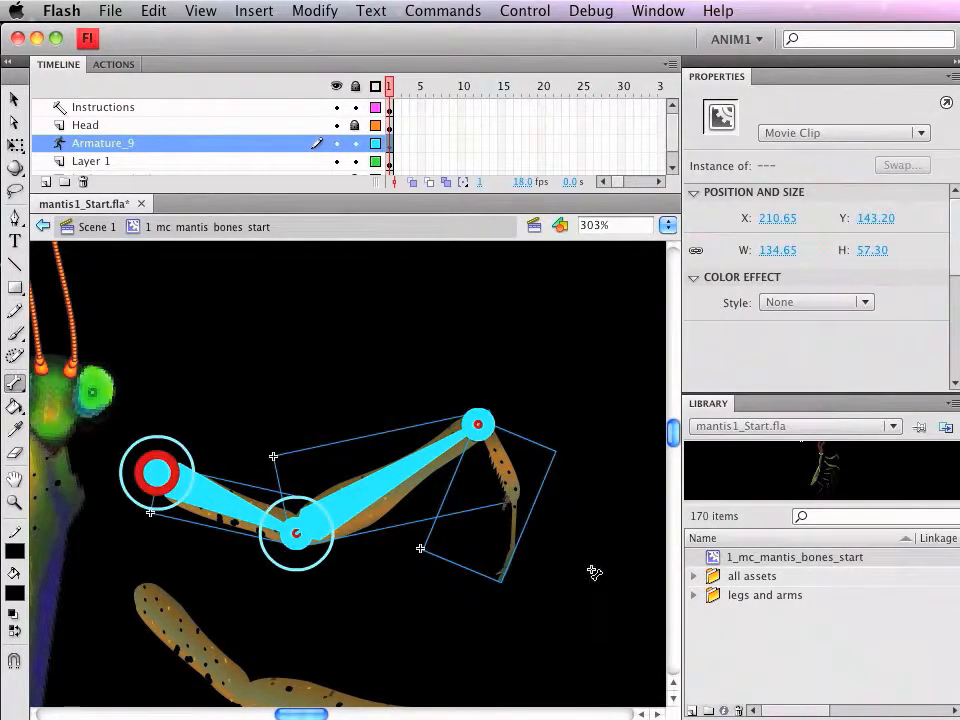
{"action": "left_click", "coordinate": [16, 101]}
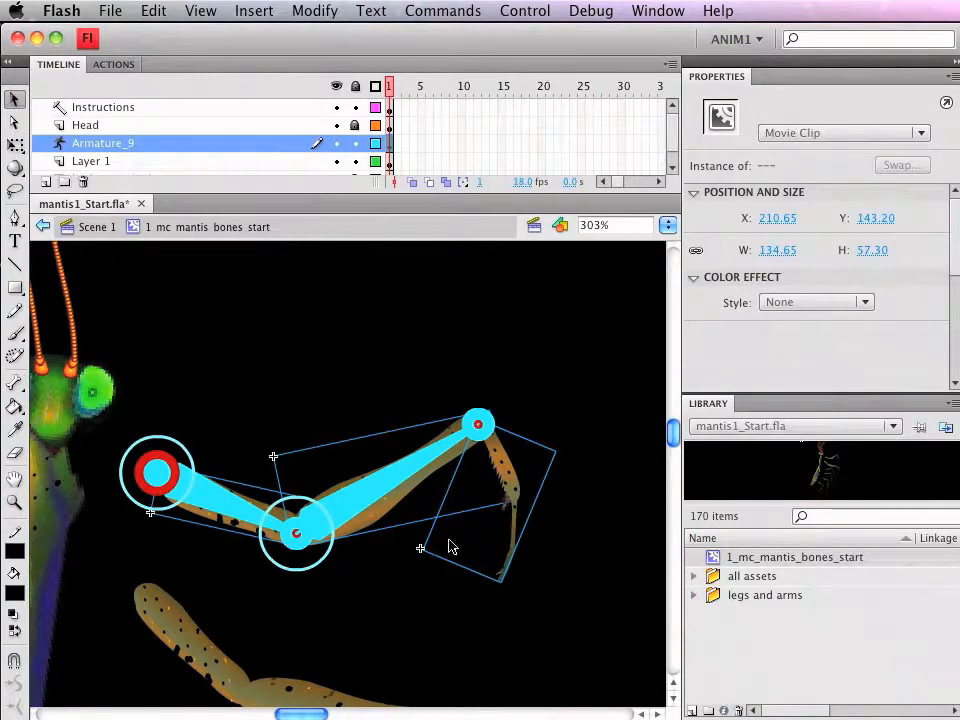
{"action": "left_click_drag", "start_coordinate": [515, 491], "coordinate": [638, 628]}
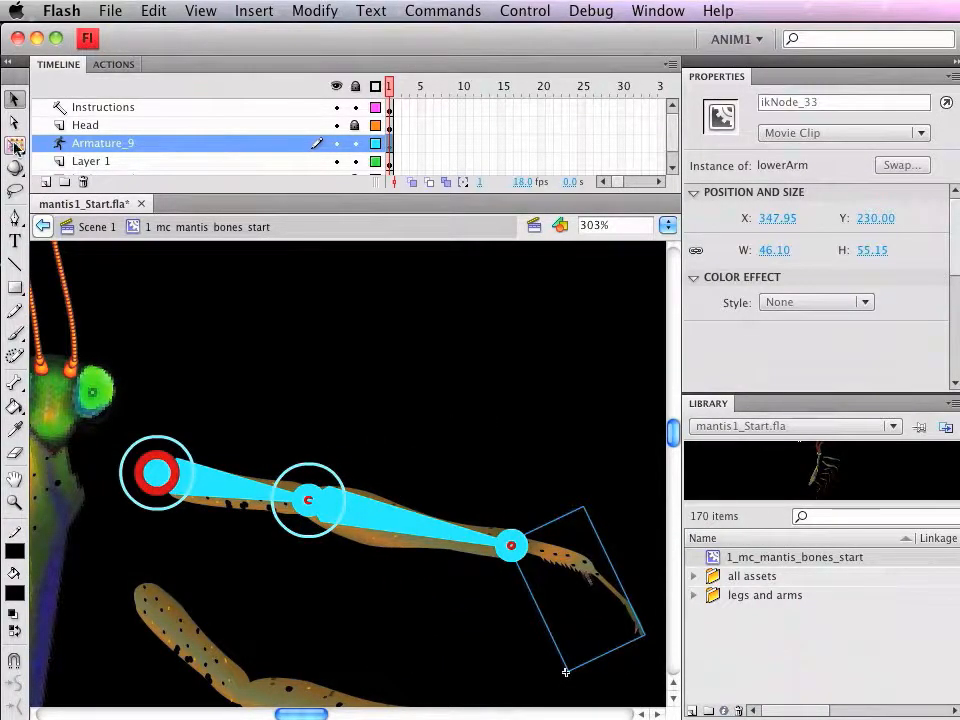
Step: Select all three segments of the rigged arm with the Free Transform tool and move them together against the mantis's body
{"action": "left_click", "coordinate": [15, 145]}
{"action": "left_click", "coordinate": [243, 504]}
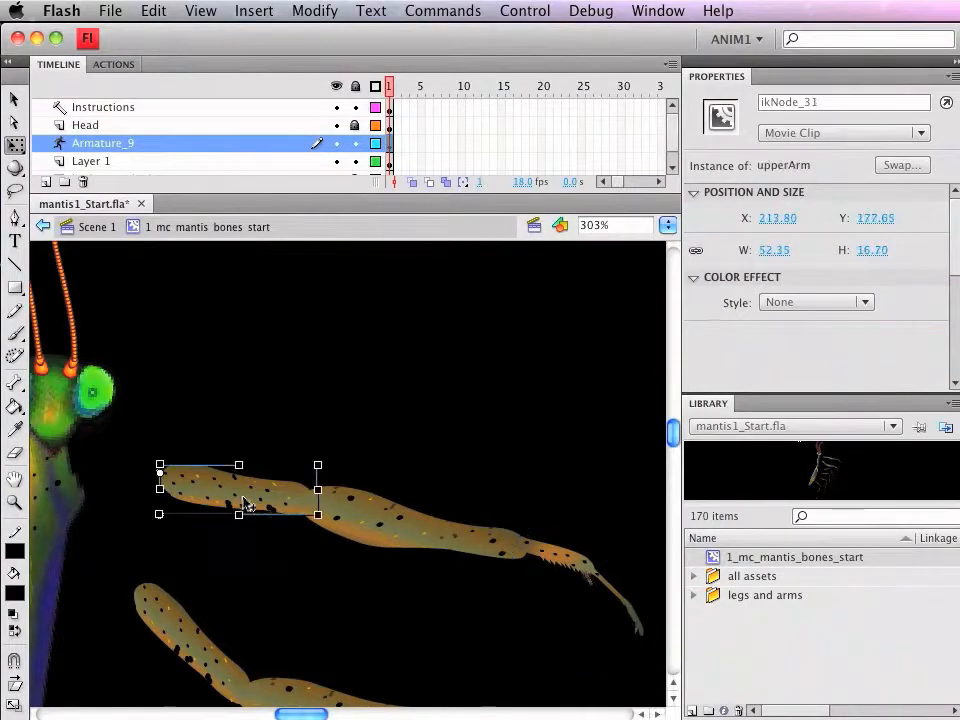
{"action": "left_click", "coordinate": [370, 525], "text": "shift"}
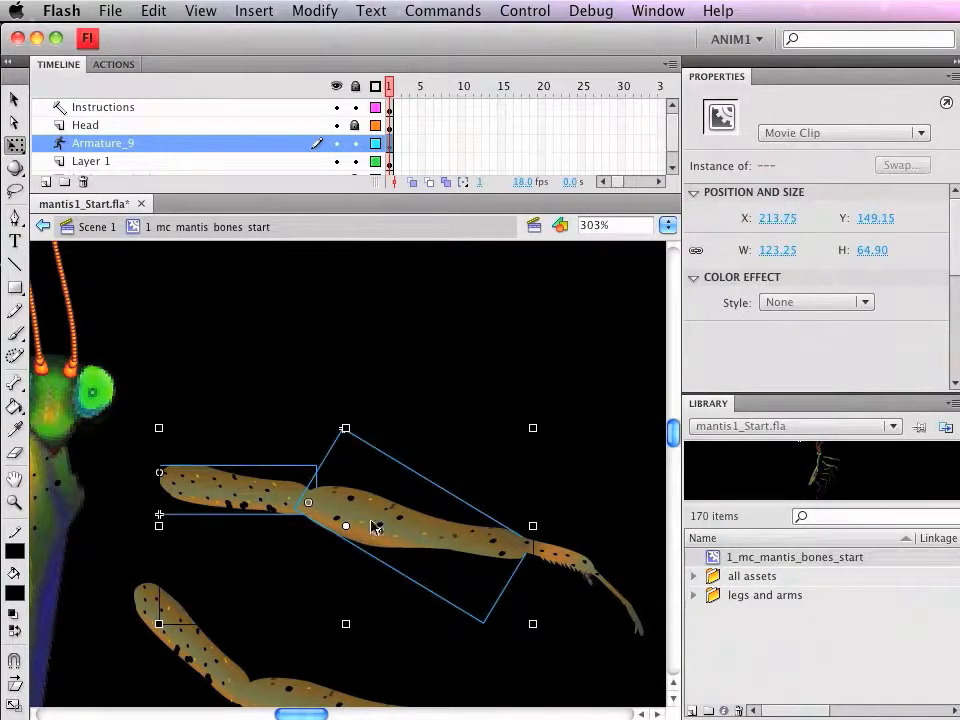
{"action": "left_click", "coordinate": [573, 570], "text": "shift"}
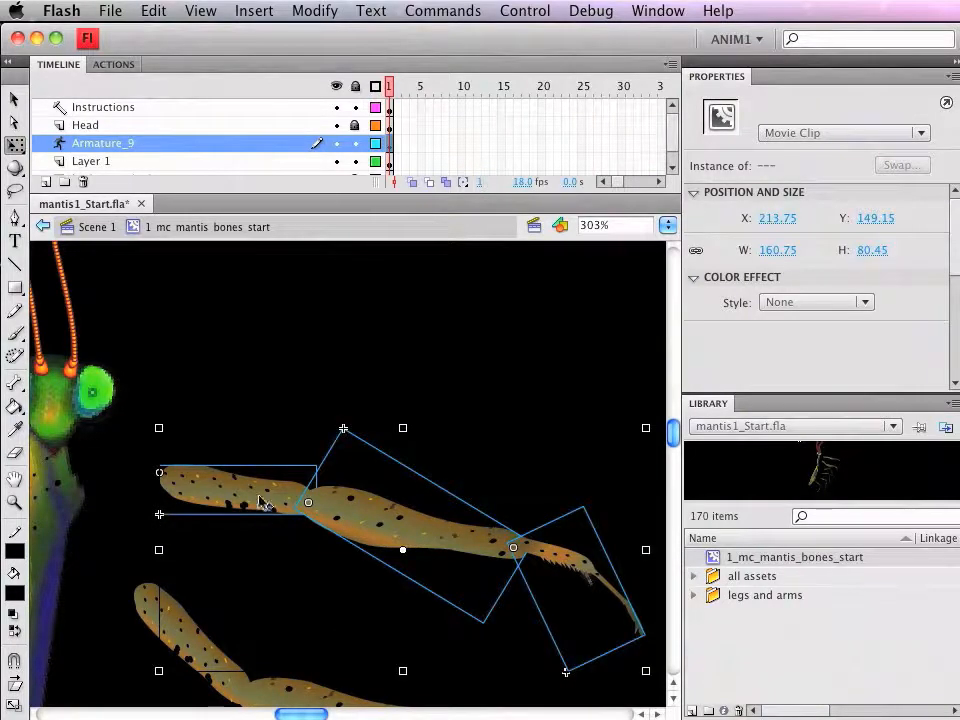
{"action": "left_click_drag", "start_coordinate": [262, 498], "coordinate": [172, 520]}
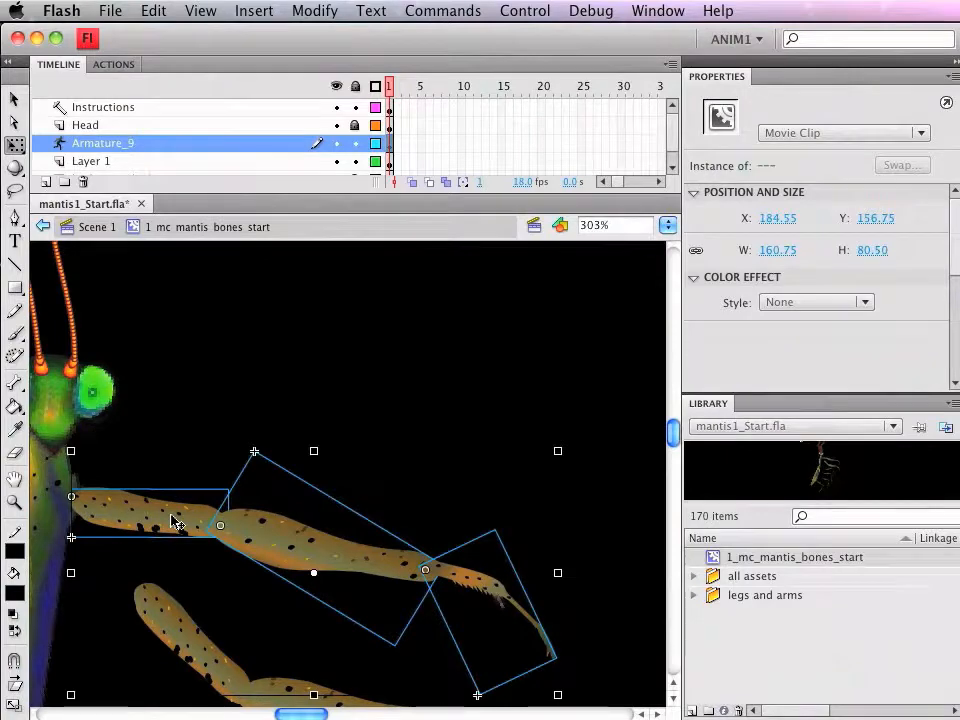
Step: Build a separate armature on the second arm with bones running from the shoulder through the elbow to the lower arm joint
{"action": "scroll", "coordinate": [572, 544], "scroll_direction": "down", "scroll_amount": 3}
{"action": "scroll", "coordinate": [584, 551], "scroll_direction": "down", "scroll_amount": 1}
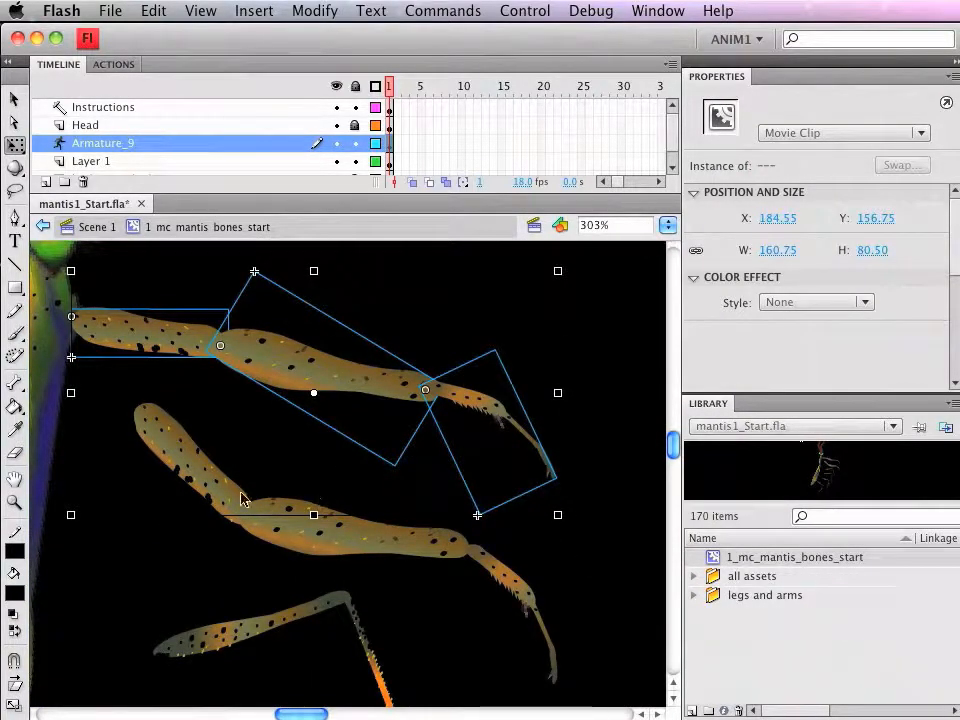
{"action": "left_click", "coordinate": [14, 99]}
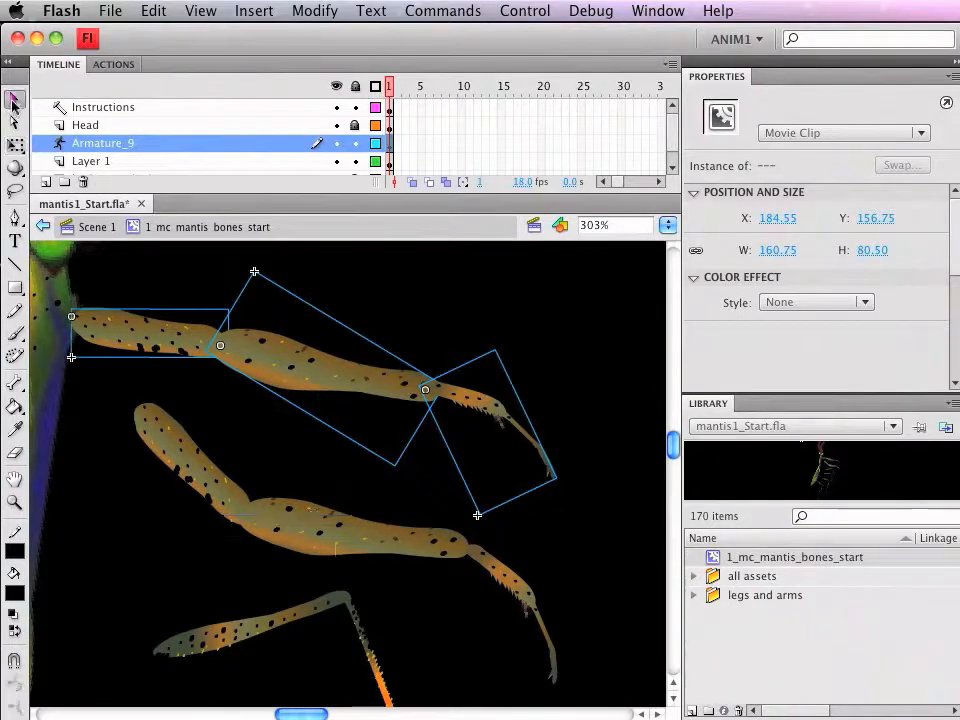
{"action": "left_click", "coordinate": [527, 352]}
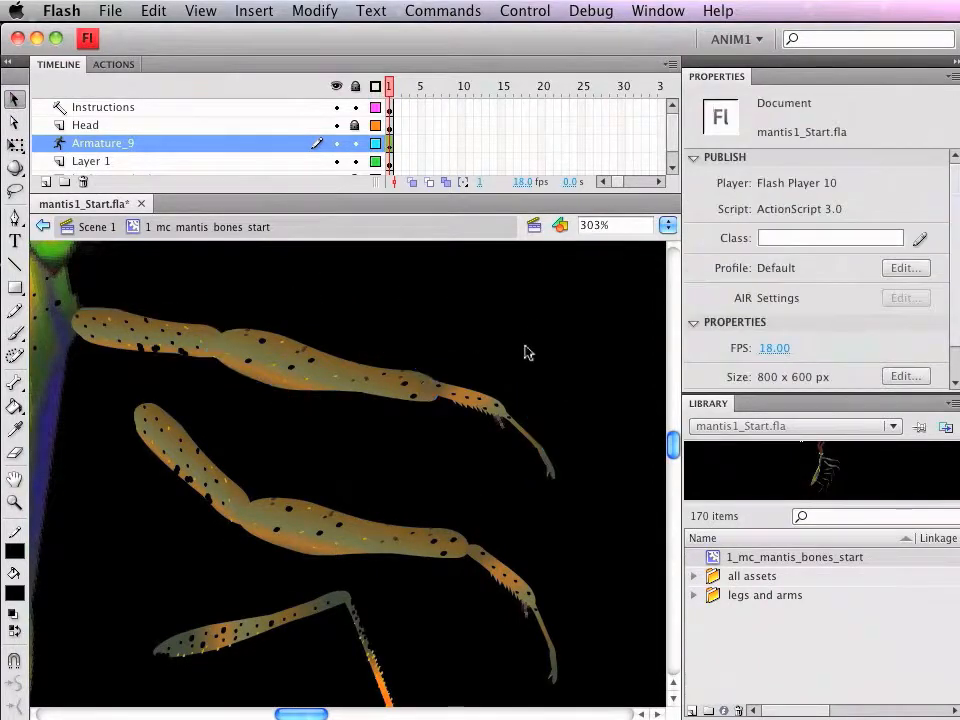
{"action": "left_click", "coordinate": [15, 382]}
{"action": "left_click_drag", "start_coordinate": [141, 410], "coordinate": [468, 547]}
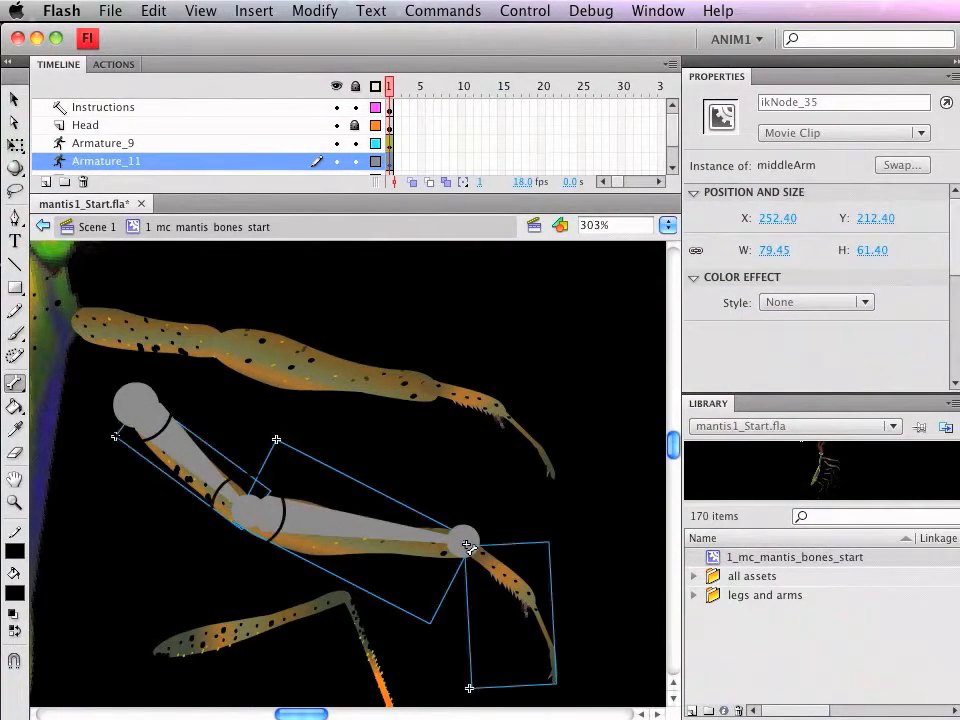
Step: Build a separate armature on the topmost leg with bones from its body end through the knee to the lowest segment, and deselect it
{"action": "scroll", "coordinate": [572, 594], "scroll_direction": "down", "scroll_amount": 5}
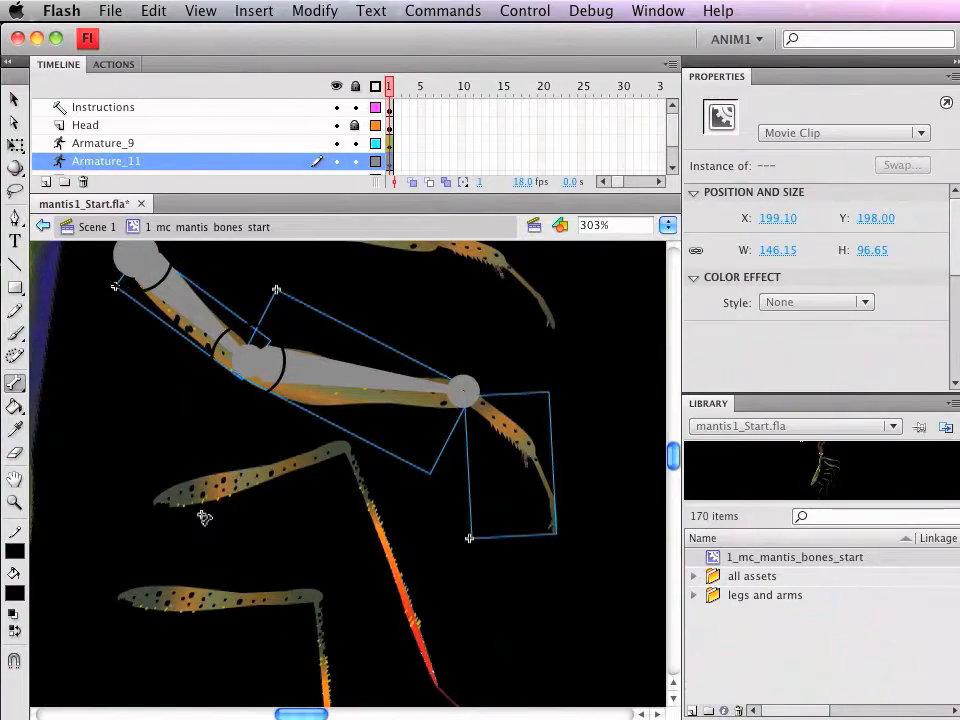
{"action": "left_click", "coordinate": [523, 633]}
{"action": "left_click_drag", "start_coordinate": [158, 506], "coordinate": [441, 685]}
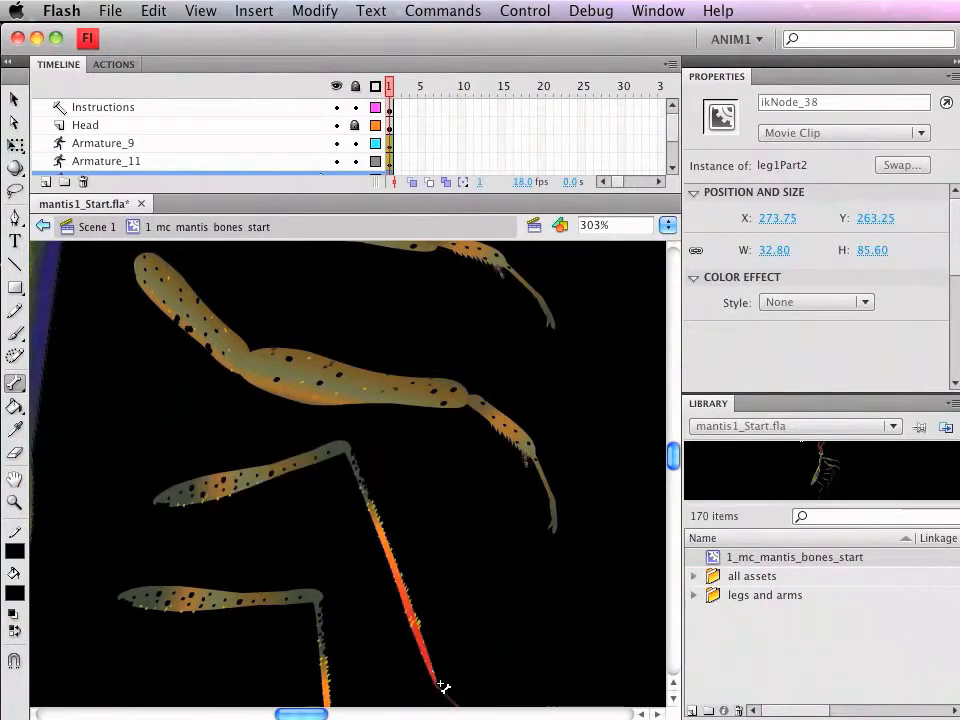
{"action": "scroll", "coordinate": [497, 671], "scroll_direction": "down", "scroll_amount": 5}
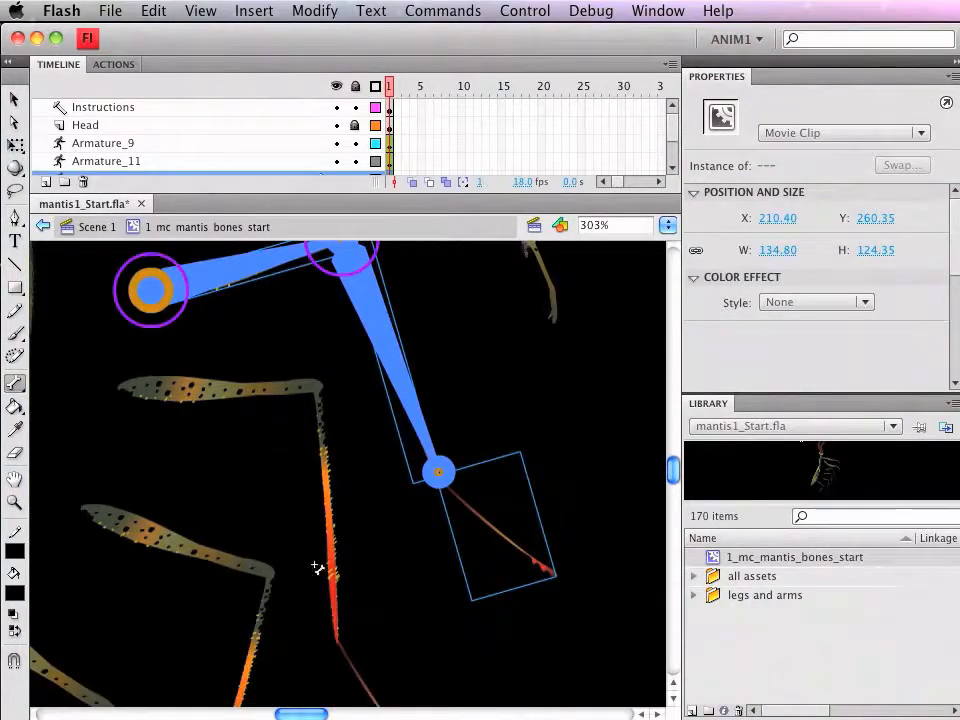
{"action": "left_click", "coordinate": [392, 521]}
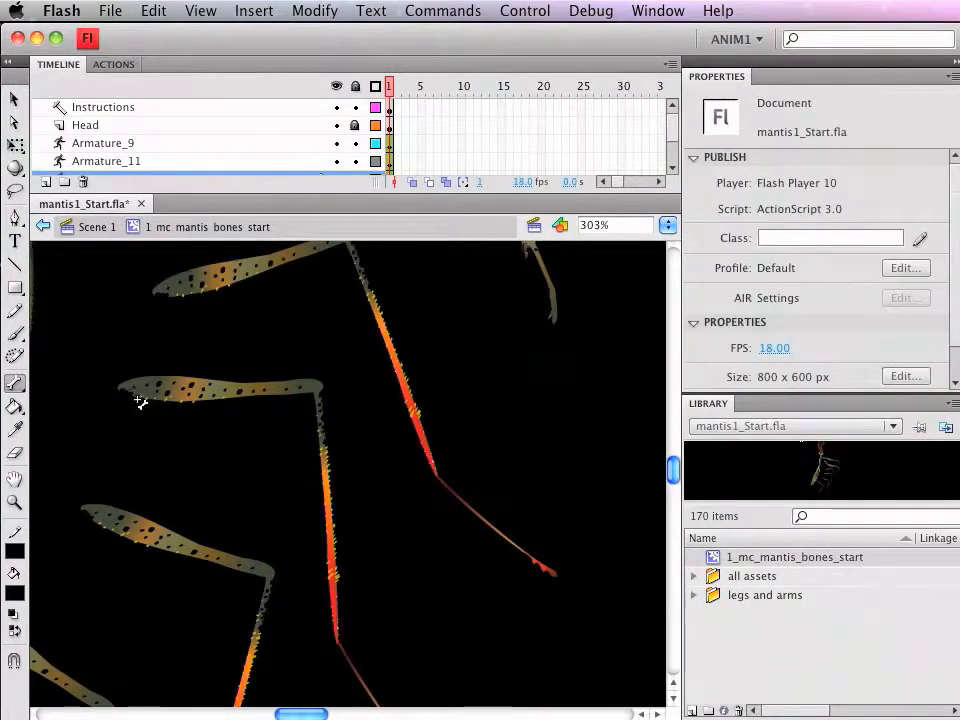
Step: Build a separate armature on the second leg from the top, with bones from its body end through the knee to the lowest segment
{"action": "left_click_drag", "start_coordinate": [120, 386], "coordinate": [340, 641]}
{"action": "scroll", "coordinate": [396, 651], "scroll_direction": "down", "scroll_amount": 5}
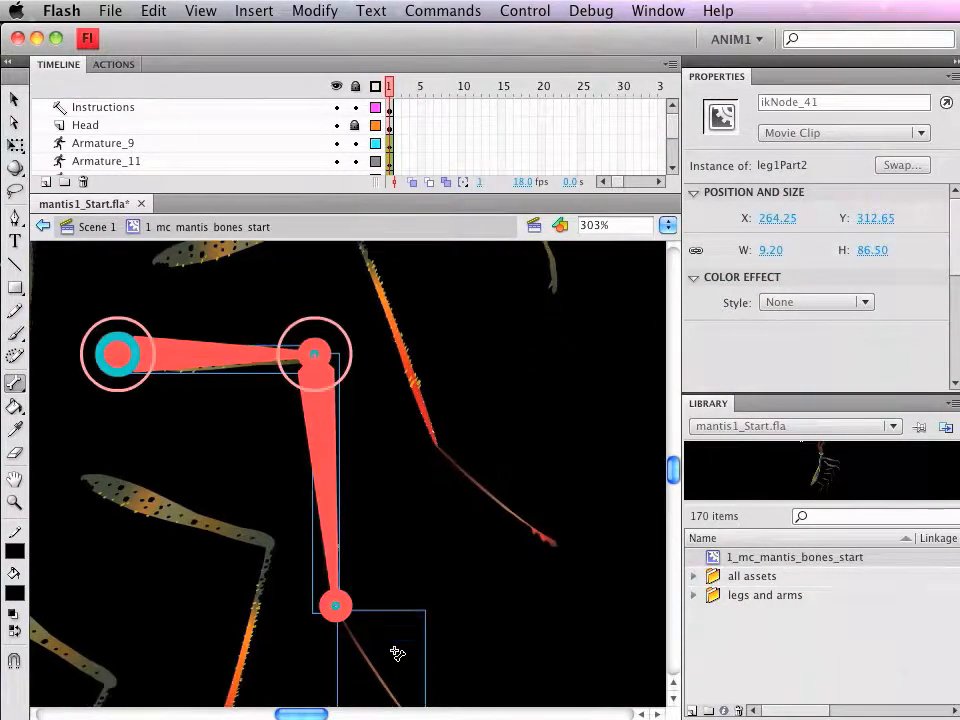
{"action": "left_click", "coordinate": [296, 595]}
Step: Build a separate armature on the third leg with bones from its body end through the knee to the lowest segment
{"action": "mouse_move", "coordinate": [83, 389]}
{"action": "left_mouse_down"}
{"action": "mouse_move", "coordinate": [133, 422]}
{"action": "mouse_move", "coordinate": [279, 453]}
{"action": "mouse_move", "coordinate": [261, 561]}
{"action": "mouse_move", "coordinate": [230, 588]}
{"action": "mouse_move", "coordinate": [221, 688]}
{"action": "mouse_move", "coordinate": [208, 708]}
{"action": "mouse_move", "coordinate": [204, 700]}
{"action": "left_mouse_up"}
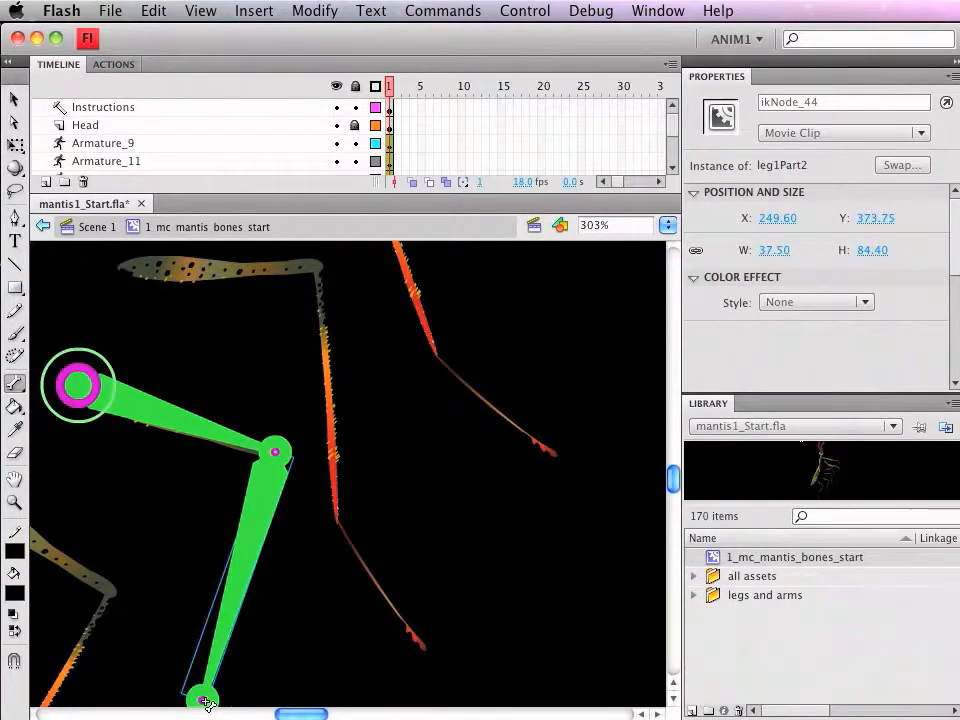
{"action": "scroll", "coordinate": [330, 609], "scroll_direction": "down", "scroll_amount": 3}
{"action": "left_click_drag", "start_coordinate": [159, 587], "coordinate": [437, 459]}
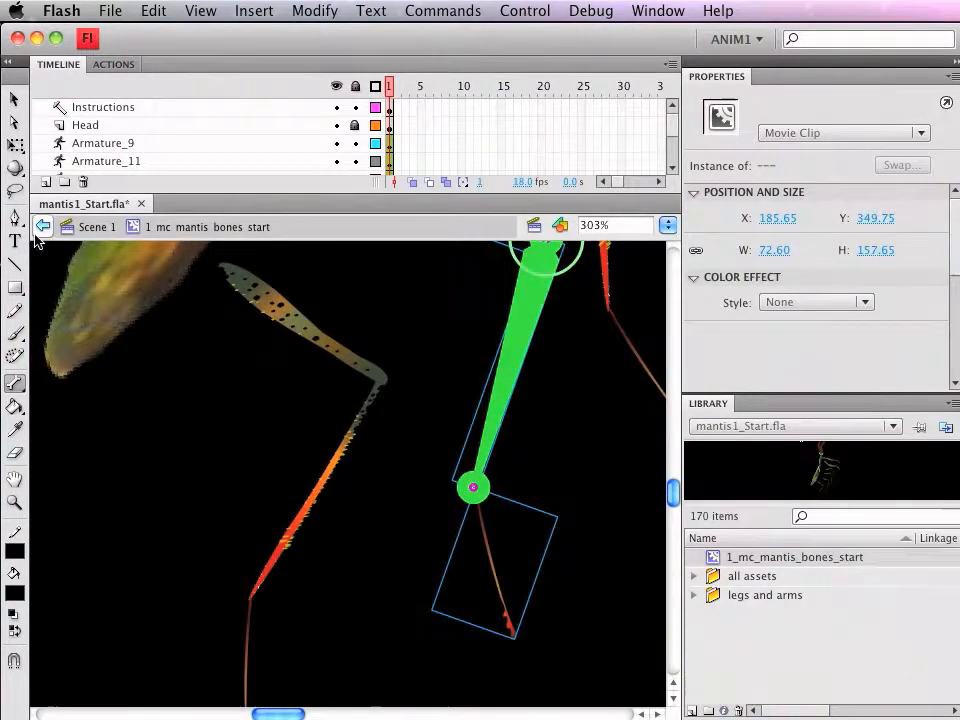
Step: Build a separate armature on the bottommost leg with bones from its body end through the knee to the lowest segment
{"action": "left_click", "coordinate": [15, 381]}
{"action": "mouse_move", "coordinate": [222, 266]}
{"action": "left_mouse_down"}
{"action": "mouse_move", "coordinate": [325, 352]}
{"action": "mouse_move", "coordinate": [390, 383]}
{"action": "mouse_move", "coordinate": [250, 598]}
{"action": "left_mouse_up"}
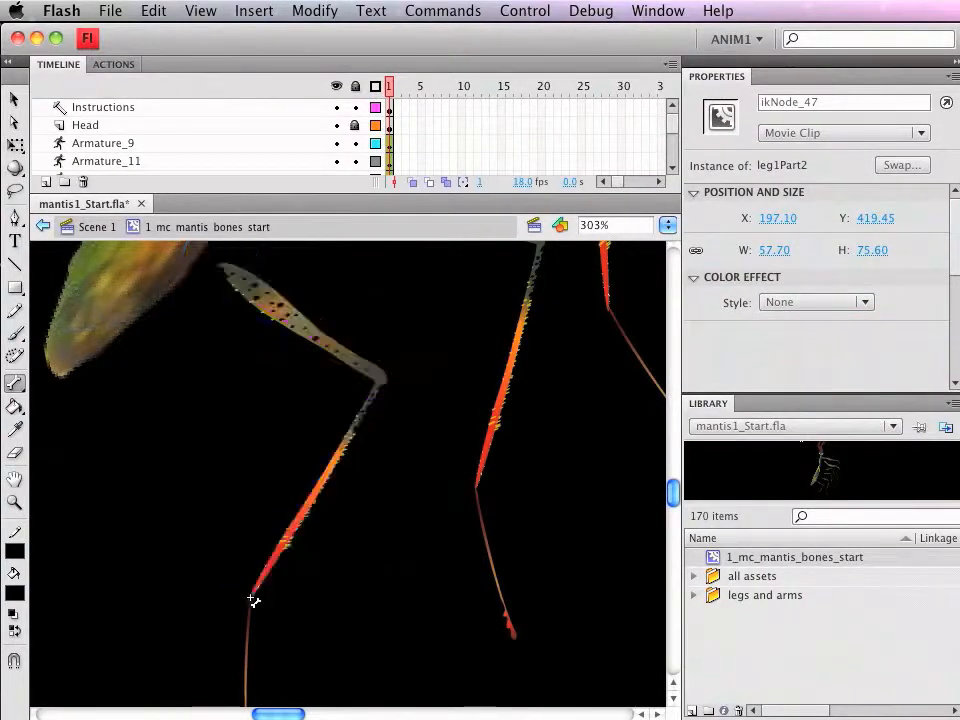
Step: With the Free Transform tool, move the whole bottommost leg against the mantis's abdomen and rotate it clockwise so its foot points backward
{"action": "scroll", "coordinate": [512, 574], "scroll_direction": "up", "scroll_amount": 6}
{"action": "scroll", "coordinate": [516, 575], "scroll_direction": "up", "scroll_amount": 10}
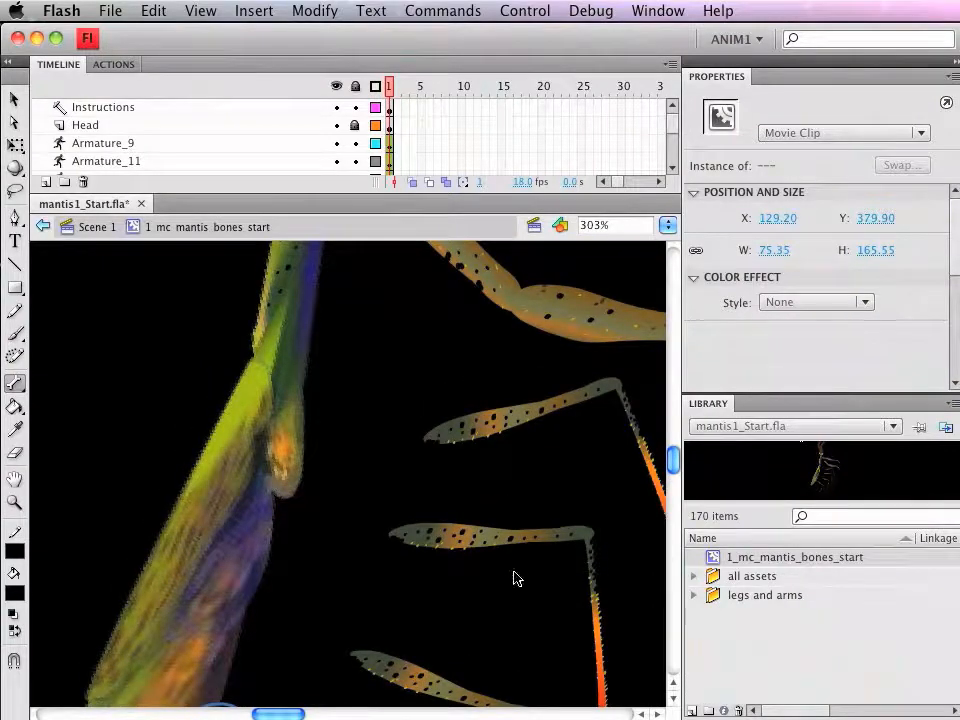
{"action": "key", "text": "ctrl+minus"}
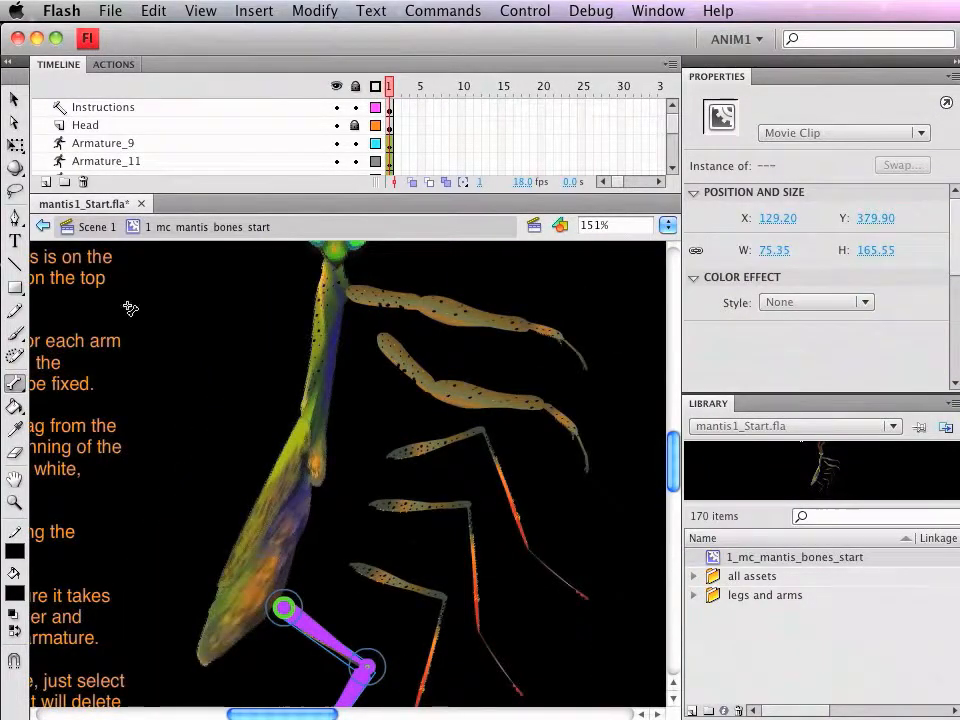
{"action": "left_click", "coordinate": [15, 147]}
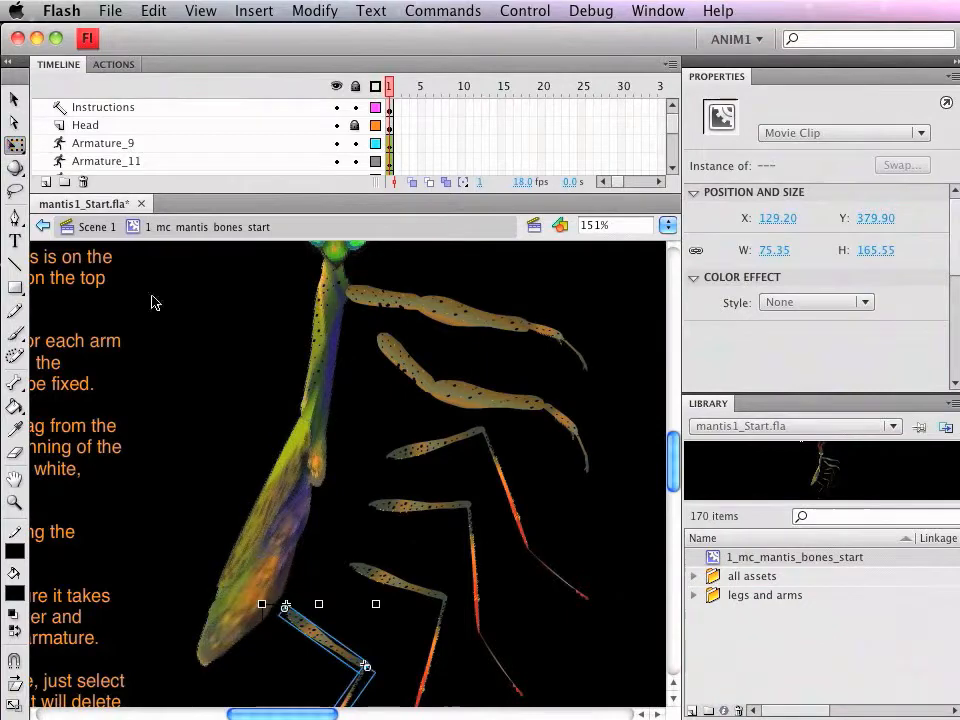
{"action": "scroll", "coordinate": [494, 553], "scroll_direction": "down", "scroll_amount": 5}
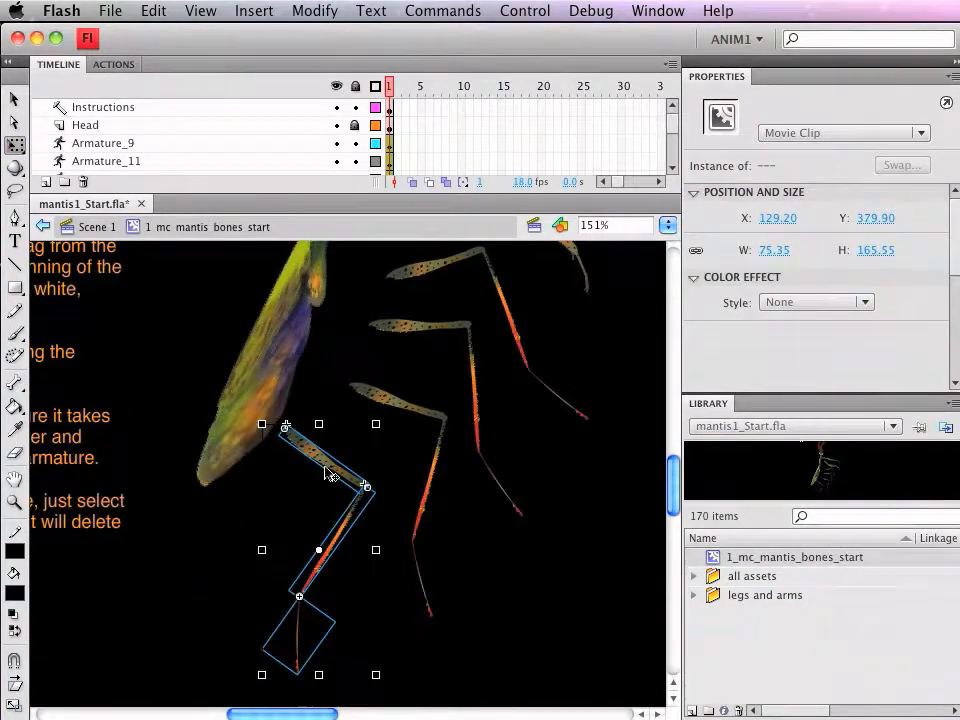
{"action": "left_click_drag", "start_coordinate": [327, 471], "coordinate": [328, 429]}
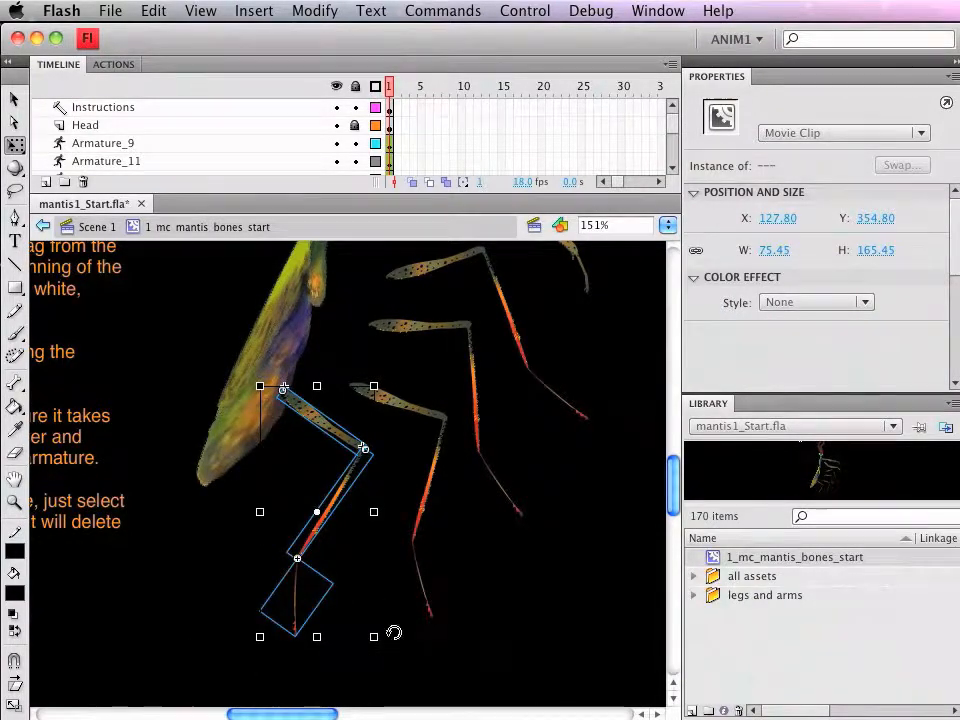
{"action": "left_click_drag", "start_coordinate": [392, 638], "coordinate": [341, 645]}
{"action": "left_click_drag", "start_coordinate": [352, 435], "coordinate": [318, 418]}
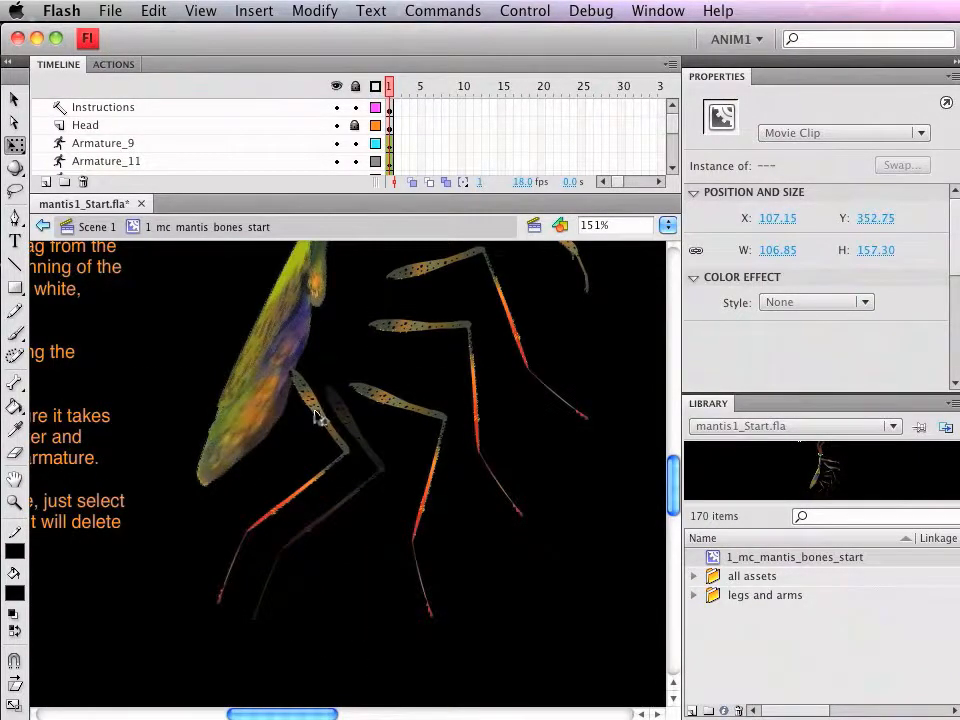
Step: Select all three segments of the third leg and move them together so the leg attaches beside the bottommost leg on the body
{"action": "left_click", "coordinate": [386, 405]}
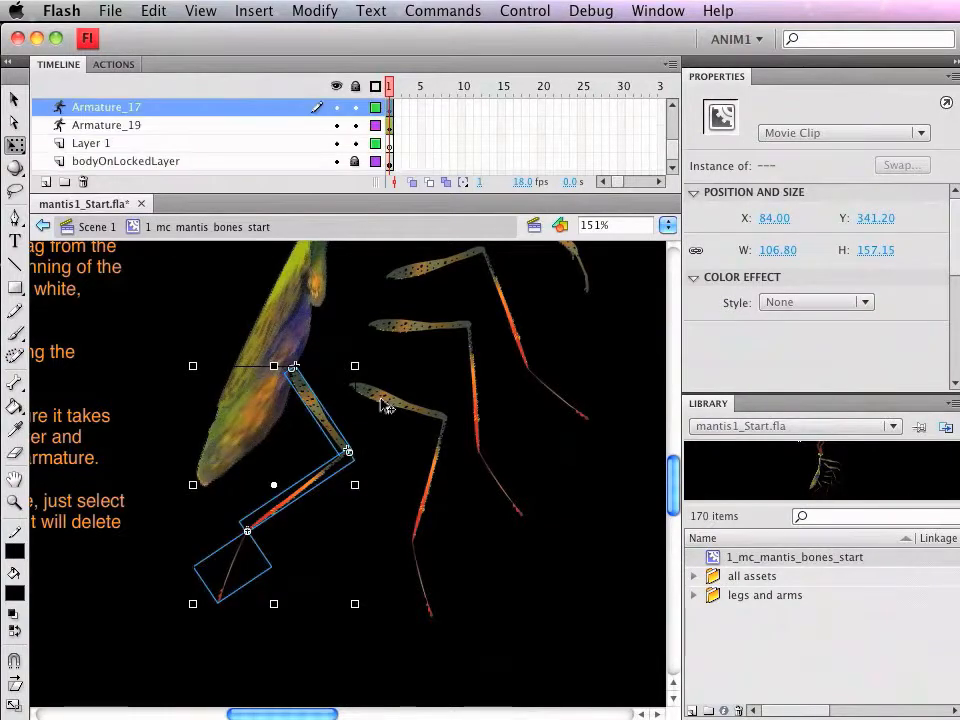
{"action": "left_click", "coordinate": [433, 499]}
{"action": "left_click", "coordinate": [420, 582], "text": "shift"}
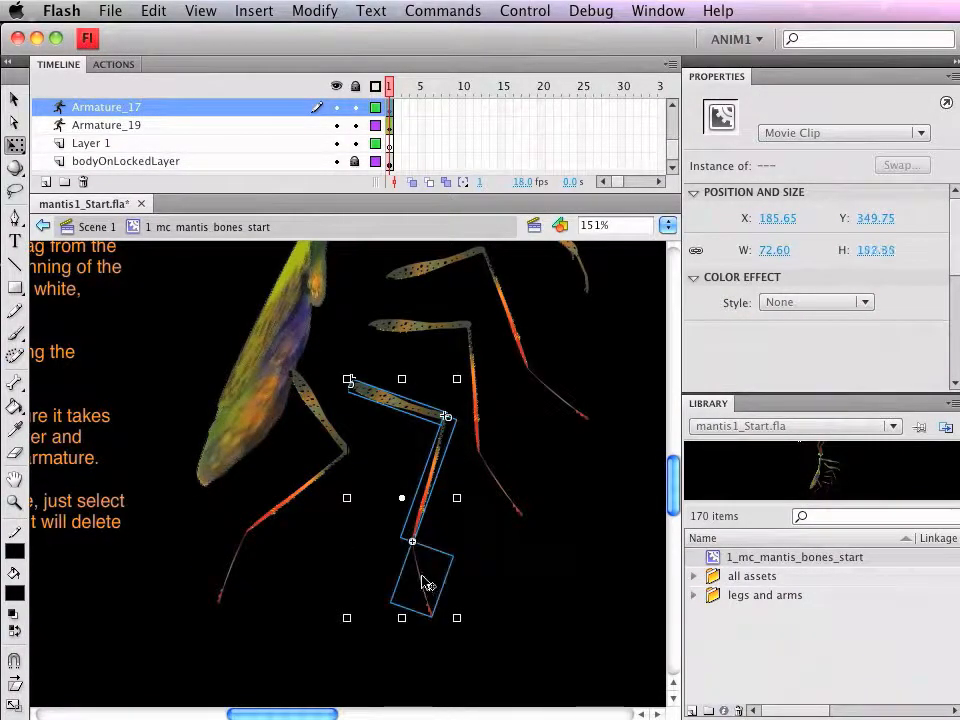
{"action": "left_click_drag", "start_coordinate": [385, 405], "coordinate": [342, 395]}
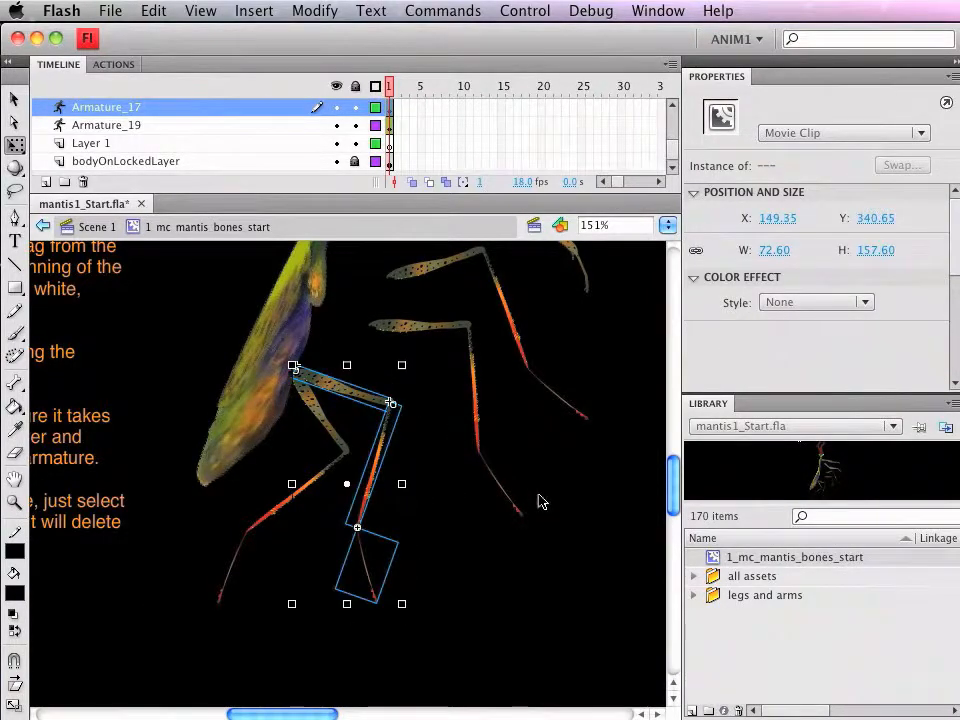
{"action": "scroll", "coordinate": [516, 516], "scroll_direction": "up", "scroll_amount": 5}
{"action": "left_click", "coordinate": [416, 511]}
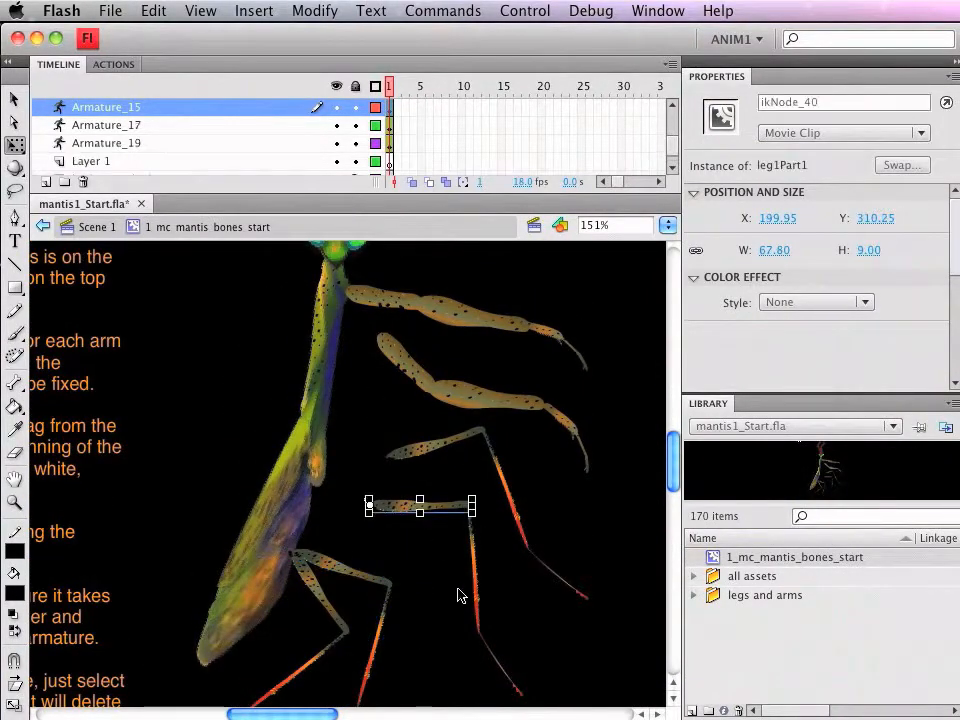
{"action": "left_click", "coordinate": [476, 608], "text": "shift"}
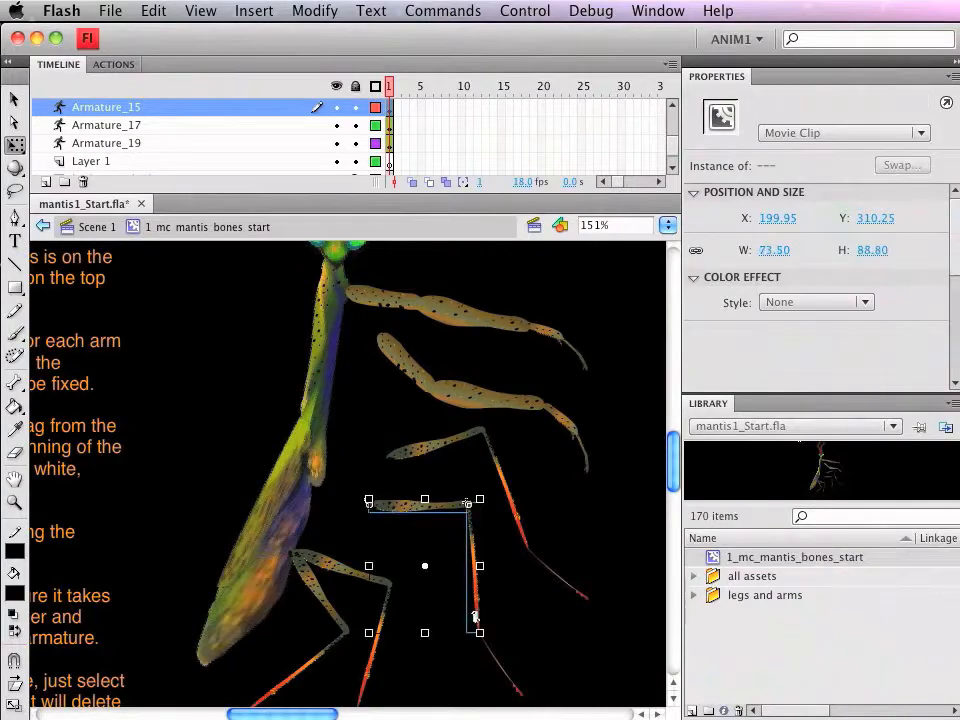
{"action": "left_click", "coordinate": [507, 678], "text": "shift"}
{"action": "left_click_drag", "start_coordinate": [405, 512], "coordinate": [340, 488]}
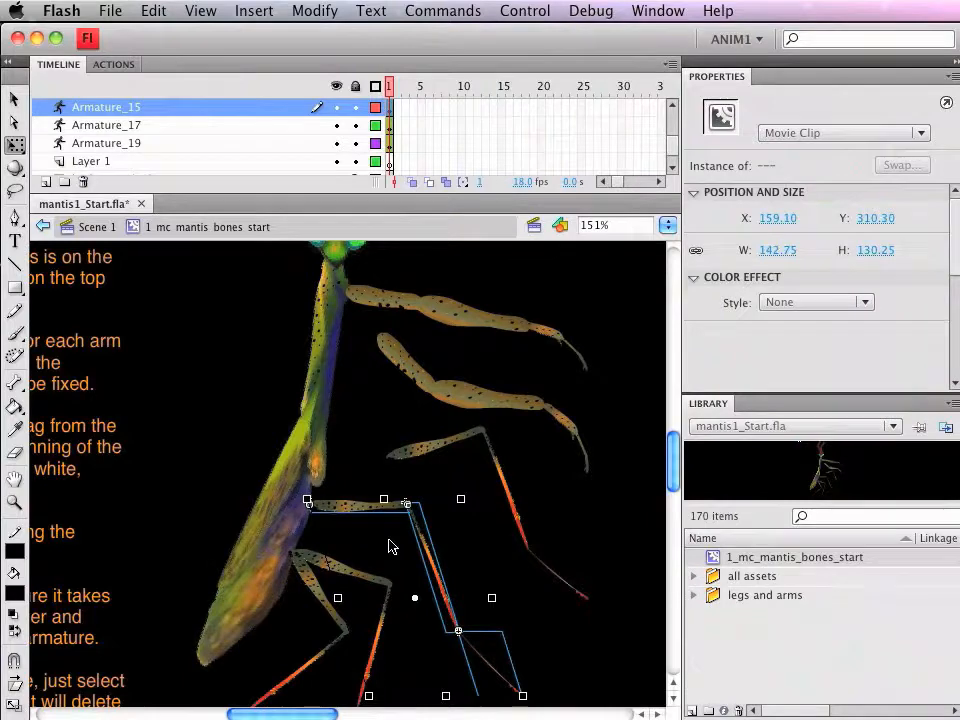
{"action": "key", "text": "super+z"}
{"action": "key", "text": "super+z"}
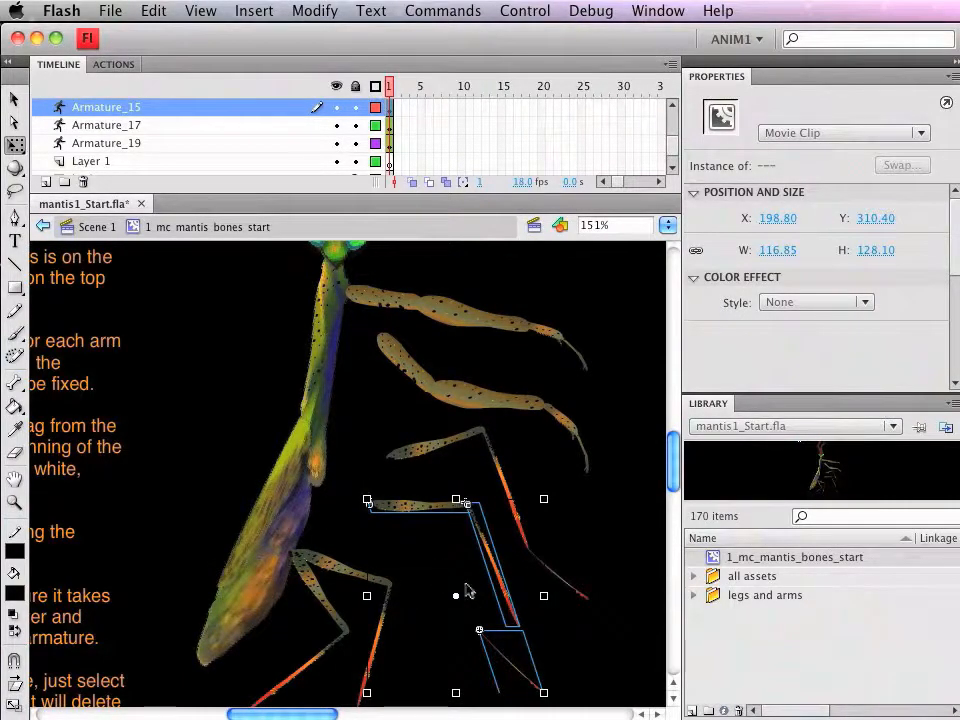
{"action": "key", "text": "super+z"}
Step: Move the second leg's detached lowest segment so it joins the end of the middle segment
{"action": "scroll", "coordinate": [538, 600], "scroll_direction": "down", "scroll_amount": 3}
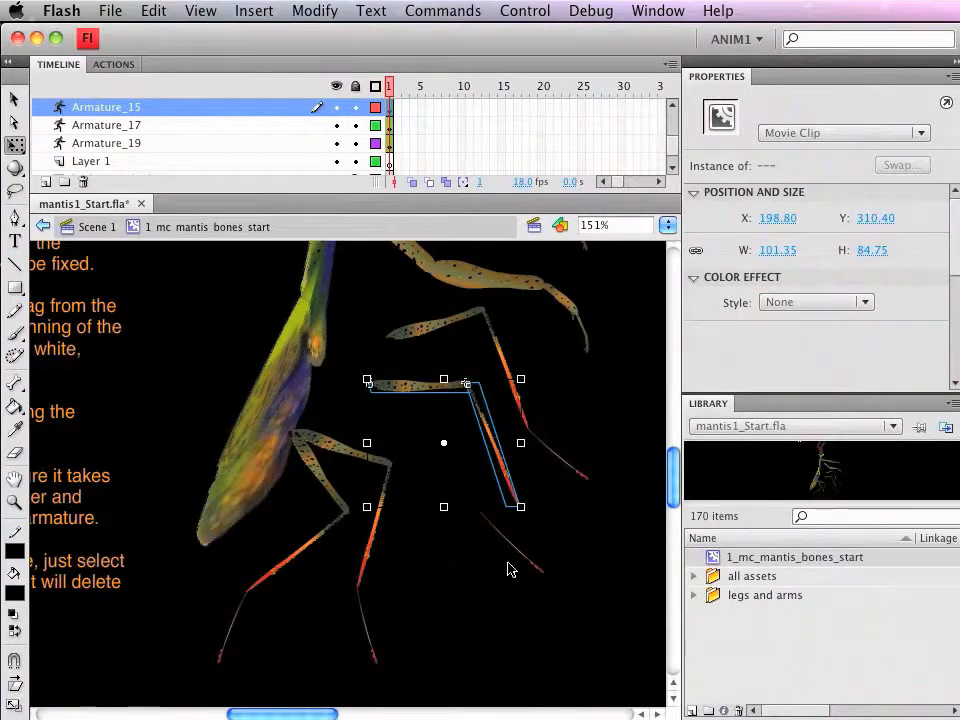
{"action": "left_click", "coordinate": [560, 630]}
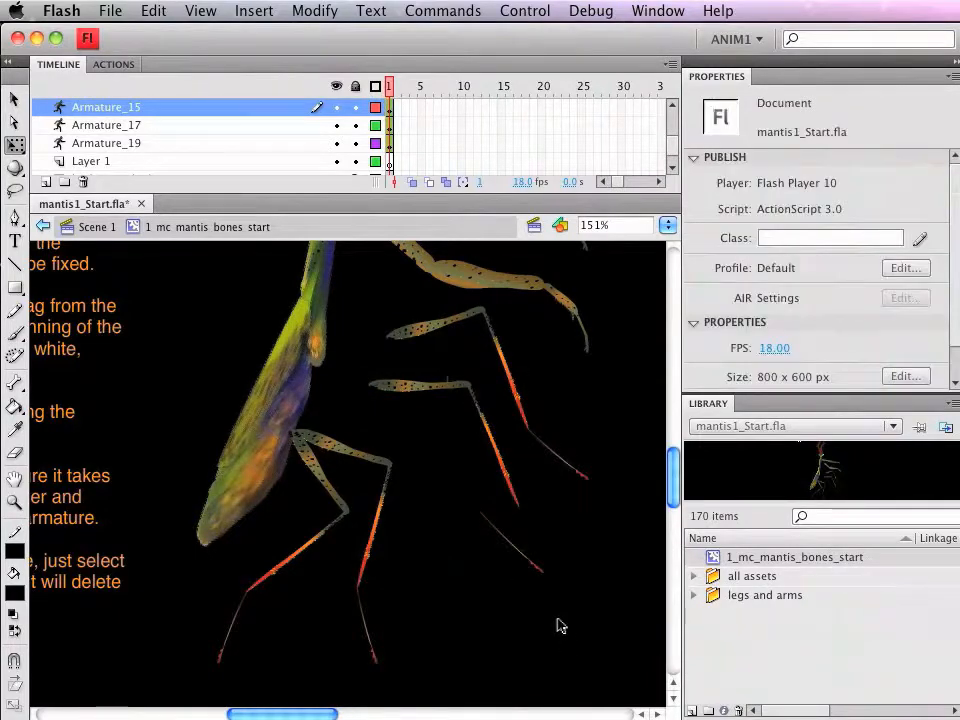
{"action": "left_click_drag", "start_coordinate": [315, 336], "coordinate": [641, 632]}
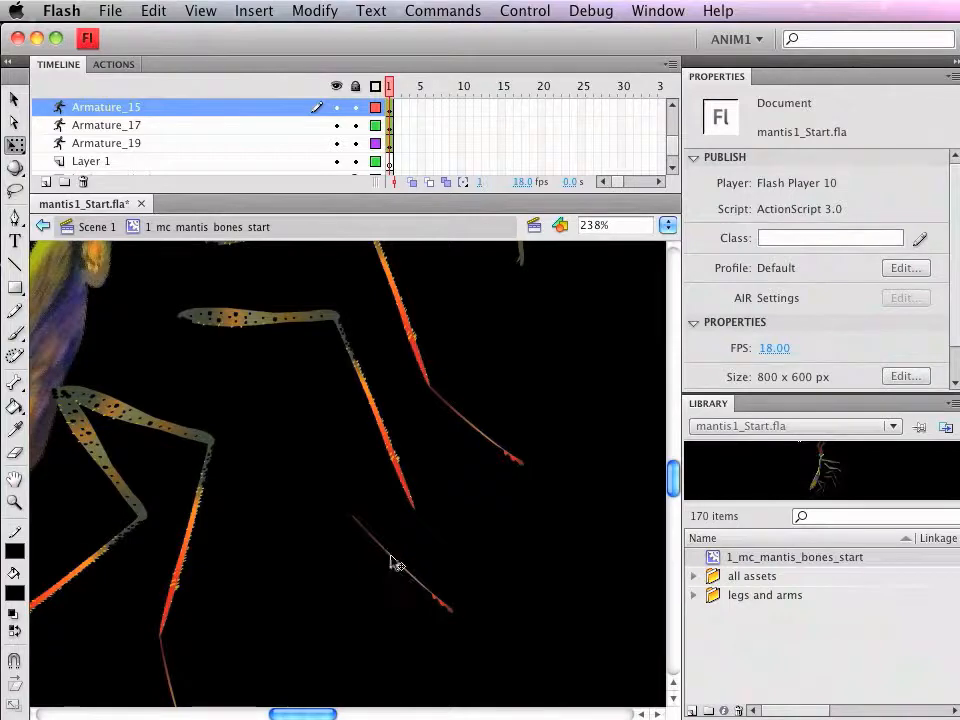
{"action": "left_click_drag", "start_coordinate": [427, 591], "coordinate": [487, 590]}
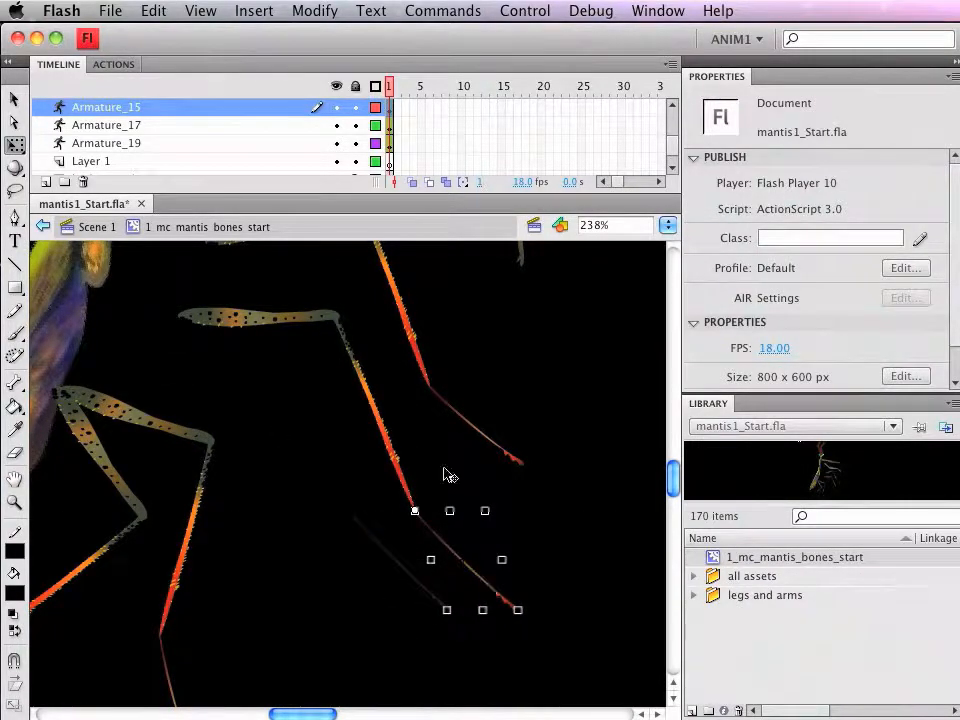
Step: Select all three segments of the second leg, move them against the body, and skew the leg's lower end slightly toward the body
{"action": "left_click", "coordinate": [245, 325]}
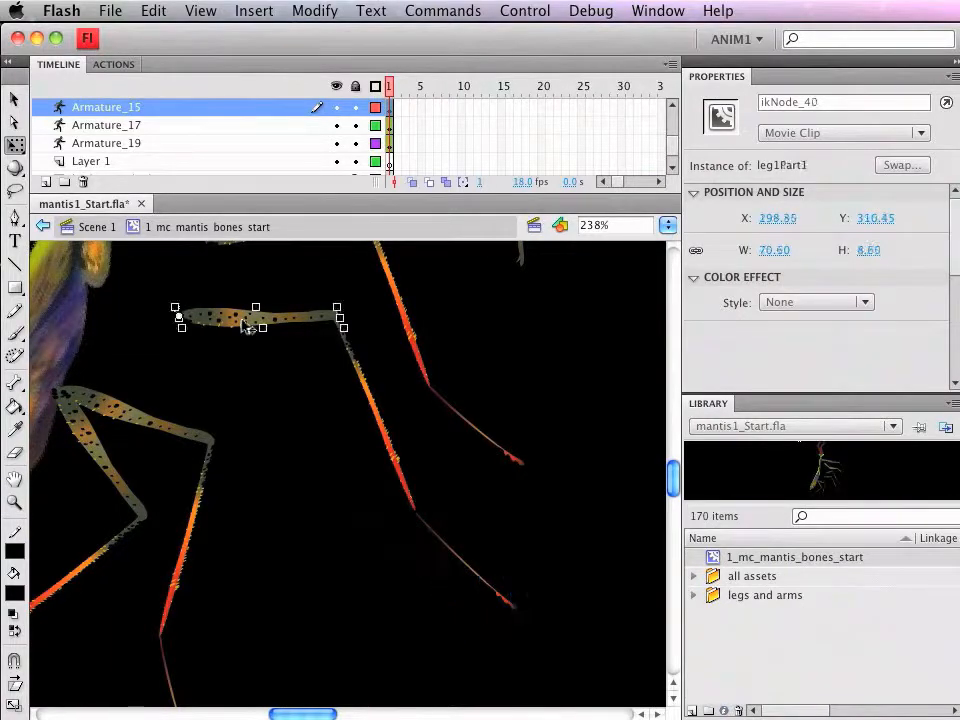
{"action": "left_click", "coordinate": [397, 456], "text": "shift"}
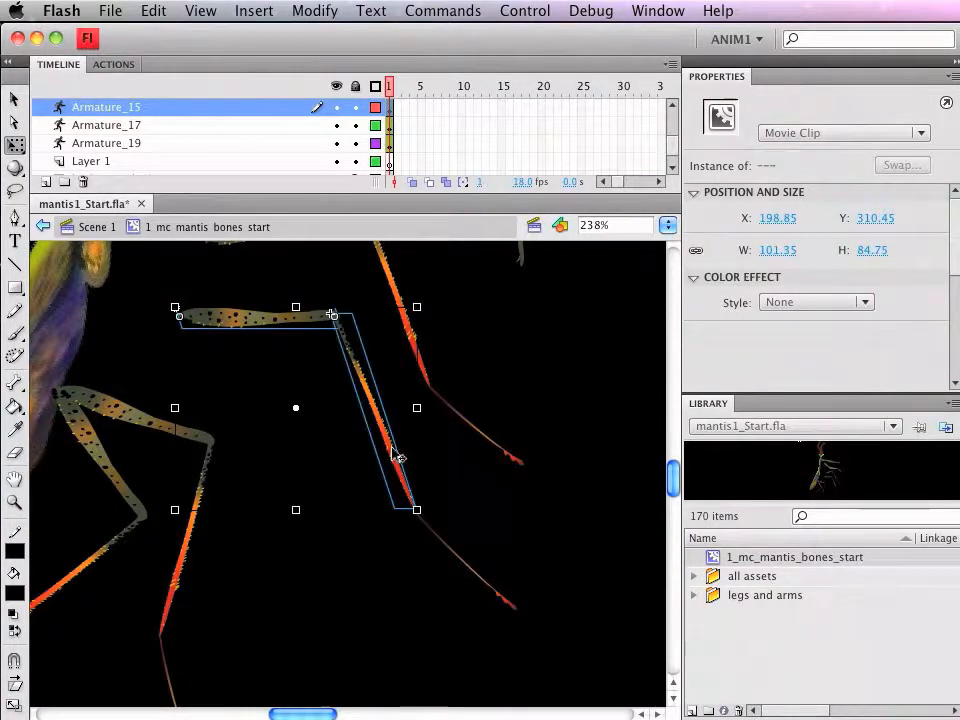
{"action": "left_click", "coordinate": [461, 568], "text": "shift"}
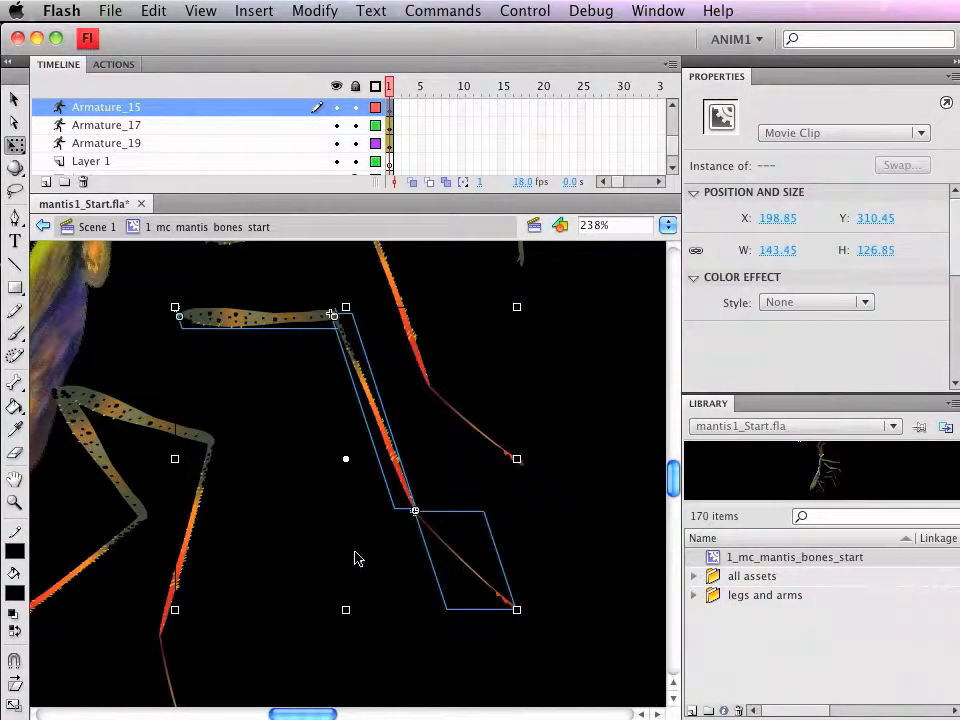
{"action": "scroll", "coordinate": [355, 558], "scroll_direction": "up", "scroll_amount": 2}
{"action": "left_click_drag", "start_coordinate": [257, 388], "coordinate": [148, 358]}
{"action": "scroll", "coordinate": [462, 554], "scroll_direction": "up", "scroll_amount": 1}
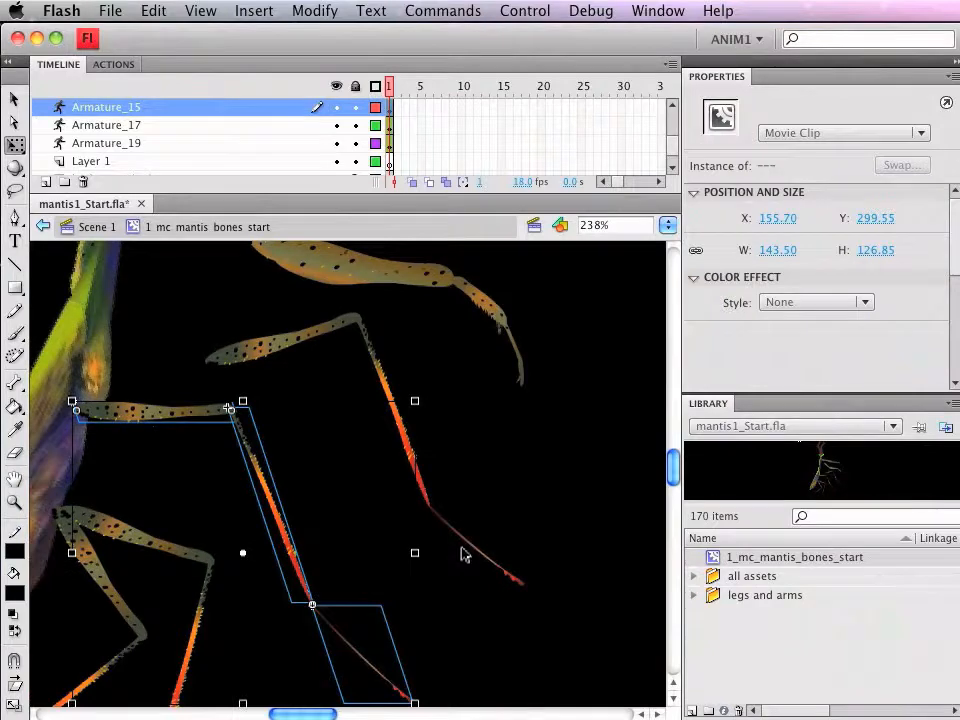
{"action": "scroll", "coordinate": [538, 602], "scroll_direction": "down", "scroll_amount": 3}
{"action": "left_click_drag", "start_coordinate": [276, 617], "coordinate": [236, 613]}
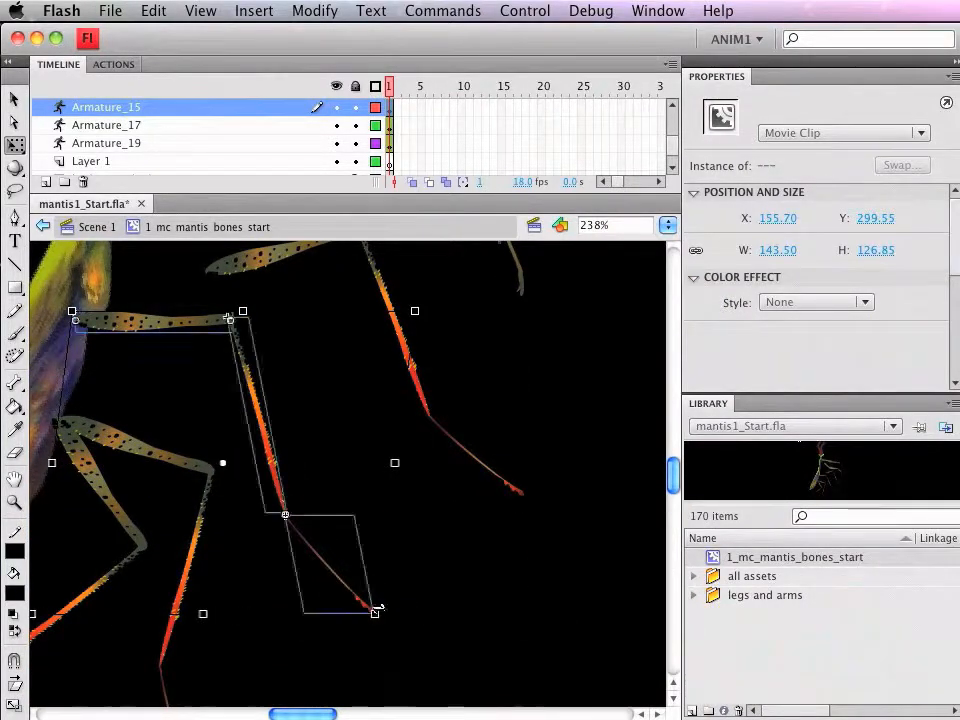
Step: Select all three segments of the topmost leg and move them together so it attaches to the body beside the second leg
{"action": "scroll", "coordinate": [437, 553], "scroll_direction": "up", "scroll_amount": 3}
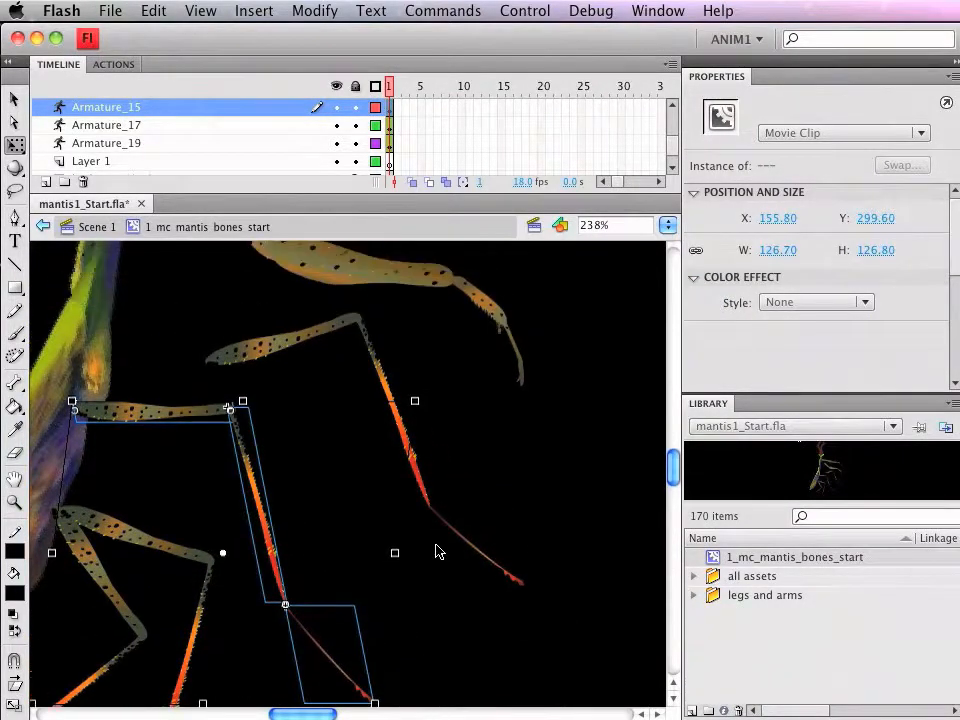
{"action": "left_click", "coordinate": [265, 348]}
{"action": "left_click", "coordinate": [391, 404], "text": "shift"}
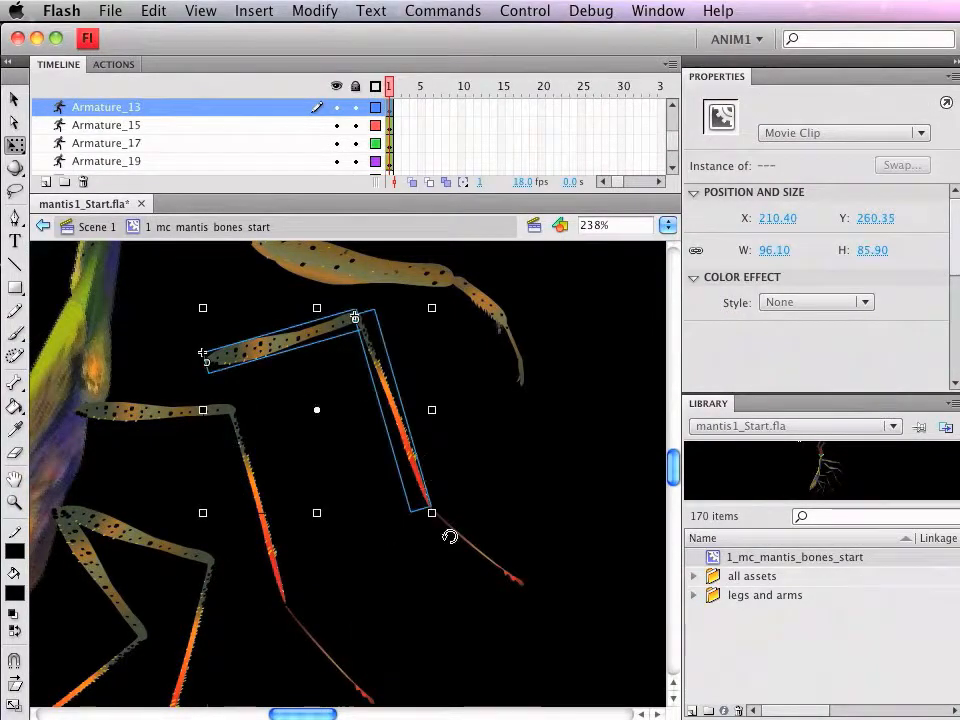
{"action": "left_click", "coordinate": [484, 560], "text": "shift"}
{"action": "left_click_drag", "start_coordinate": [273, 346], "coordinate": [145, 395]}
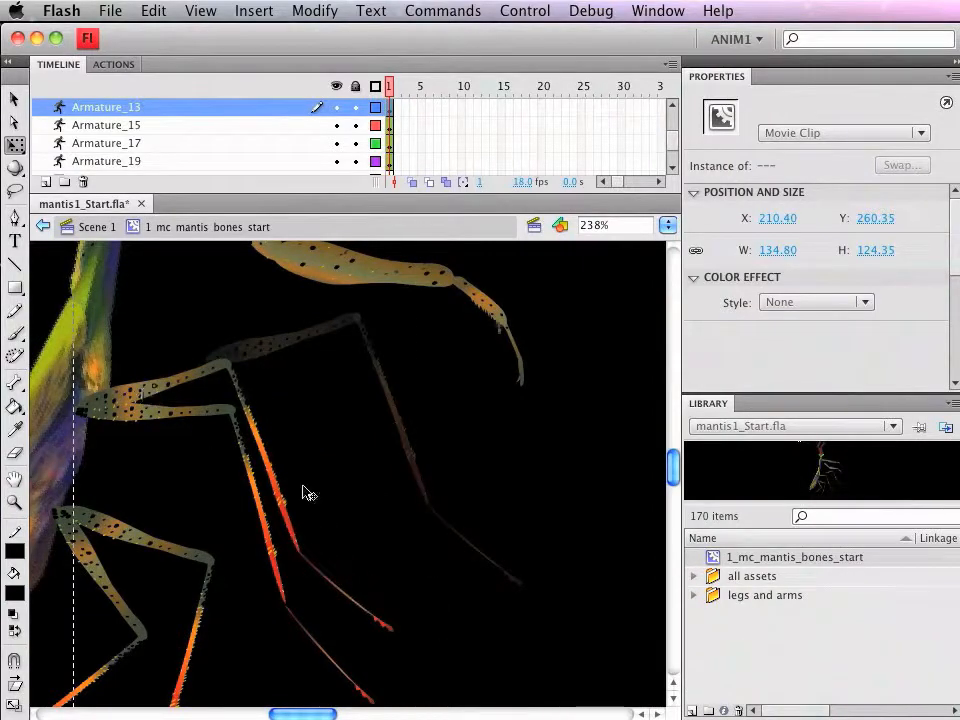
Step: Select all three segments of the lower arm limb and move them together against the upper body, just below the first arm
{"action": "scroll", "coordinate": [438, 540], "scroll_direction": "up", "scroll_amount": 6}
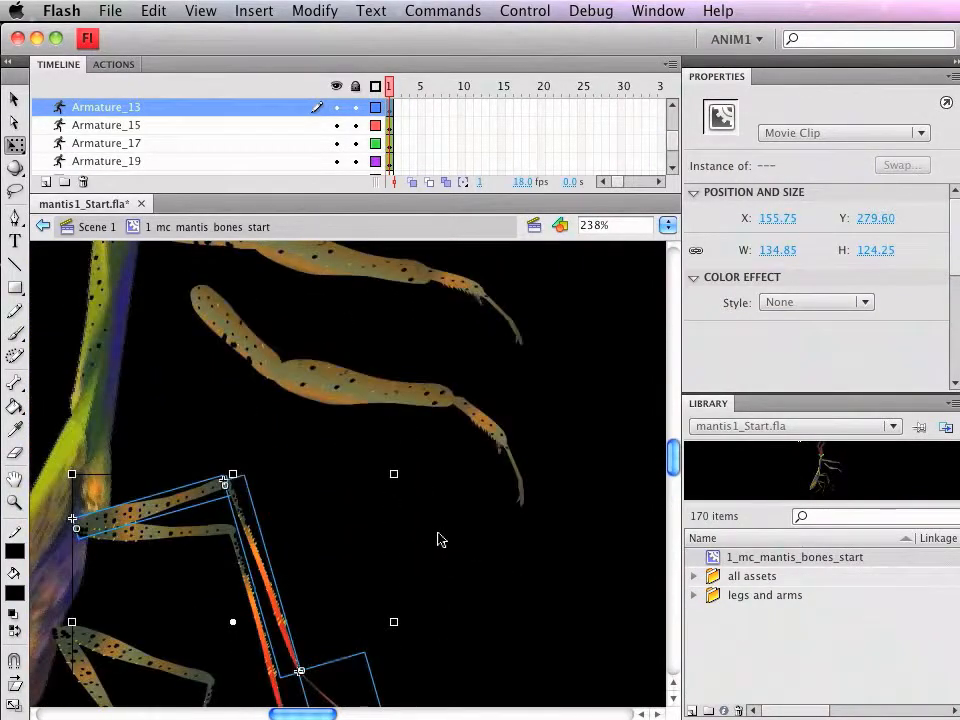
{"action": "left_click", "coordinate": [240, 526]}
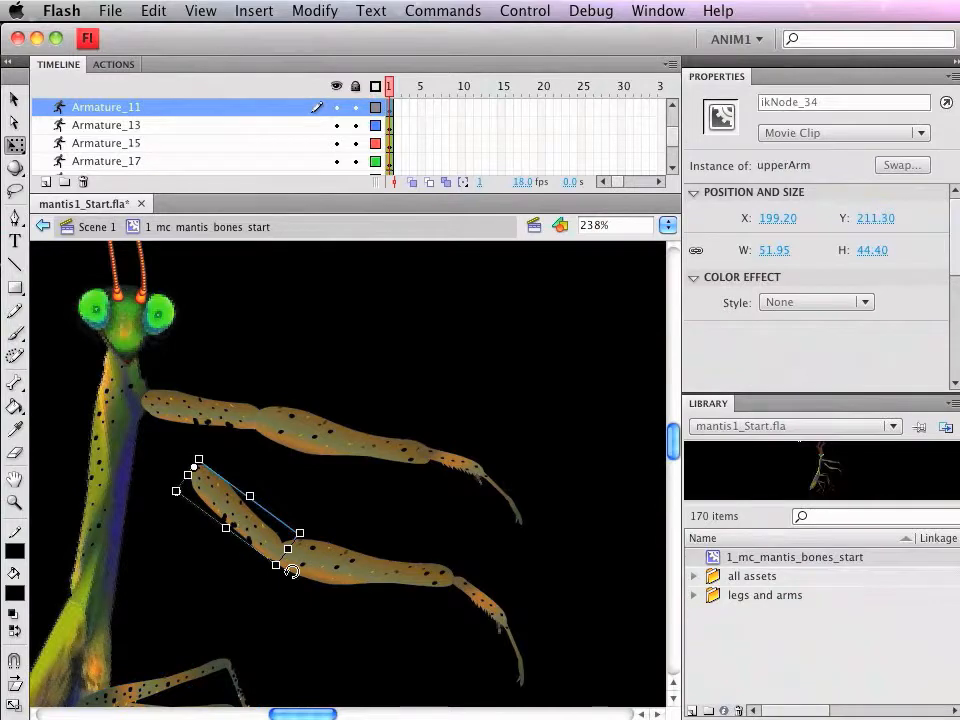
{"action": "left_click", "coordinate": [345, 573], "text": "shift"}
{"action": "left_click", "coordinate": [481, 600], "text": "shift"}
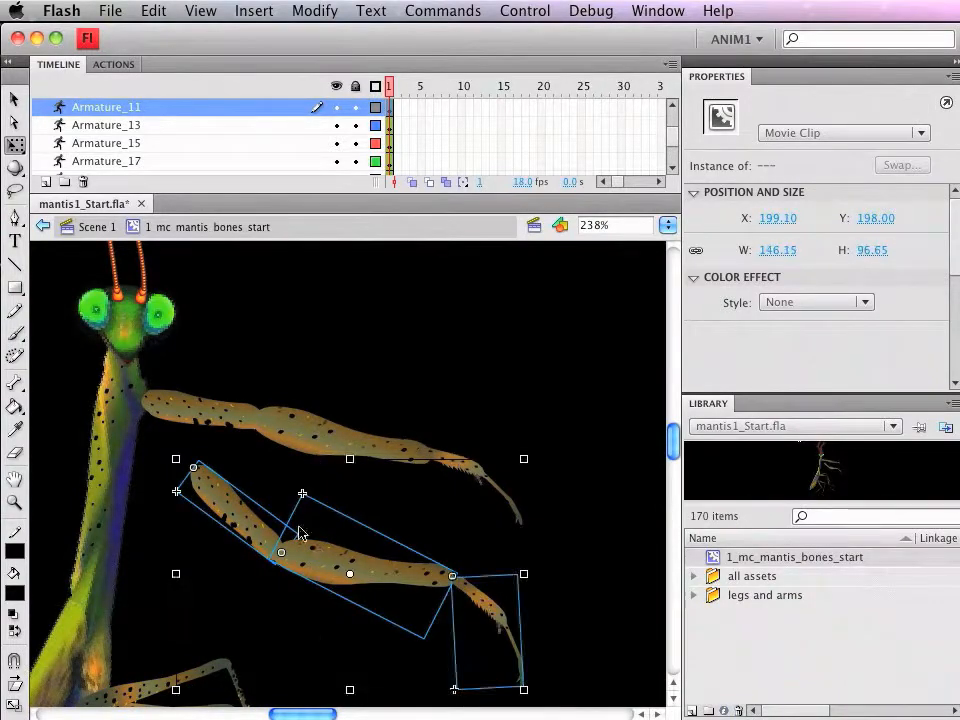
{"action": "left_click_drag", "start_coordinate": [214, 504], "coordinate": [155, 455]}
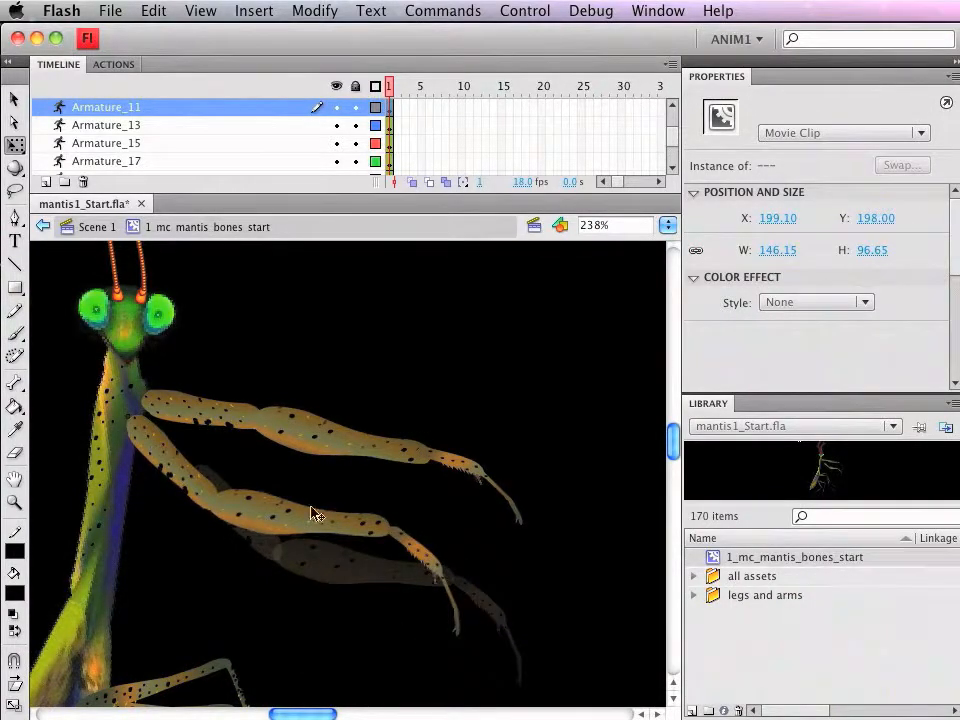
Step: Examine the whole mantis with its arms and legs placed against the body
{"action": "scroll", "coordinate": [476, 570], "scroll_direction": "down", "scroll_amount": 2}
{"action": "scroll", "coordinate": [476, 570], "scroll_direction": "up", "scroll_amount": 4}
{"action": "scroll", "coordinate": [574, 570], "scroll_direction": "up", "scroll_amount": 3}
{"action": "scroll", "coordinate": [574, 571], "scroll_direction": "down", "scroll_amount": 3}
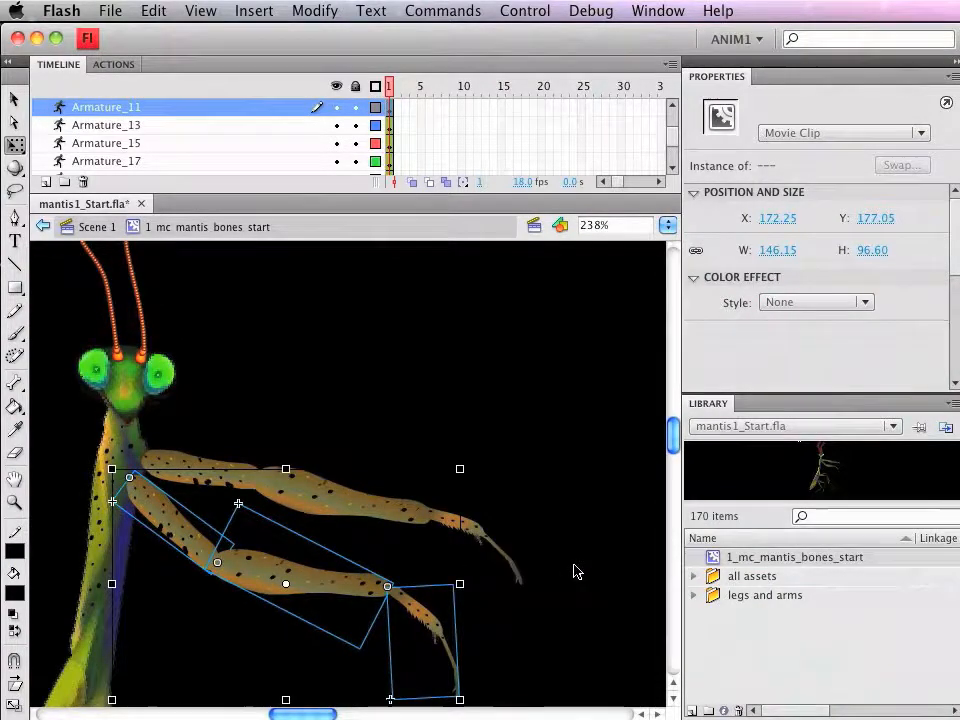
{"action": "key", "text": "super+minus"}
{"action": "key", "text": "super+minus"}
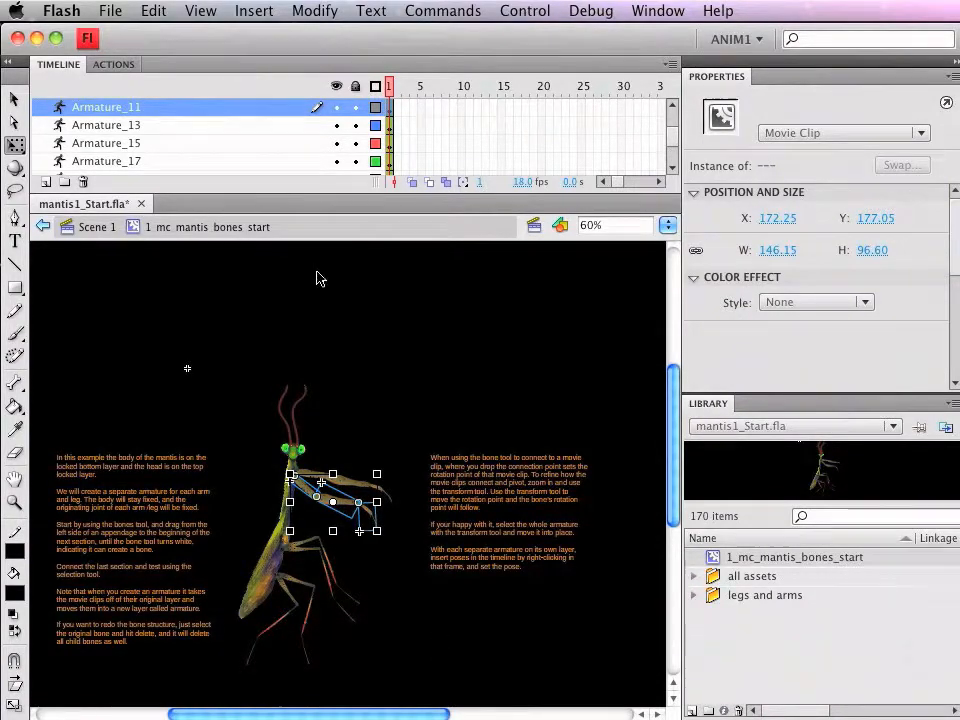
Step: Enlarge the timeline so that all layers show, and delete the empty Layer 1
{"action": "left_click_drag", "start_coordinate": [375, 190], "coordinate": [371, 298]}
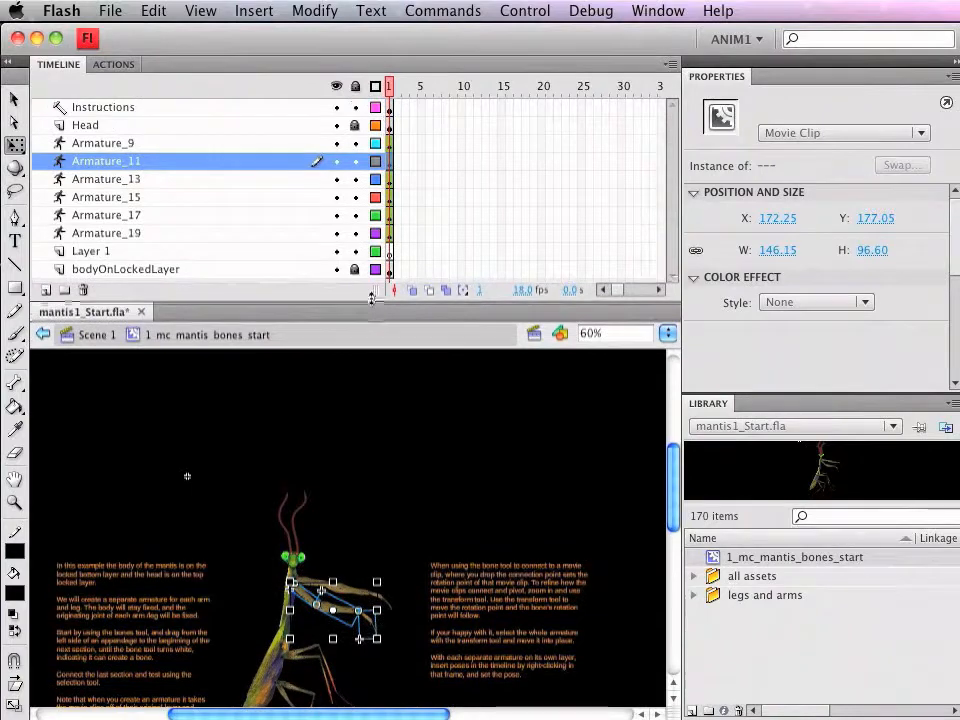
{"action": "left_click", "coordinate": [120, 252]}
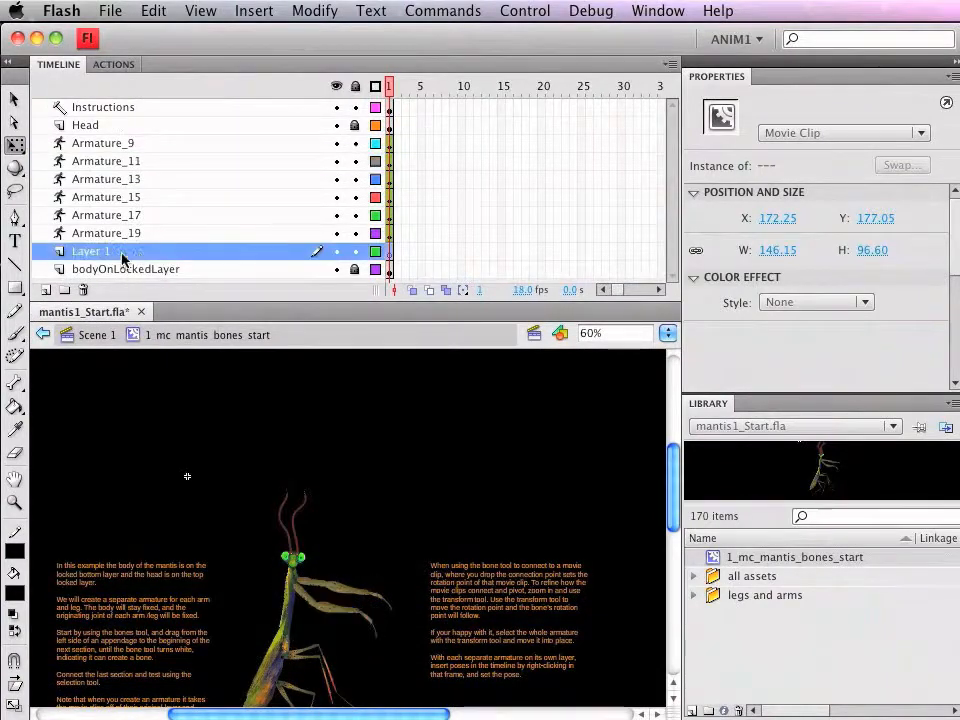
{"action": "left_click", "coordinate": [336, 251]}
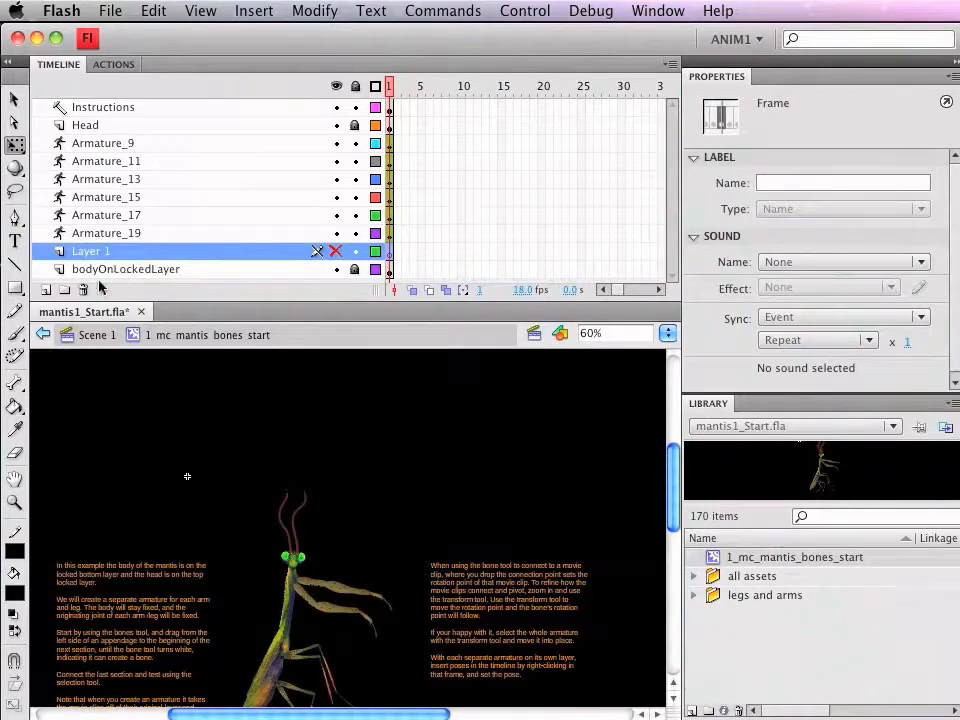
{"action": "left_click", "coordinate": [83, 290]}
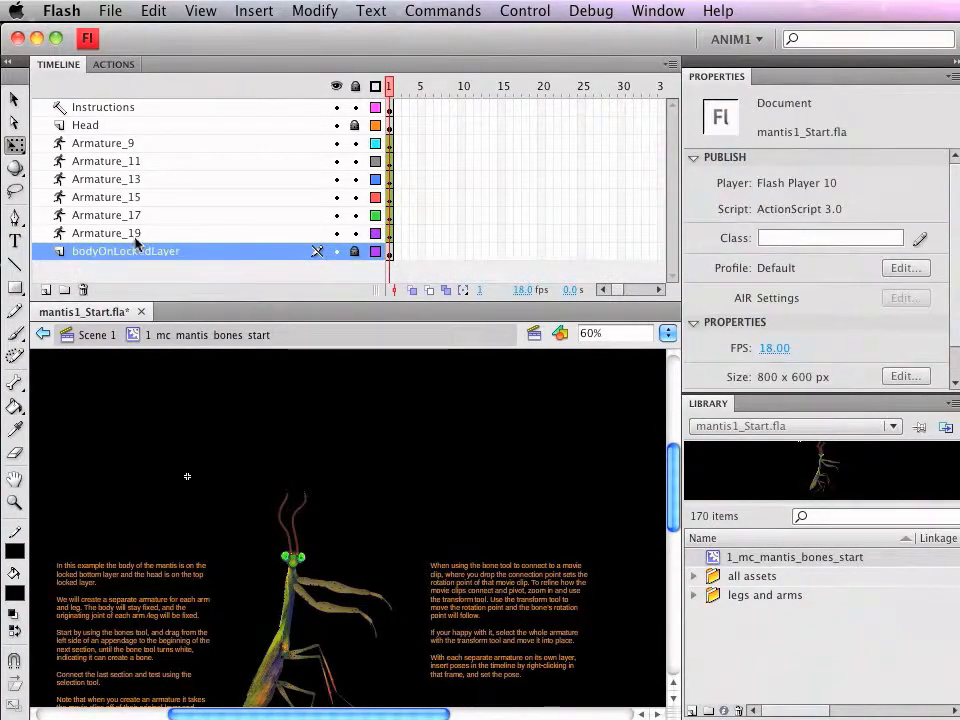
Step: Rename the Armature_9 layer of the upper arm limb as arm1
{"action": "left_click", "coordinate": [104, 143]}
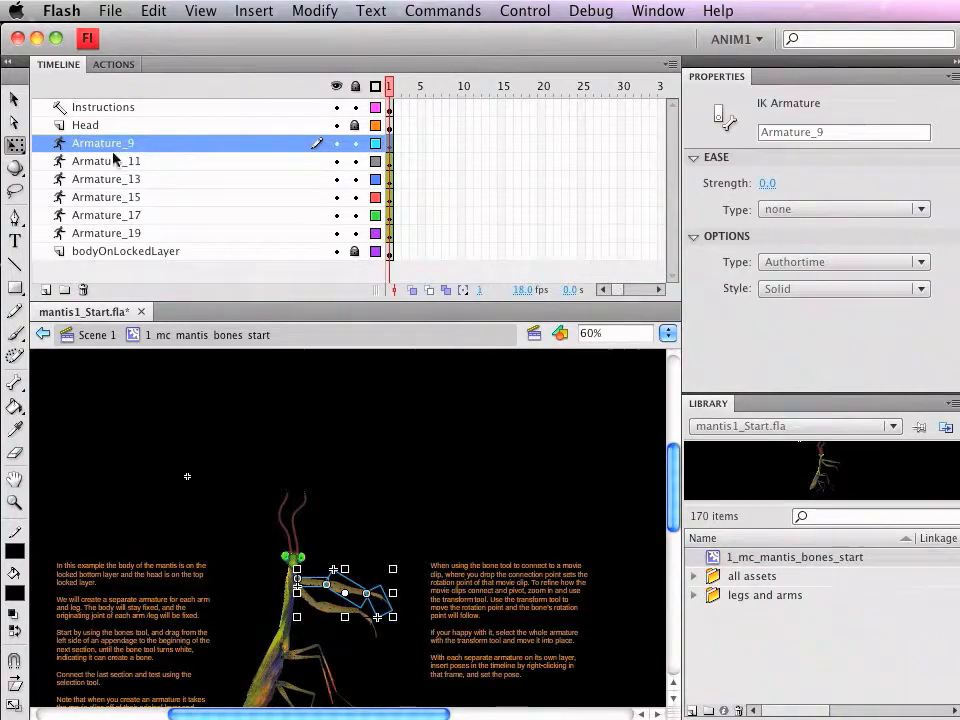
{"action": "double_click", "coordinate": [120, 146]}
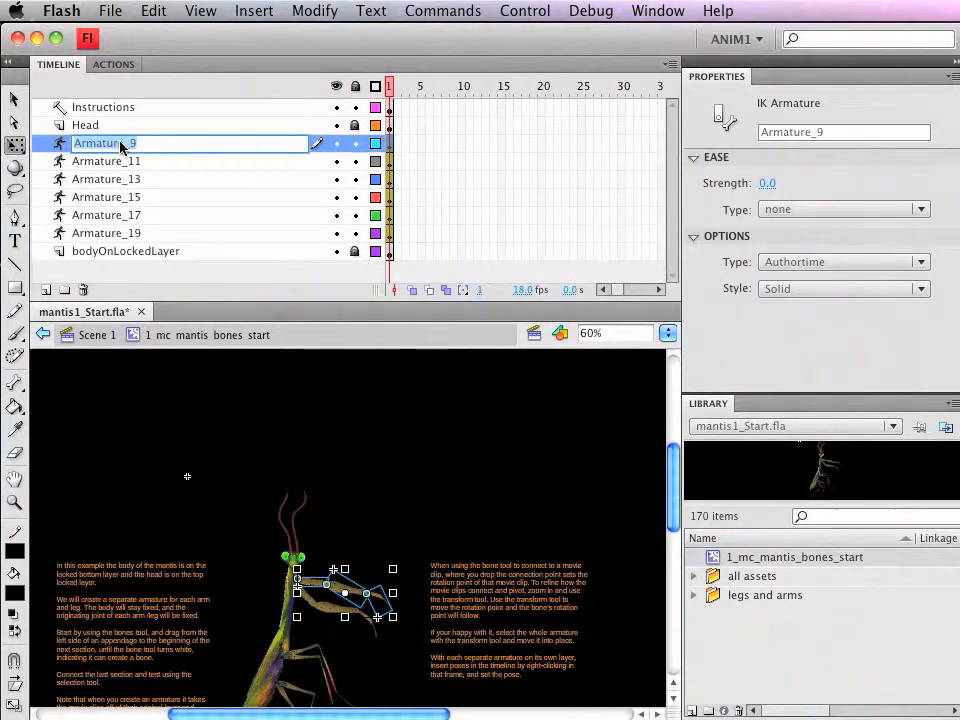
{"action": "type", "text": "arm1"}
{"action": "key", "text": "Return"}
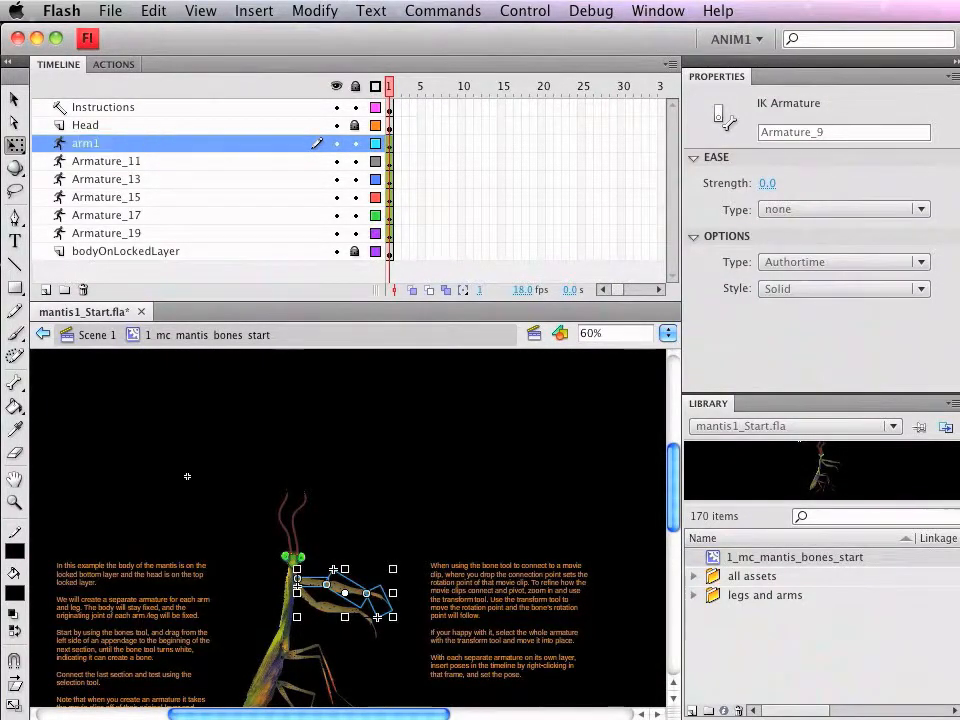
{"action": "left_click", "coordinate": [187, 476]}
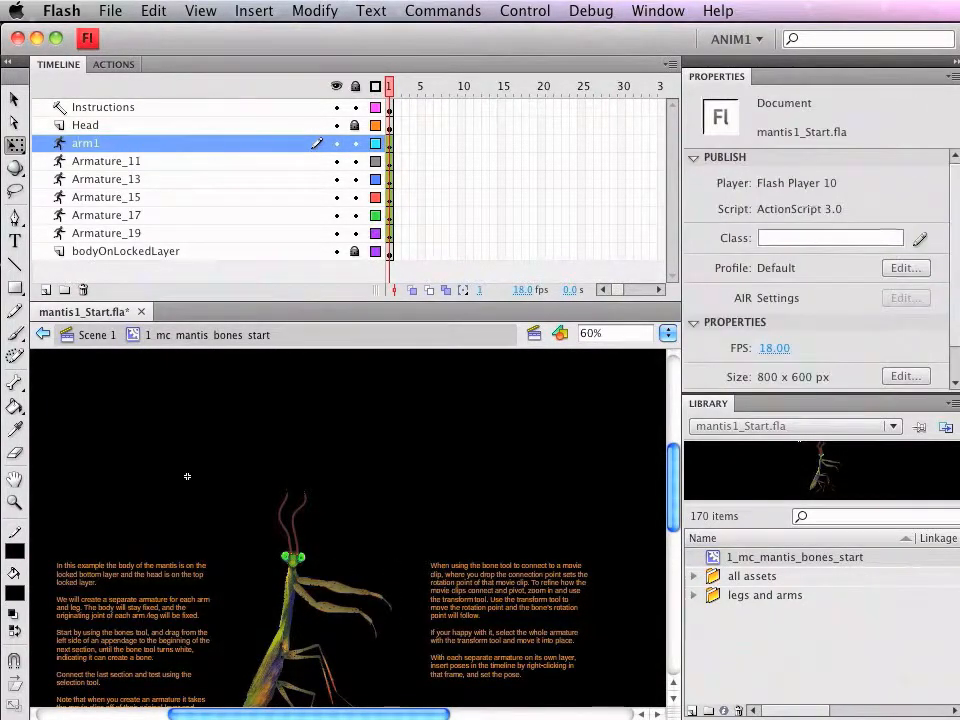
Step: Rename the Armature_11 layer of the lower arm limb as arm2
{"action": "left_click", "coordinate": [99, 166]}
{"action": "double_click", "coordinate": [99, 164]}
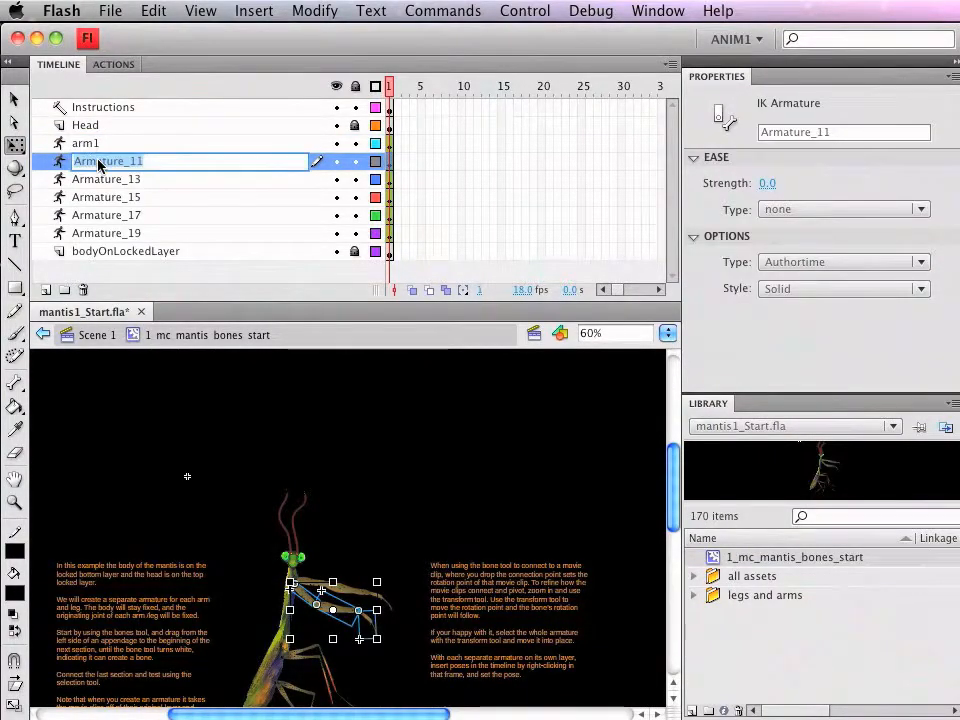
{"action": "type", "text": "arm2"}
{"action": "left_click", "coordinate": [187, 476]}
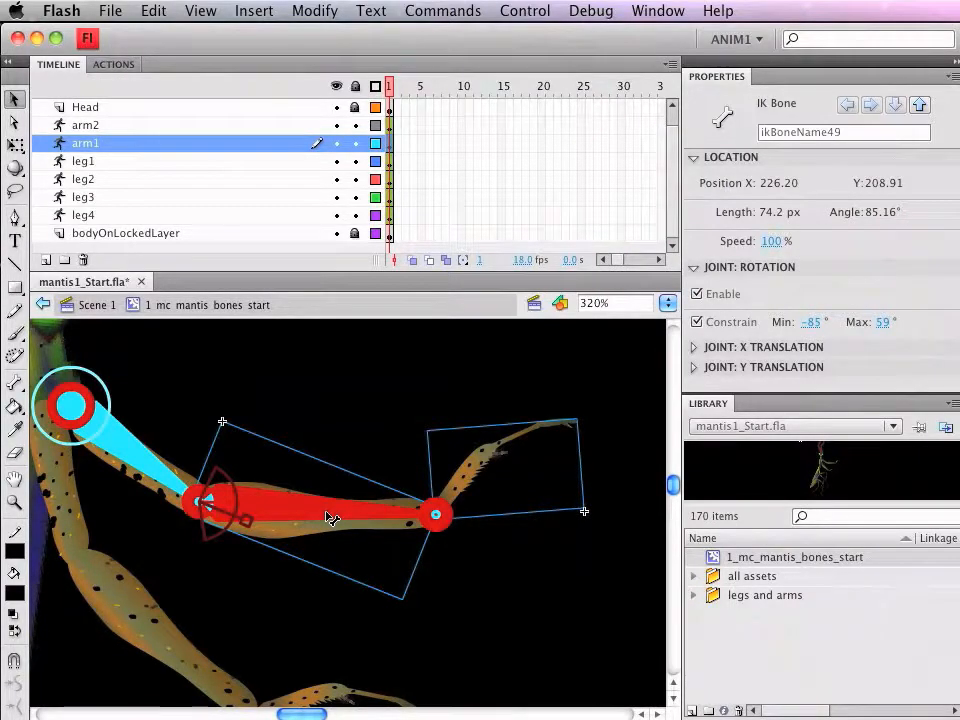
Step: Delete arm1's middle arm bone and draw a new bone from the elbow joint to the detached lower arm segment
{"action": "key", "text": "Delete"}
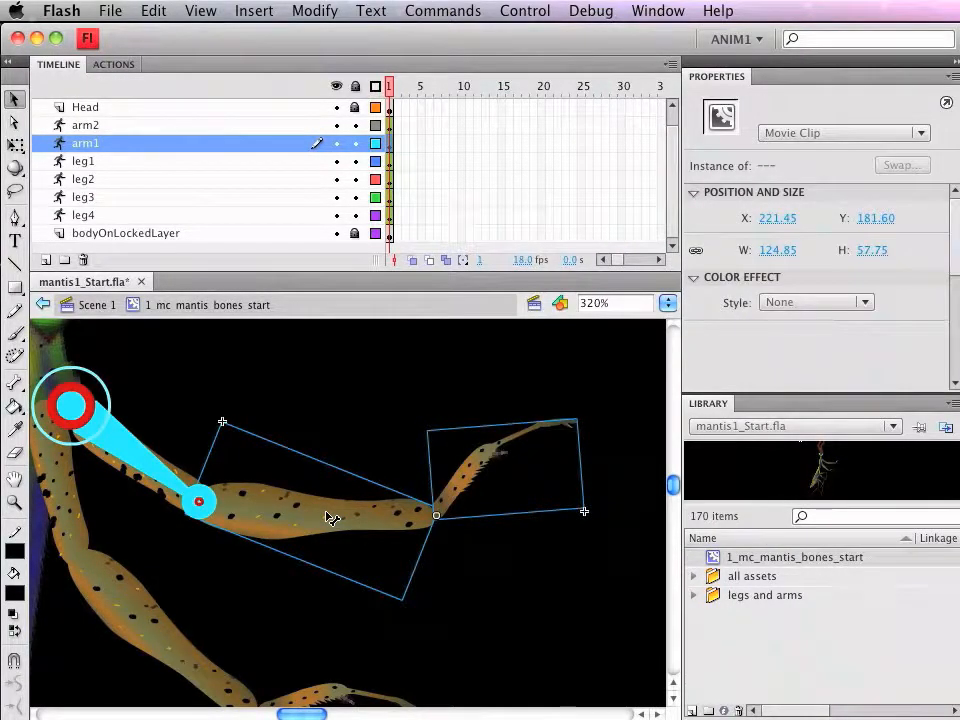
{"action": "mouse_move", "coordinate": [203, 508]}
{"action": "left_mouse_down"}
{"action": "mouse_move", "coordinate": [208, 500]}
{"action": "mouse_move", "coordinate": [192, 515]}
{"action": "left_mouse_up"}
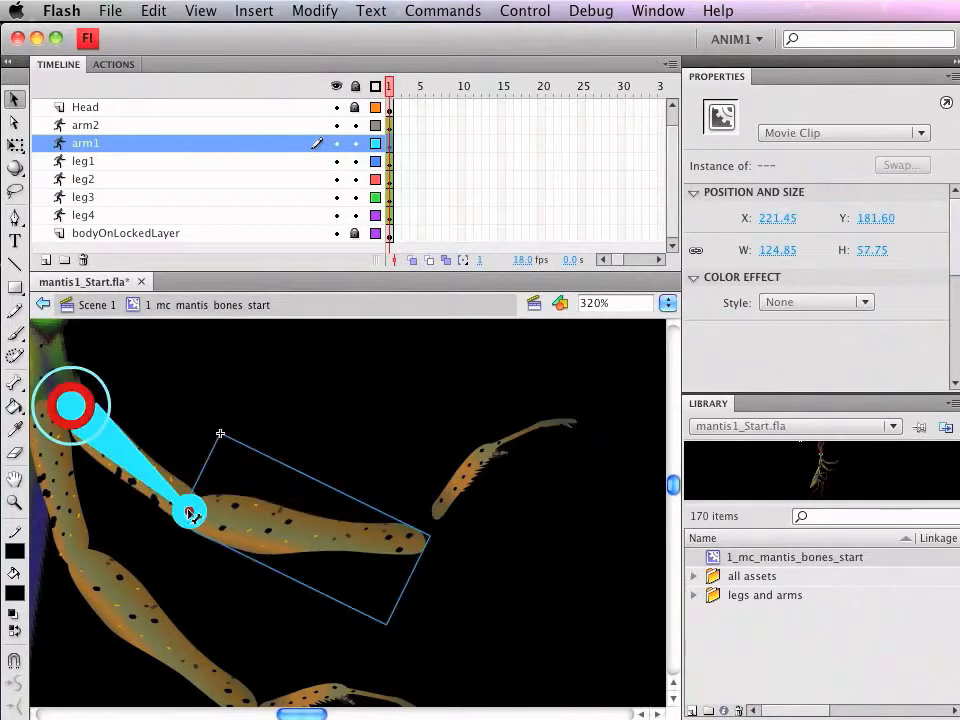
{"action": "left_click", "coordinate": [15, 383]}
{"action": "left_click_drag", "start_coordinate": [193, 514], "coordinate": [458, 485]}
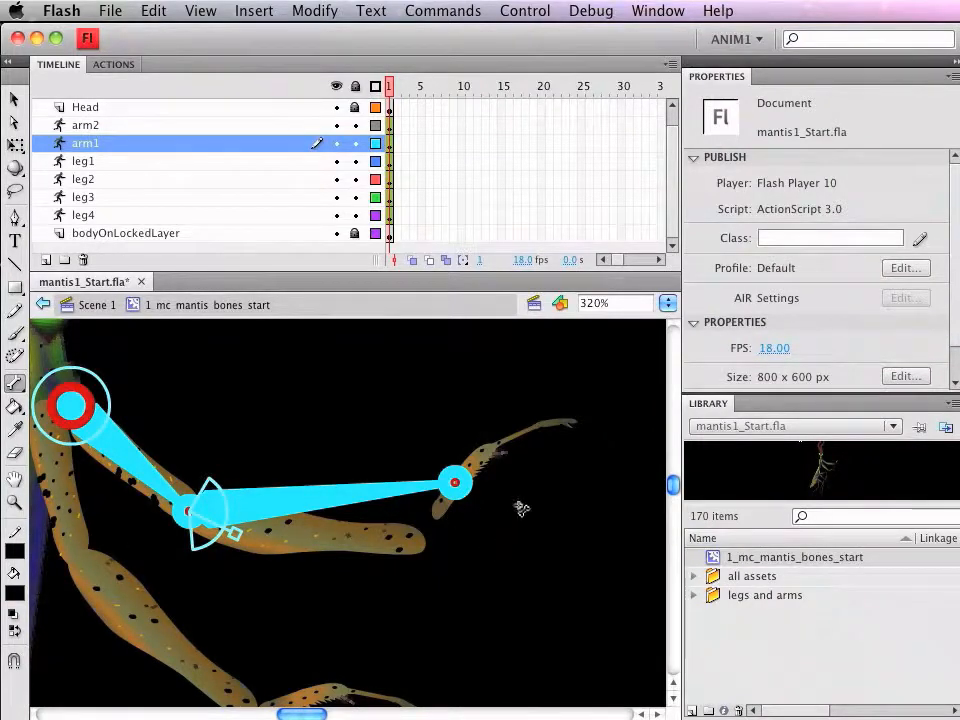
Step: Set the lower arm segment's rotation point at its base and position the segment against the end of the middle arm
{"action": "left_click", "coordinate": [15, 146]}
{"action": "left_click", "coordinate": [477, 478]}
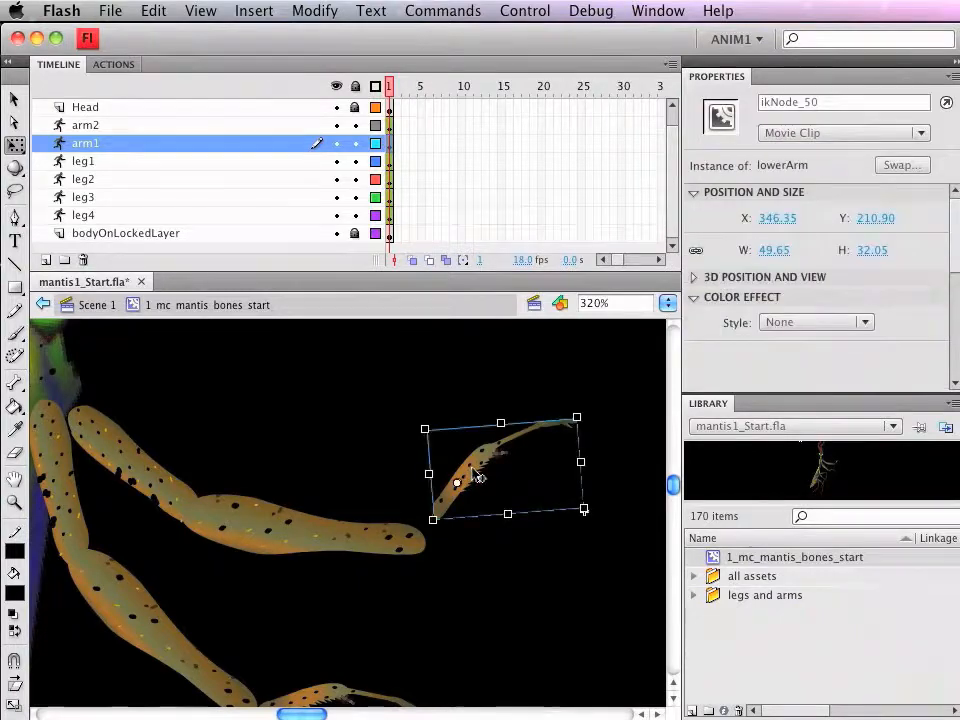
{"action": "left_click_drag", "start_coordinate": [480, 474], "coordinate": [426, 541]}
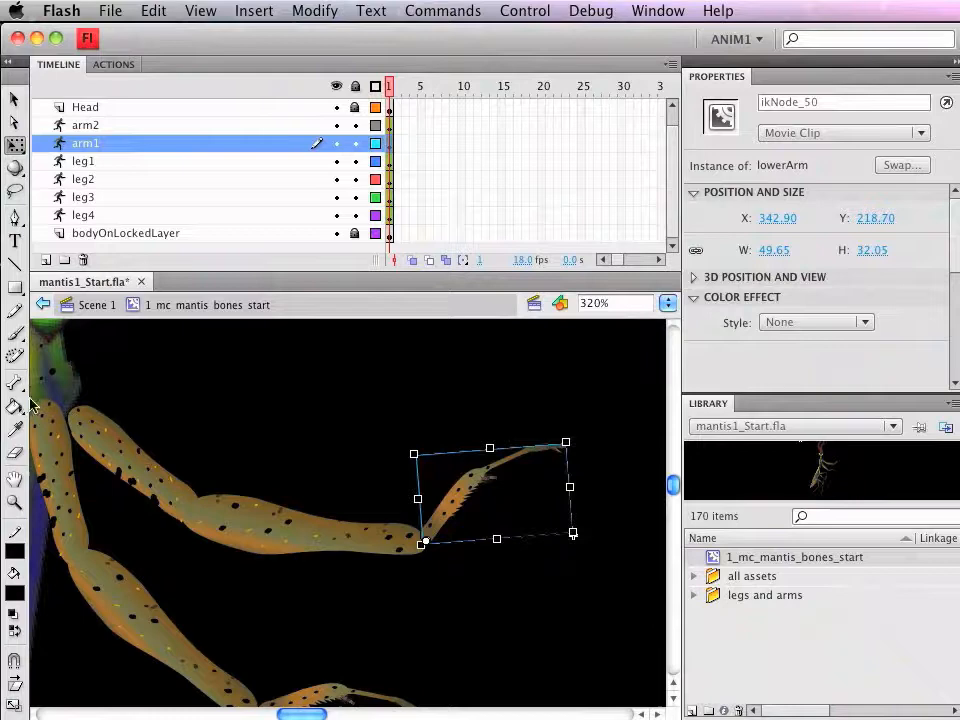
Step: Check each segment of arm1 and pull the lower arm outward to test the new bone
{"action": "left_click", "coordinate": [15, 99]}
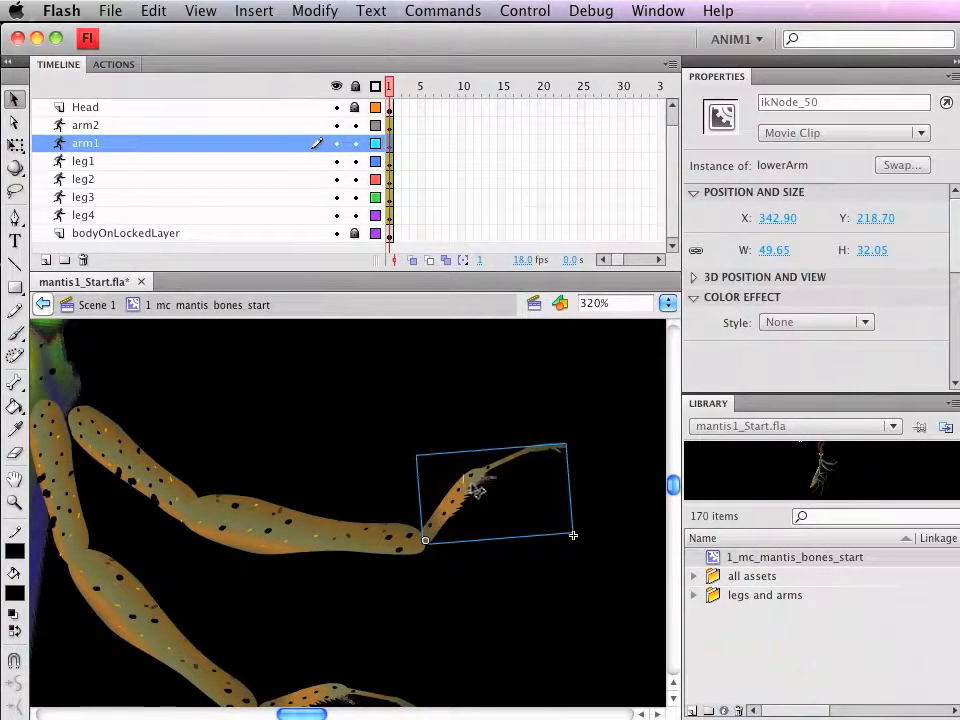
{"action": "left_click", "coordinate": [317, 534]}
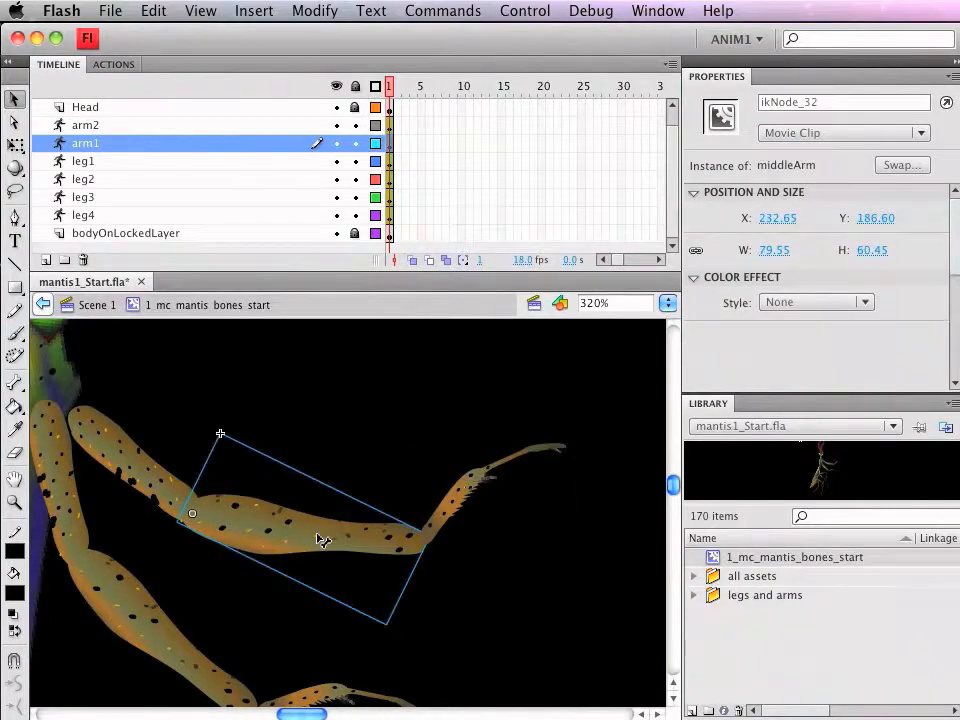
{"action": "left_click", "coordinate": [462, 501]}
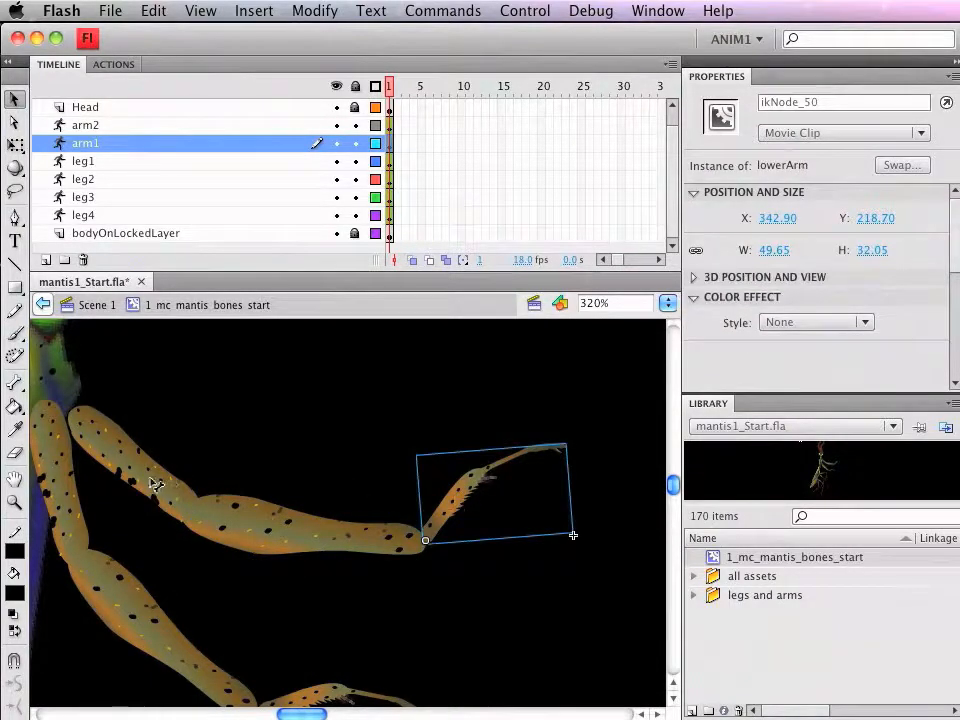
{"action": "left_click", "coordinate": [158, 487]}
{"action": "left_click_drag", "start_coordinate": [450, 505], "coordinate": [499, 489]}
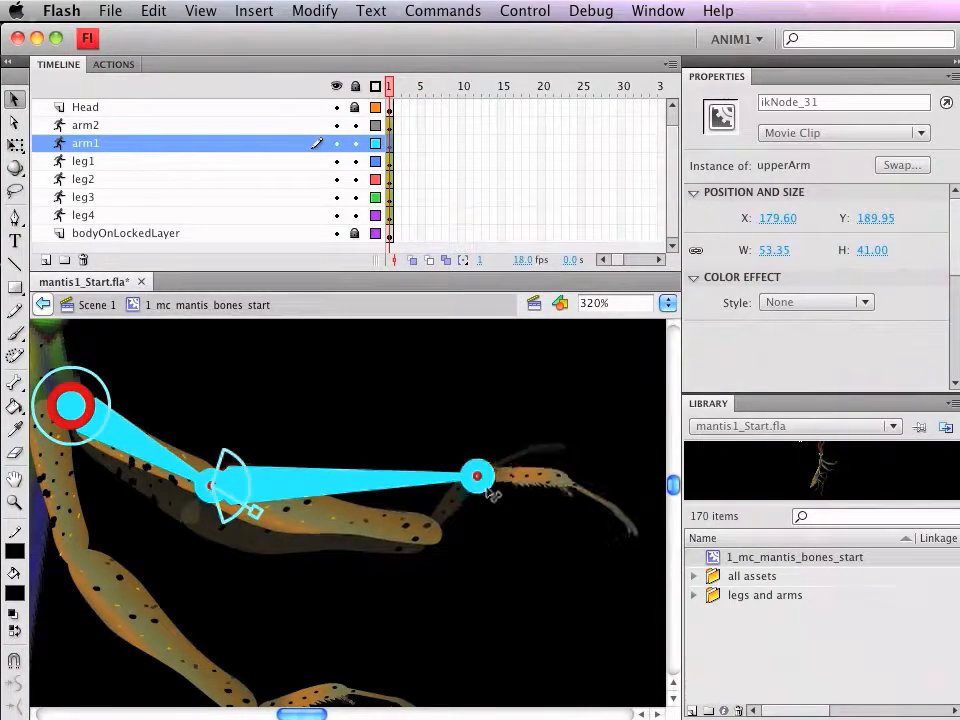
Step: Reattach the lower arm segment to the end of the middle arm and bend arm1 up and down to test its joints
{"action": "left_click", "coordinate": [15, 146]}
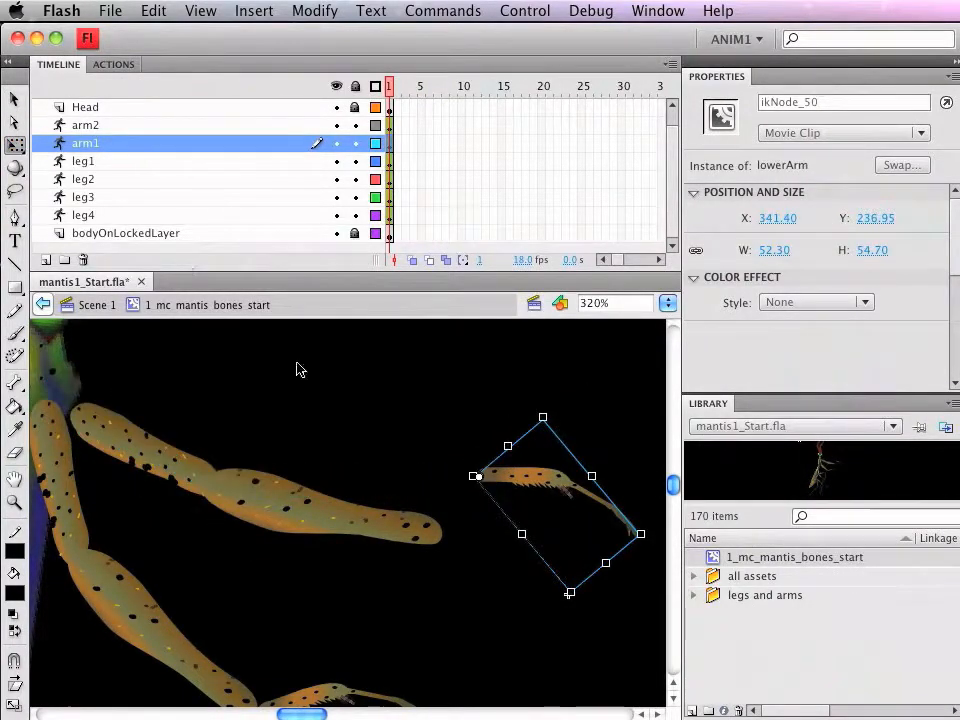
{"action": "left_click_drag", "start_coordinate": [512, 484], "coordinate": [455, 531]}
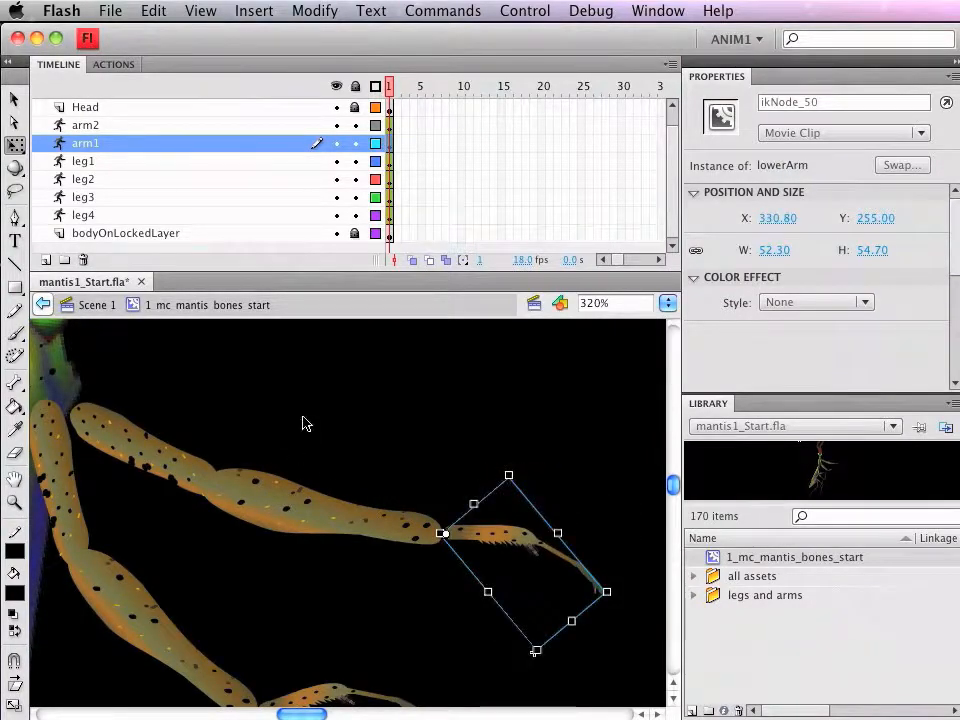
{"action": "left_click", "coordinate": [15, 99]}
{"action": "left_click_drag", "start_coordinate": [527, 531], "coordinate": [539, 456]}
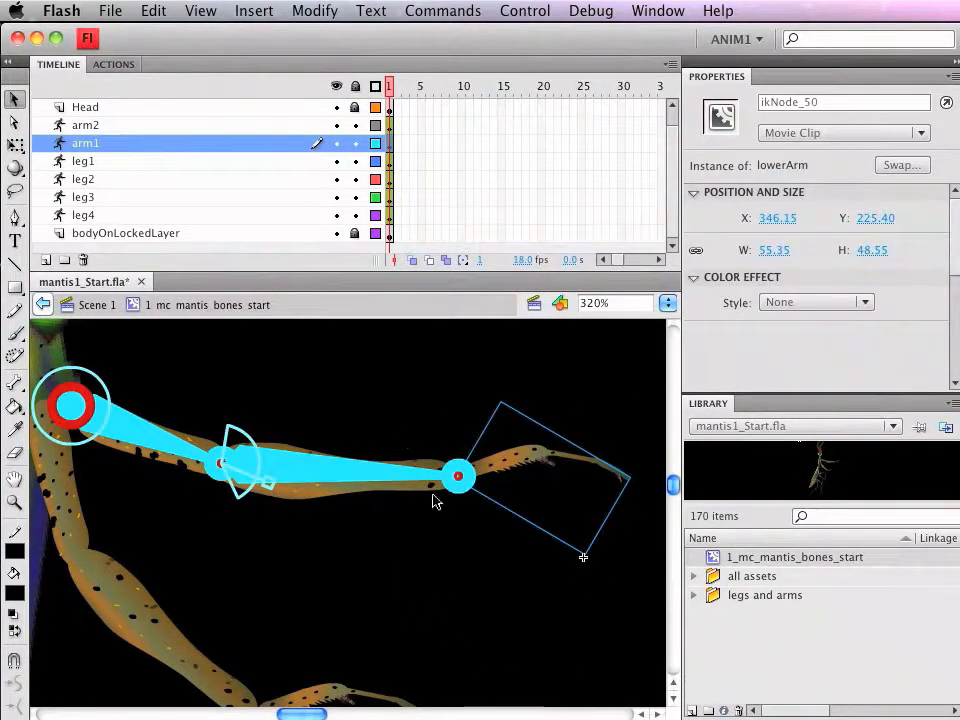
{"action": "left_click_drag", "start_coordinate": [362, 518], "coordinate": [345, 550]}
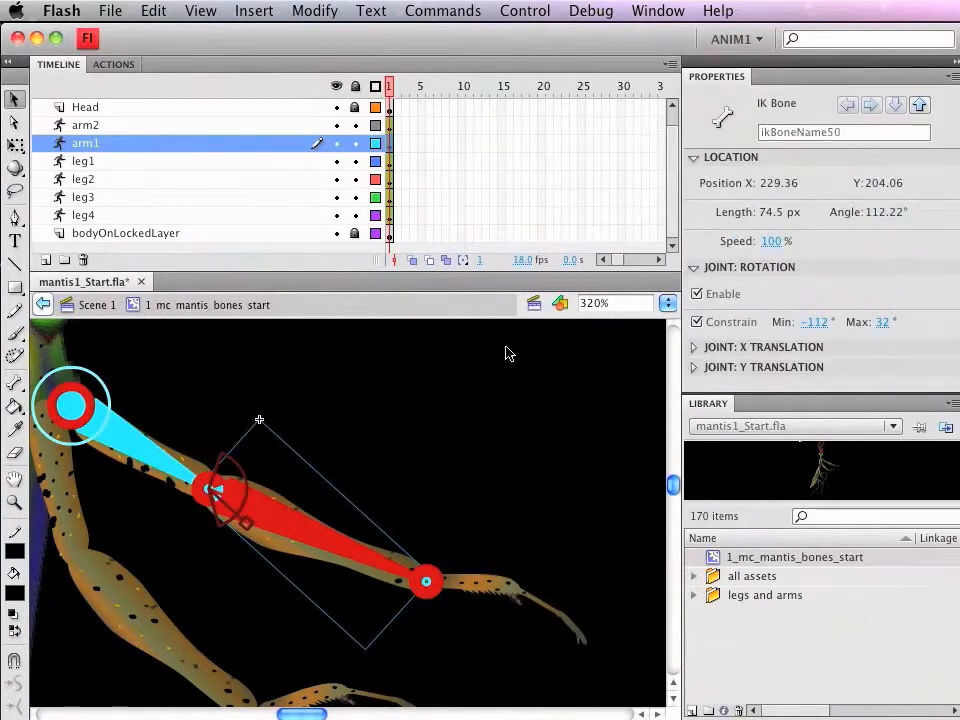
{"action": "left_click_drag", "start_coordinate": [300, 532], "coordinate": [300, 532]}
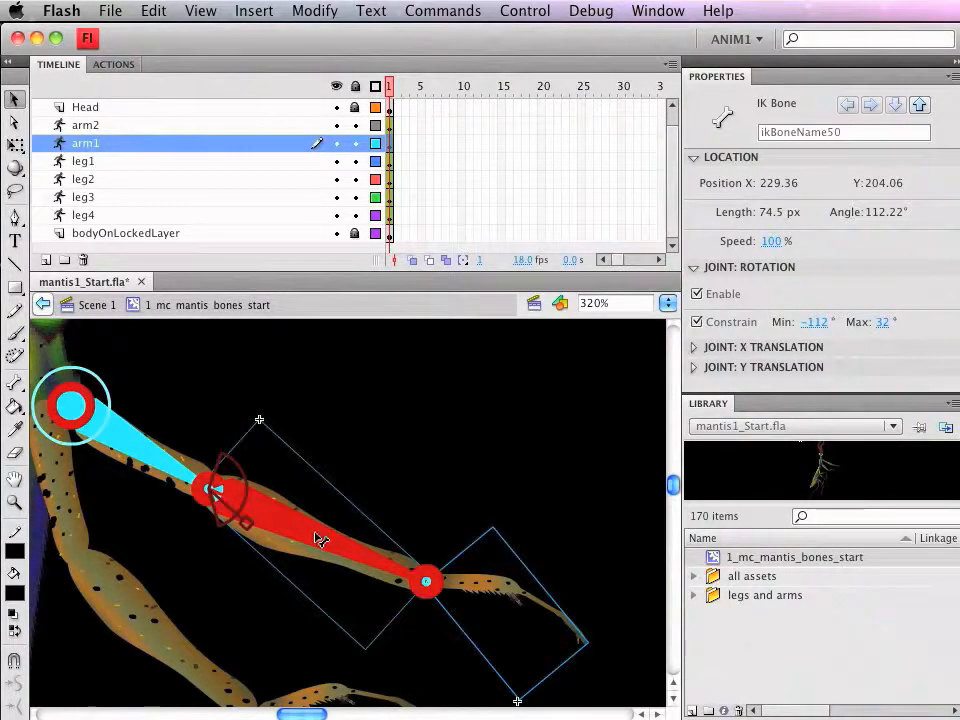
Step: Set the speed of arm1's upper arm bone to 20% and pull the lower arm to test the movement
{"action": "left_click", "coordinate": [895, 104]}
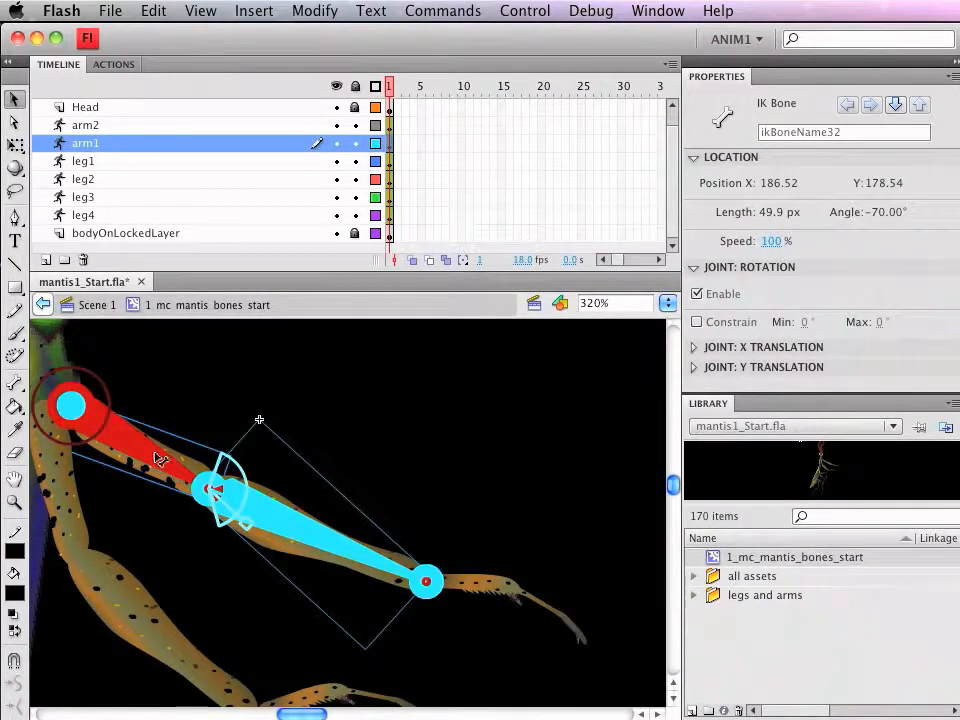
{"action": "left_click", "coordinate": [771, 241]}
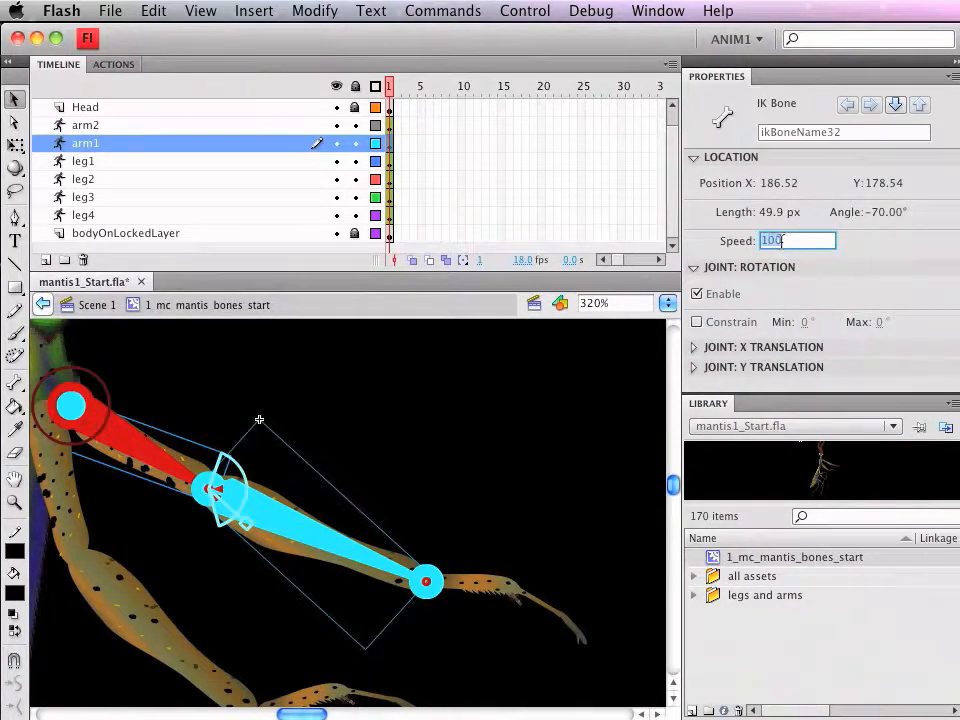
{"action": "type", "text": "20"}
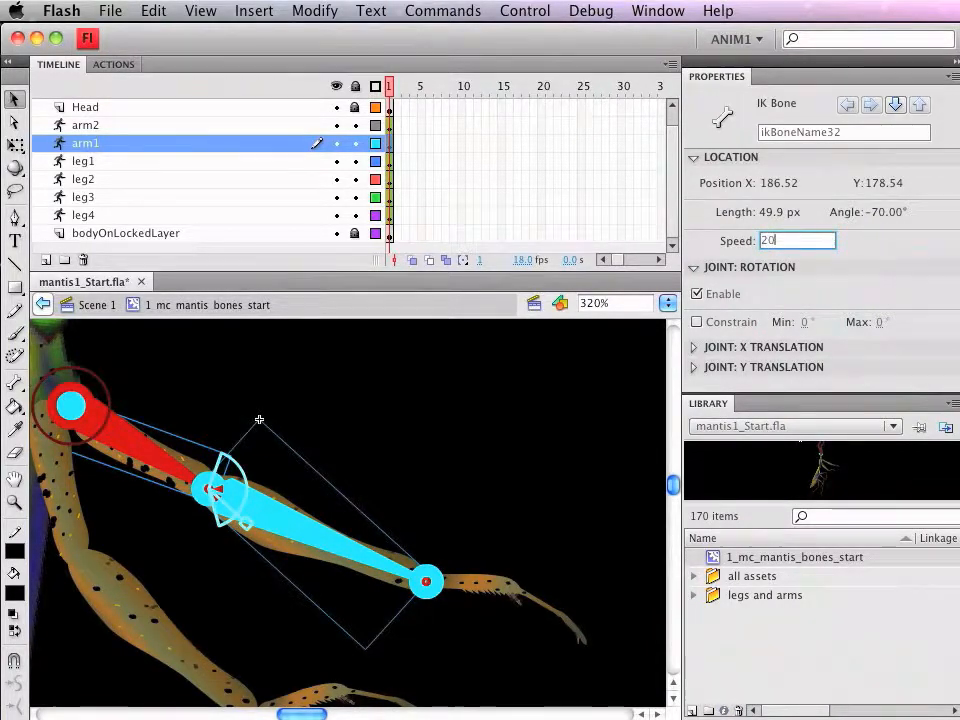
{"action": "key", "text": "Return"}
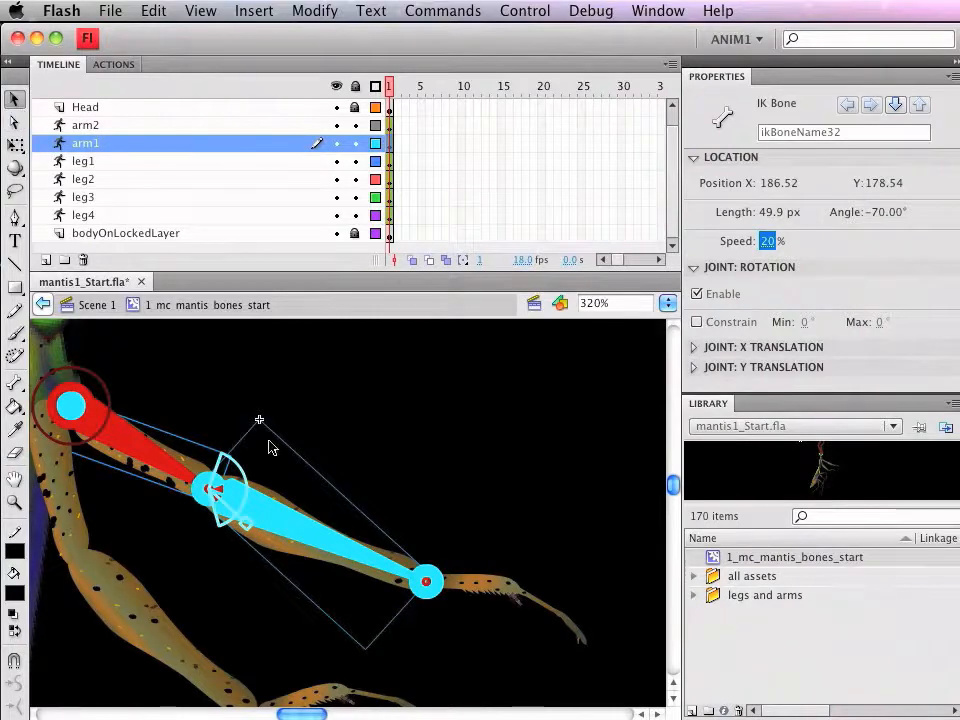
{"action": "left_click_drag", "start_coordinate": [510, 590], "coordinate": [650, 480]}
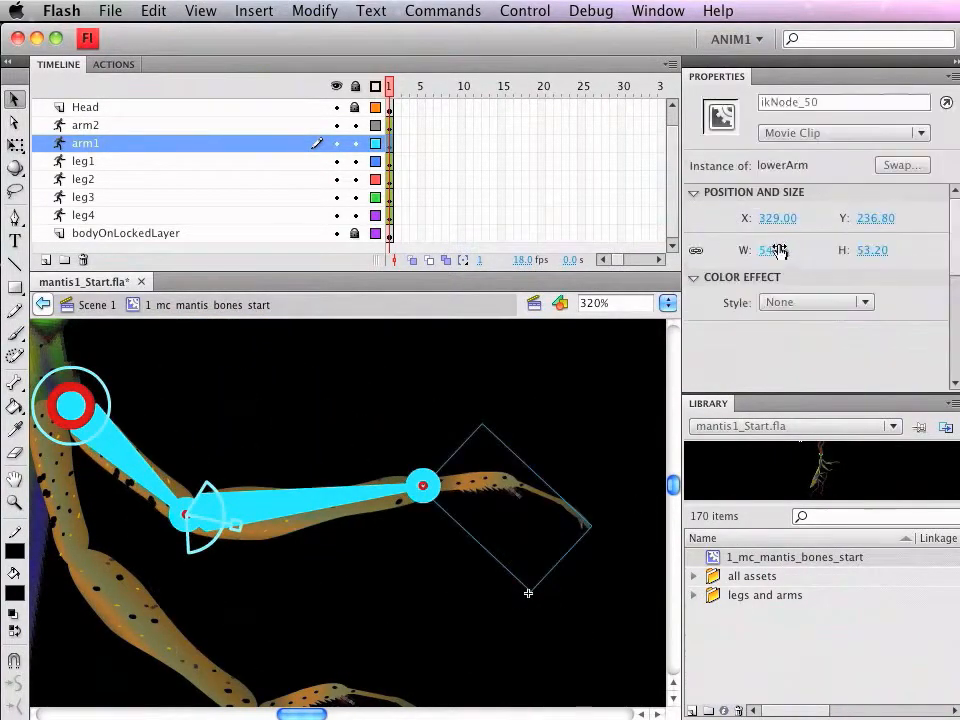
Step: Set the speed of arm1's upper arm bone to 0% and pull the lower arm to test the movement
{"action": "left_click", "coordinate": [133, 462]}
{"action": "left_click", "coordinate": [766, 241]}
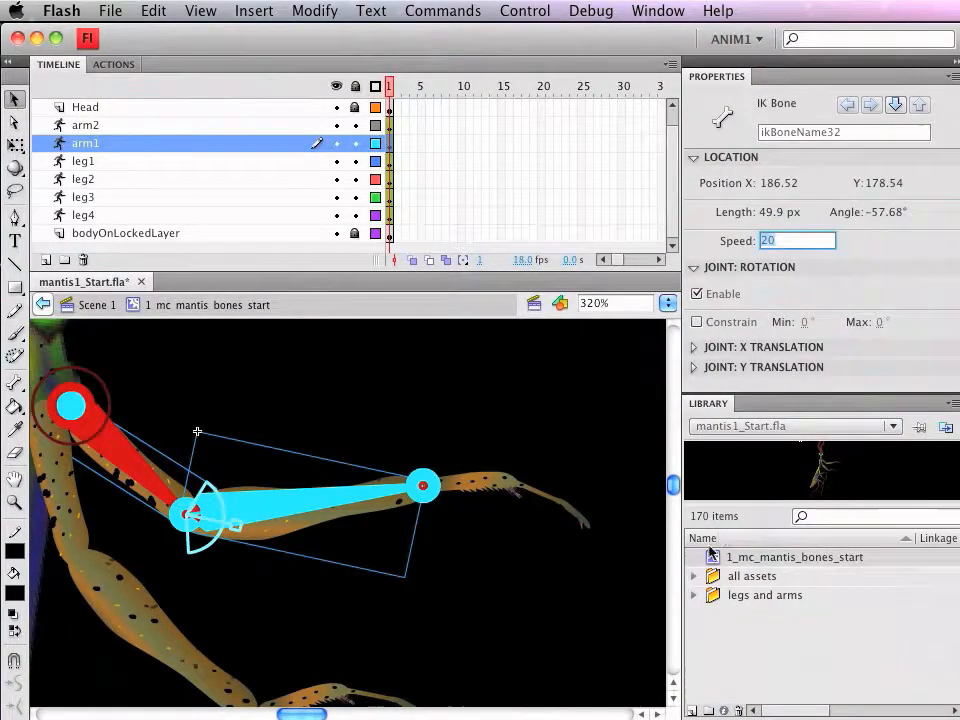
{"action": "type", "text": "0"}
{"action": "key", "text": "Return"}
{"action": "left_click_drag", "start_coordinate": [486, 480], "coordinate": [628, 486]}
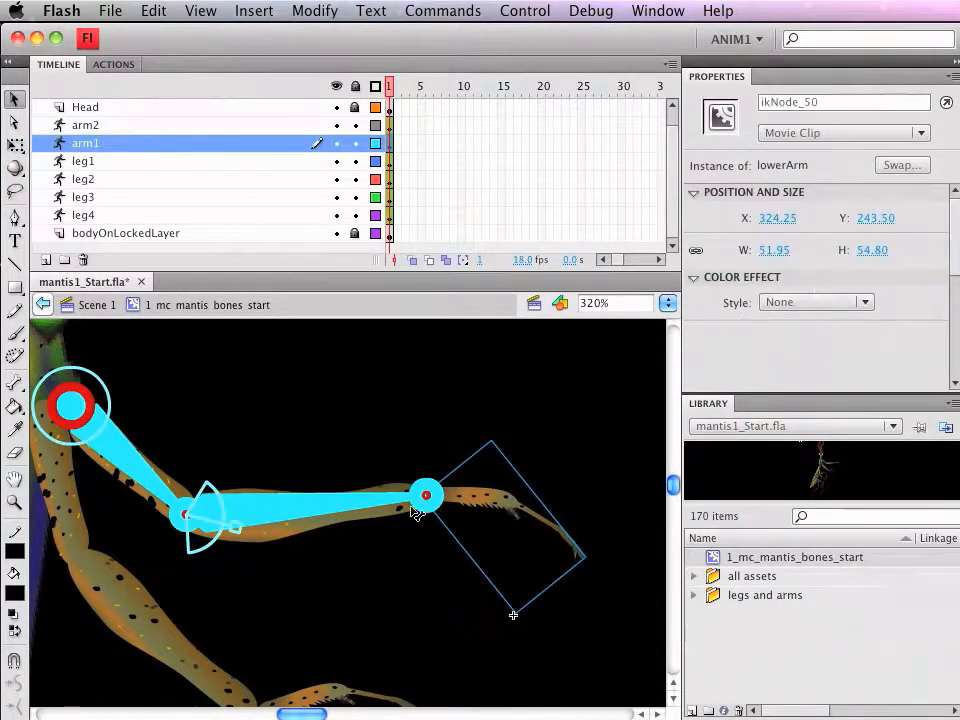
Step: Set the speed of arm1's upper arm bone to 75%
{"action": "left_click", "coordinate": [125, 457]}
{"action": "left_click", "coordinate": [767, 240]}
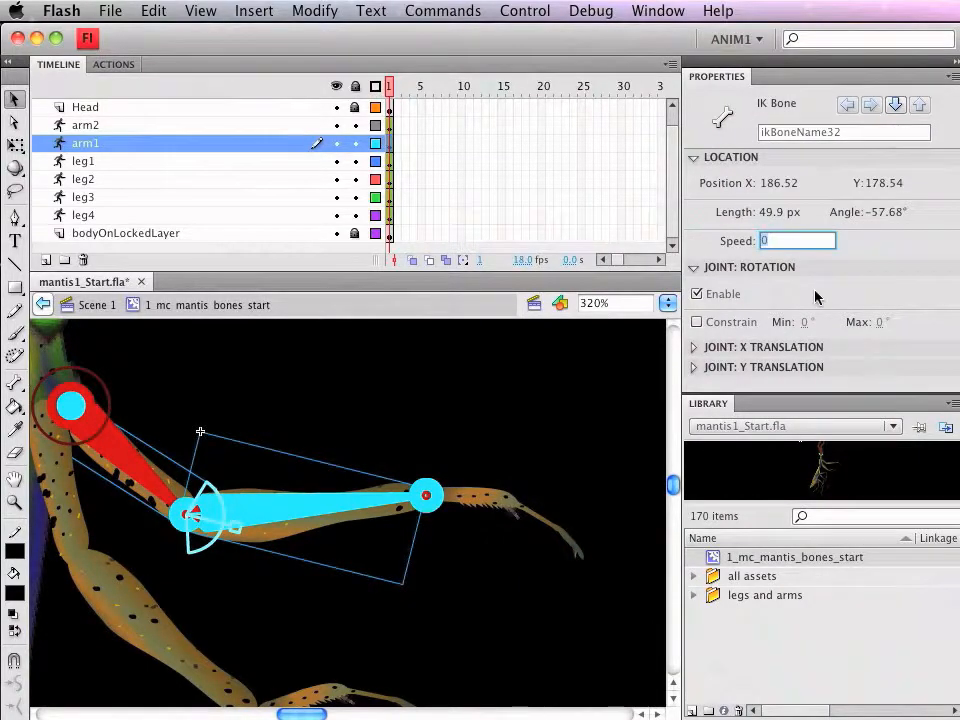
{"action": "key", "text": "Return"}
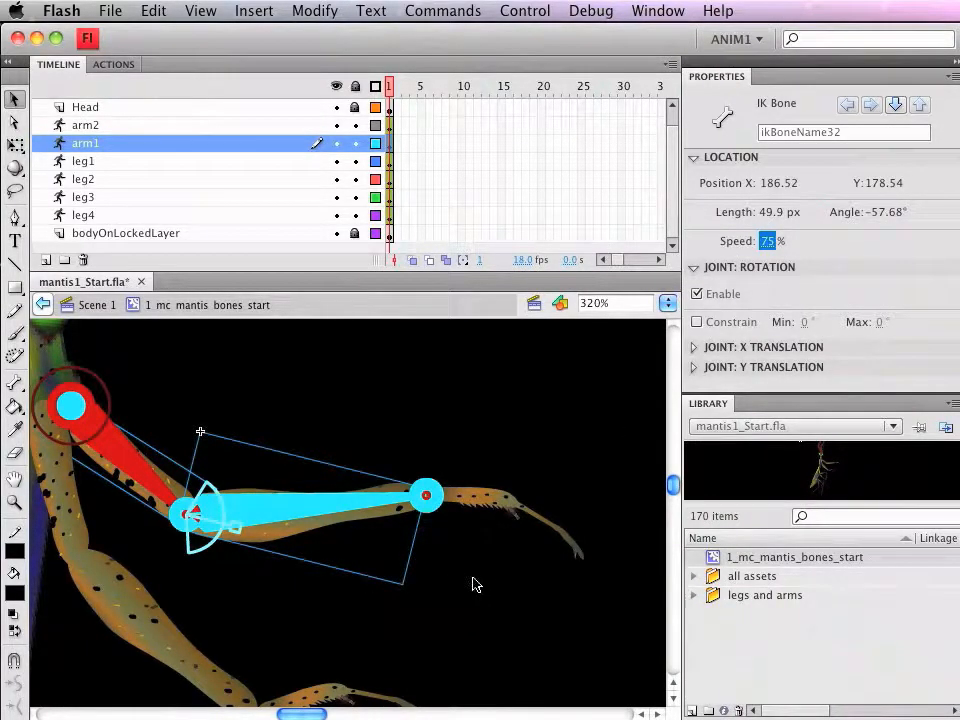
{"action": "left_click_drag", "start_coordinate": [673, 482], "coordinate": [673, 478]}
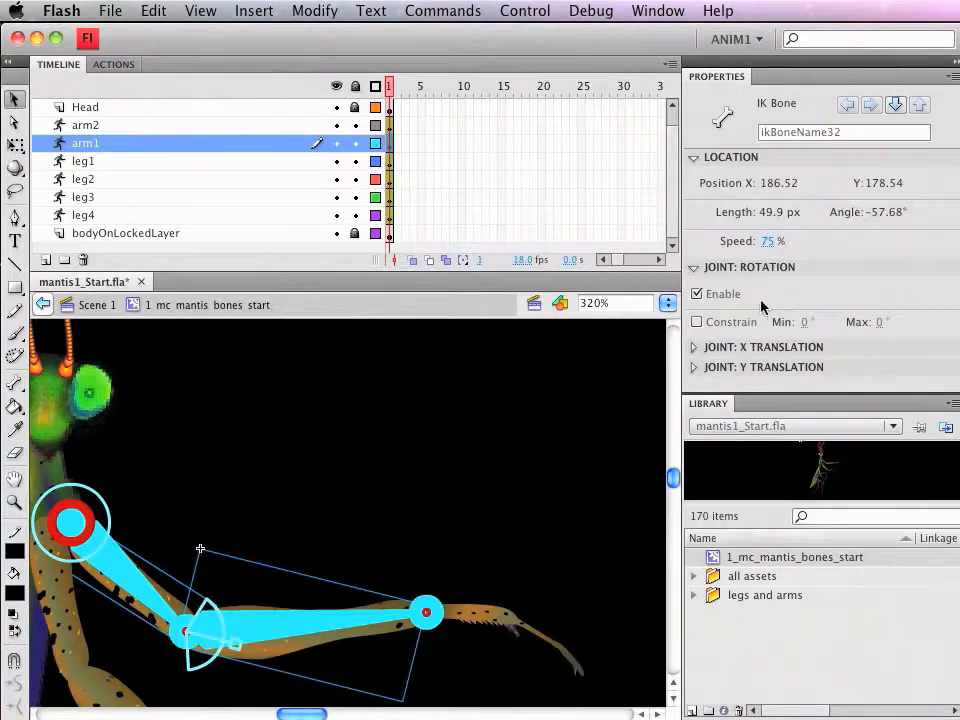
{"action": "mouse_move", "coordinate": [305, 714]}
{"action": "left_mouse_down"}
{"action": "mouse_move", "coordinate": [288, 714]}
{"action": "mouse_move", "coordinate": [296, 714]}
{"action": "left_mouse_up"}
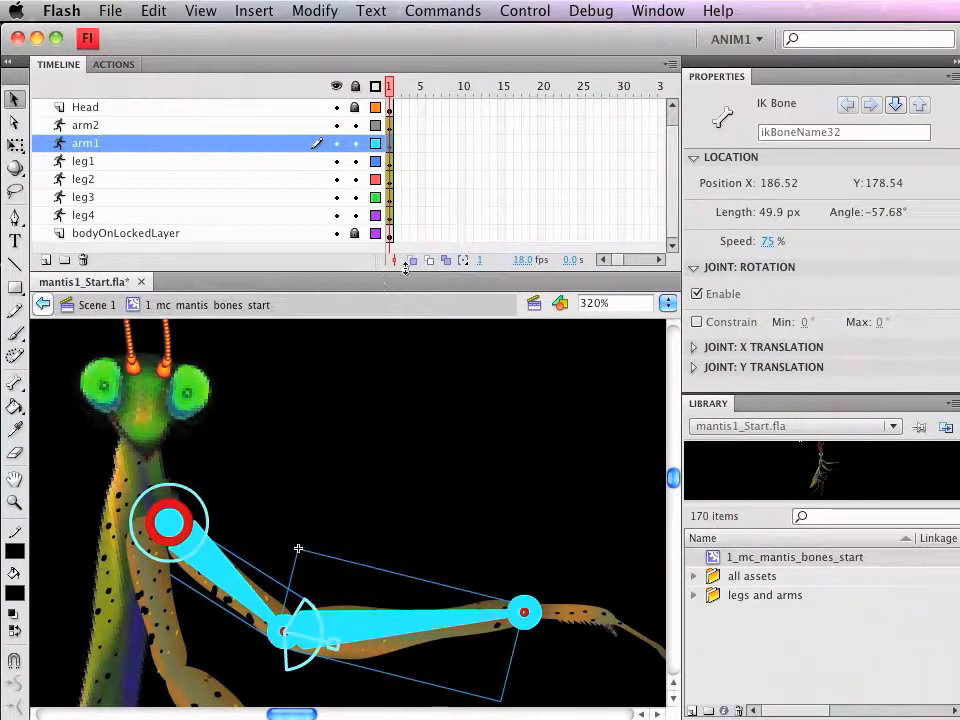
{"action": "left_click_drag", "start_coordinate": [621, 260], "coordinate": [598, 259]}
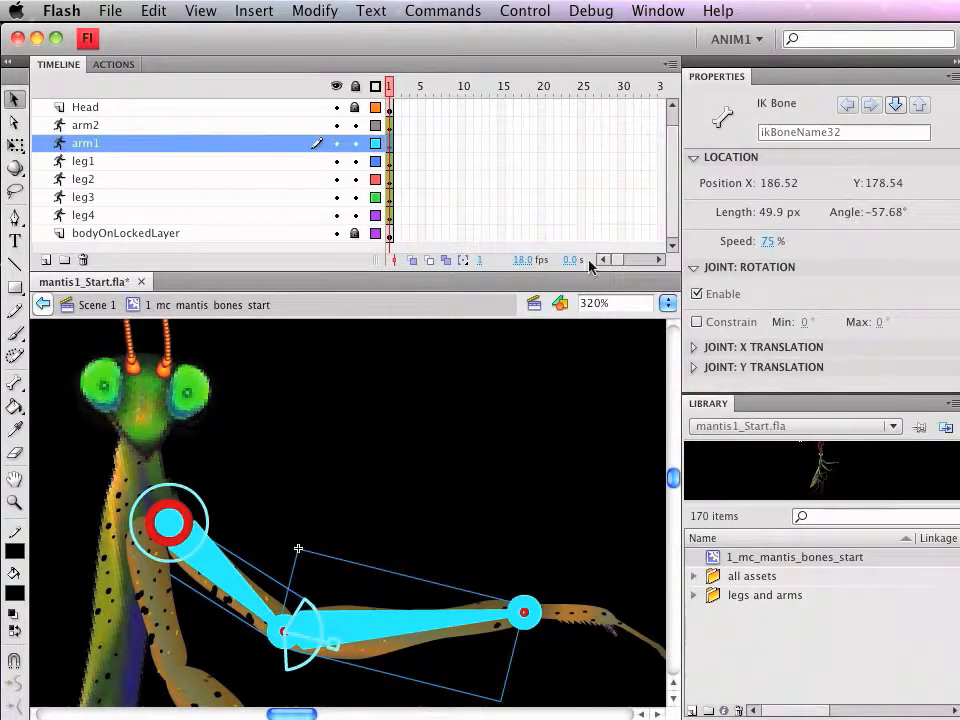
Step: Extend all layers from Head down to bodyOnLockedLayer to frame 30
{"action": "left_click_drag", "start_coordinate": [621, 107], "coordinate": [620, 300]}
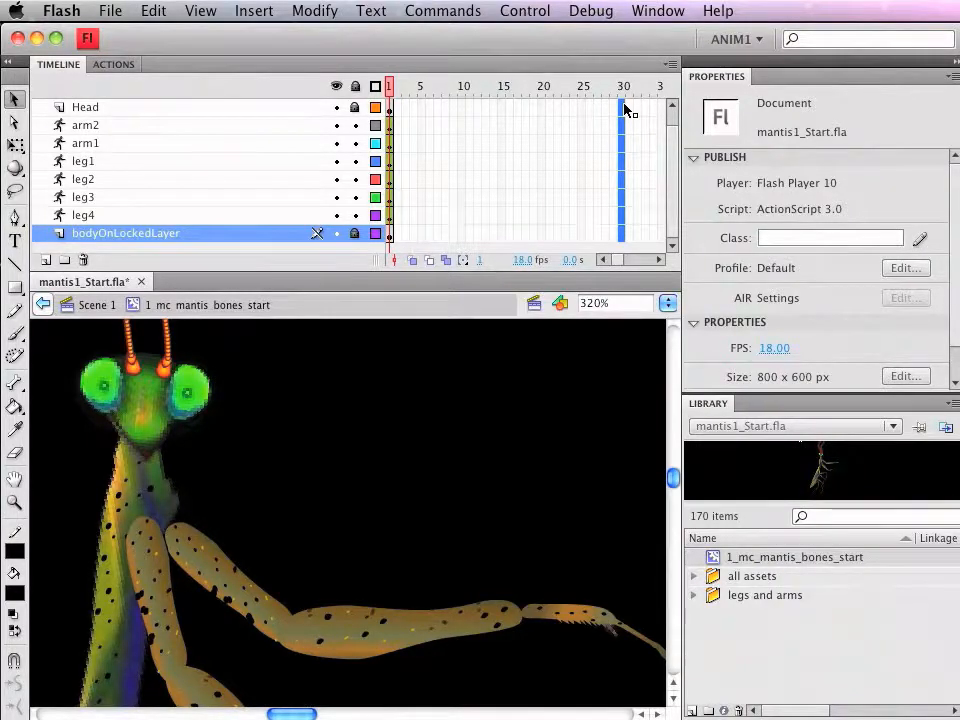
{"action": "key", "text": "F5"}
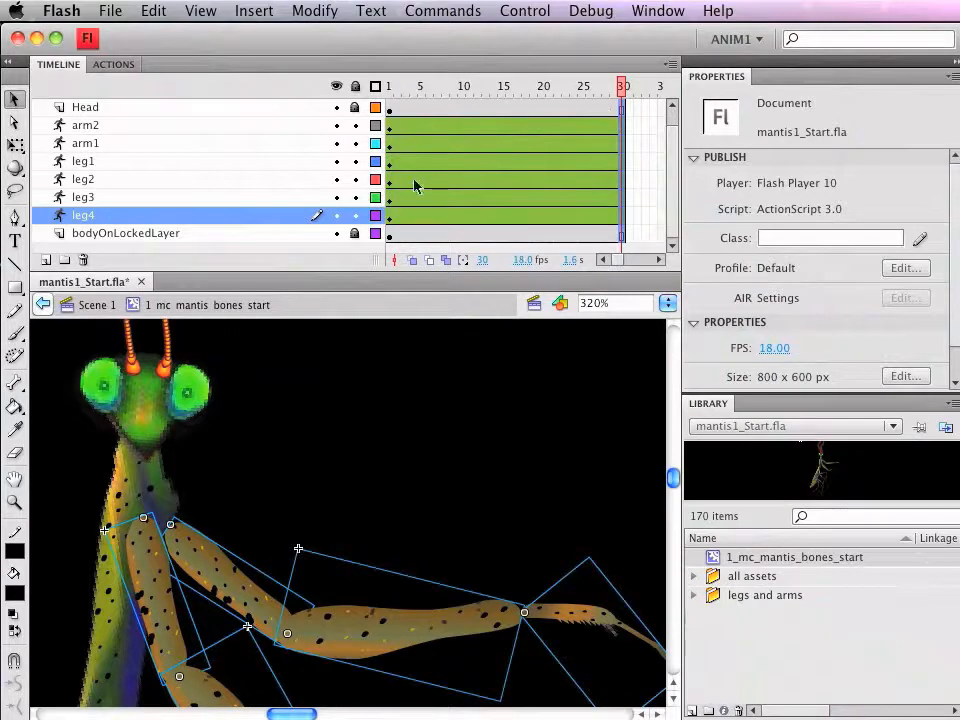
{"action": "left_click", "coordinate": [425, 640]}
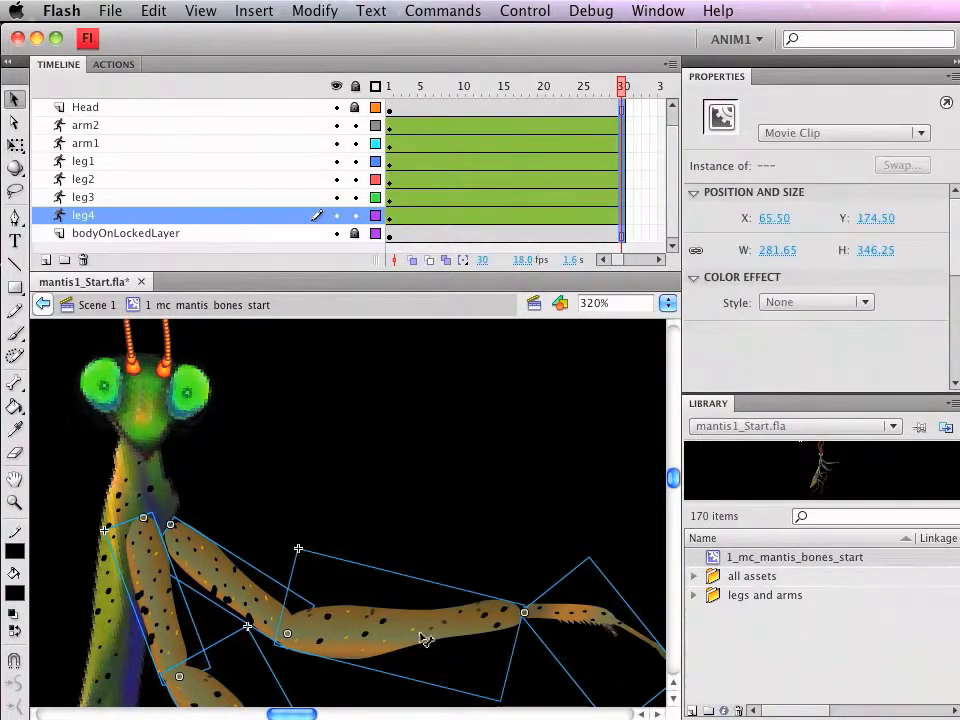
{"action": "left_click", "coordinate": [424, 638]}
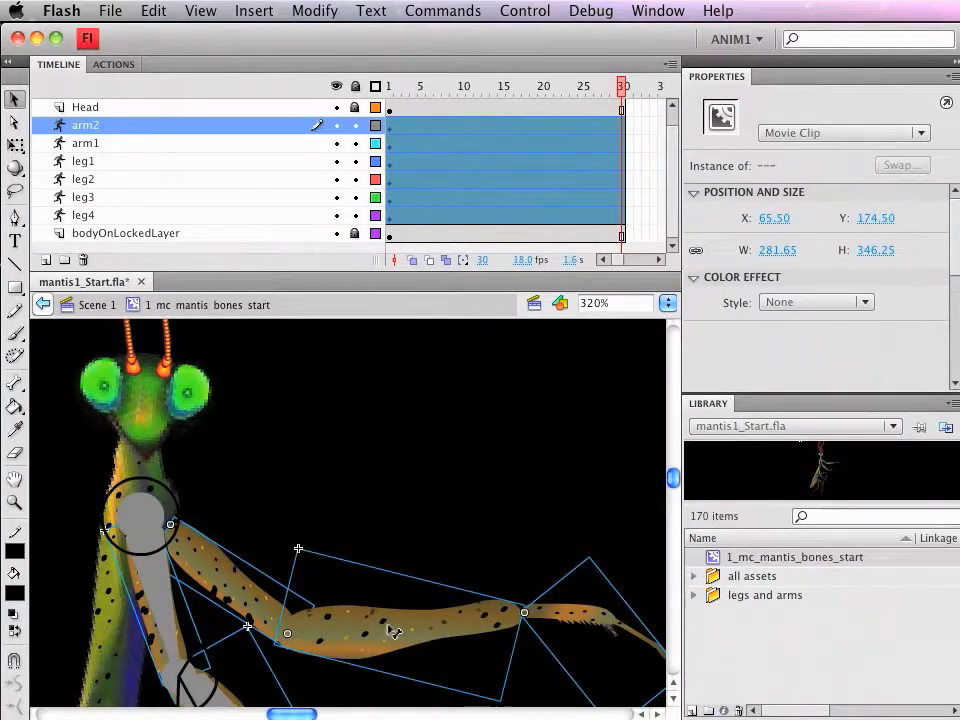
{"action": "left_click", "coordinate": [495, 527]}
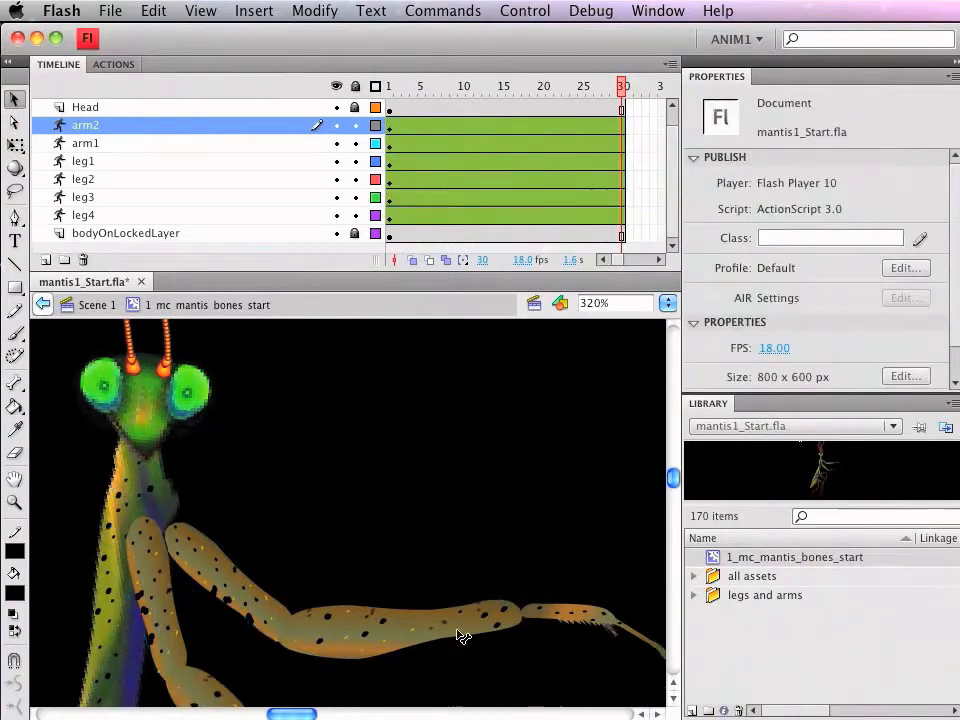
Step: Insert a pose at frame 30 of the arm1 armature layer, keeping the arm in its original position
{"action": "left_click", "coordinate": [462, 636]}
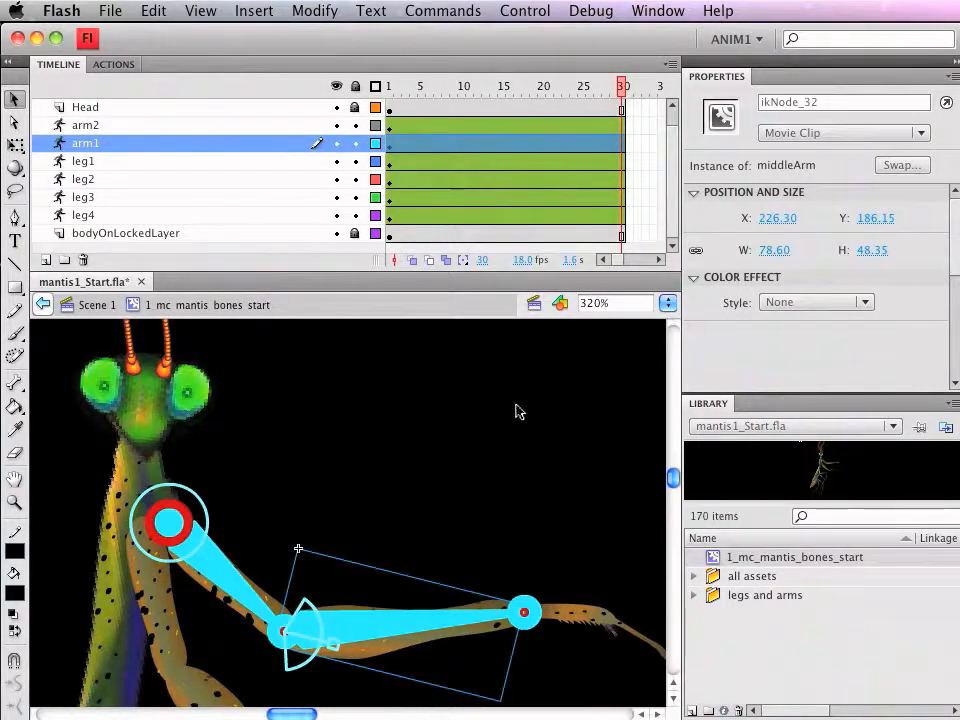
{"action": "left_click", "coordinate": [624, 150]}
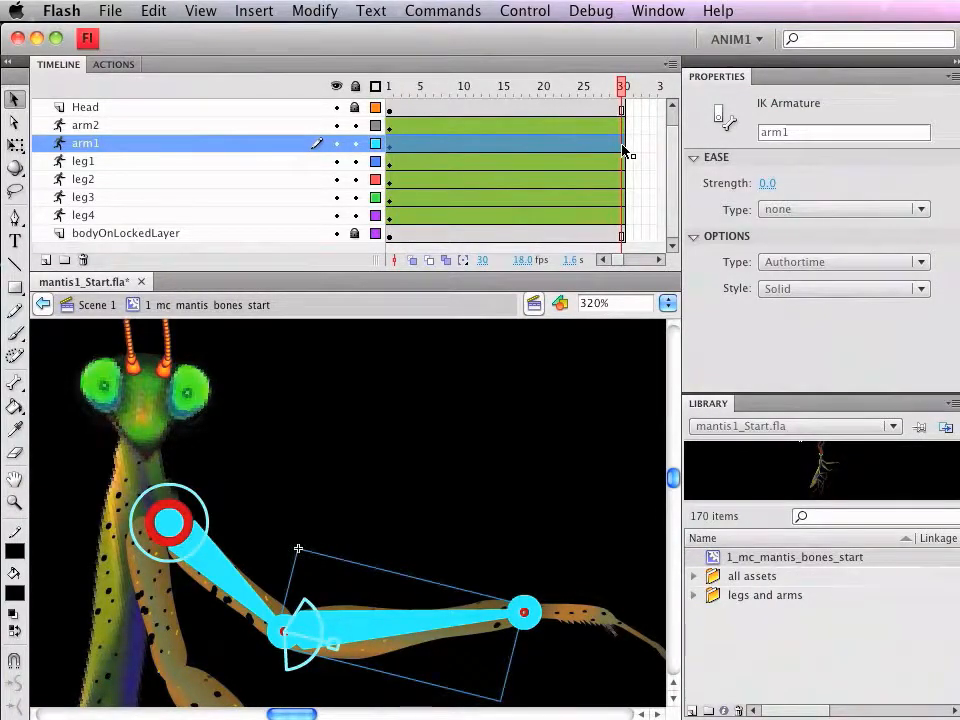
{"action": "right_click", "coordinate": [624, 150]}
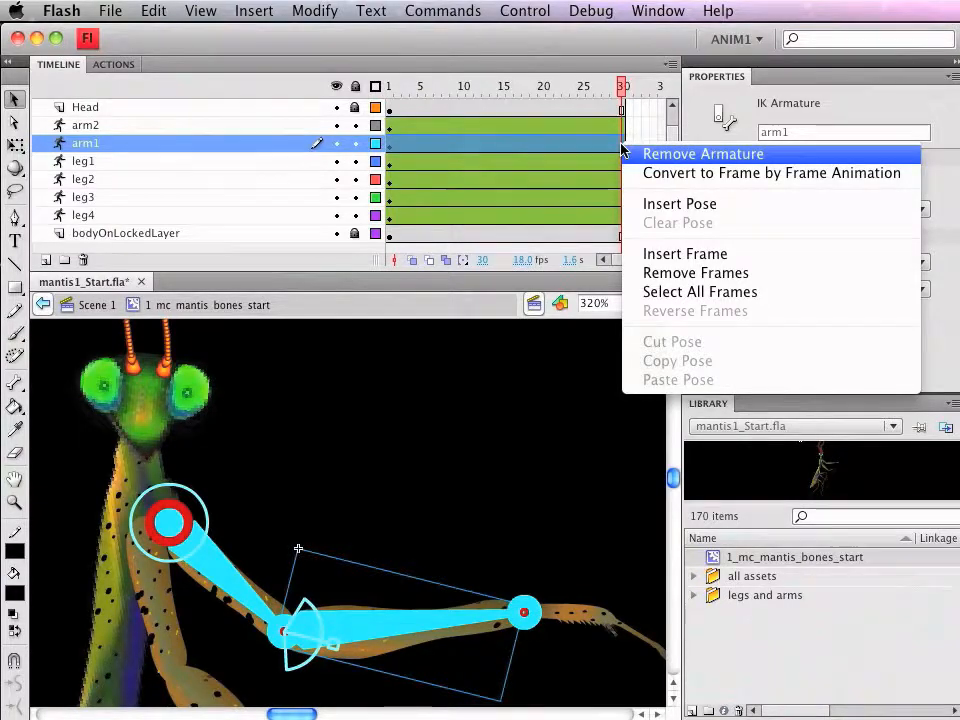
{"action": "left_click", "coordinate": [651, 205]}
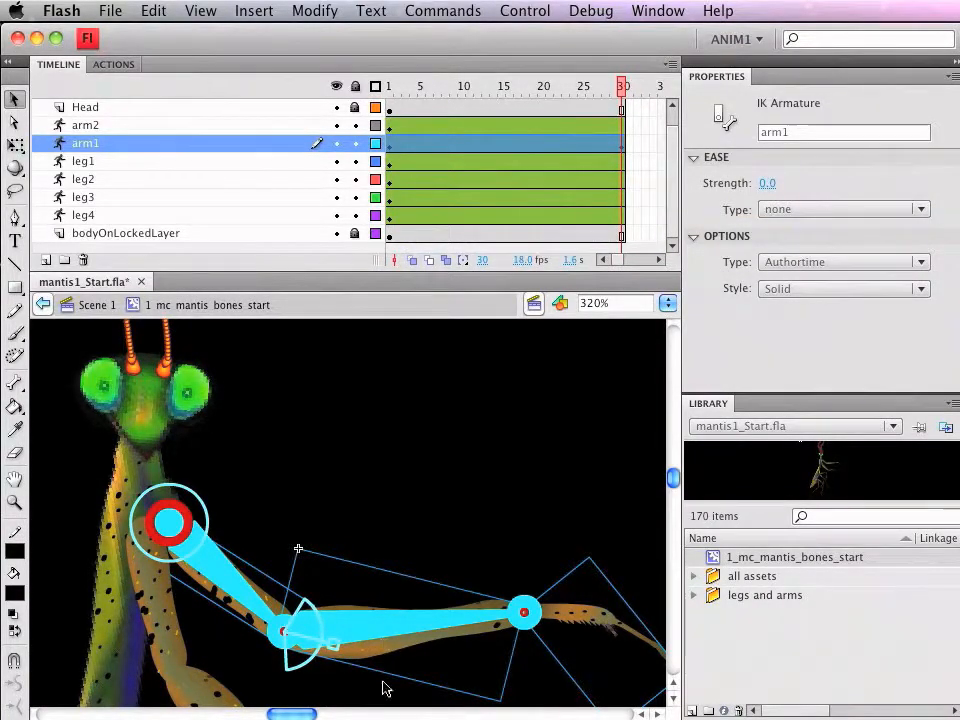
{"action": "left_click_drag", "start_coordinate": [583, 623], "coordinate": [491, 427]}
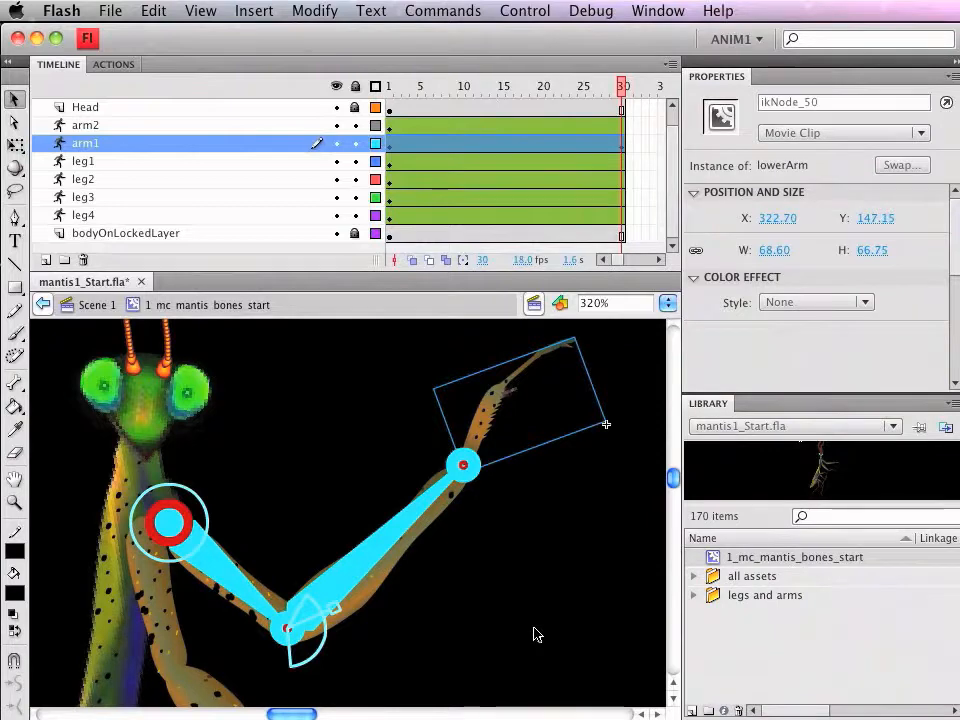
{"action": "key", "text": "ctrl+z"}
Step: Insert a pose at frame 14 of arm1 and raise the arm with the lower segment folded back toward the head
{"action": "left_click", "coordinate": [493, 152]}
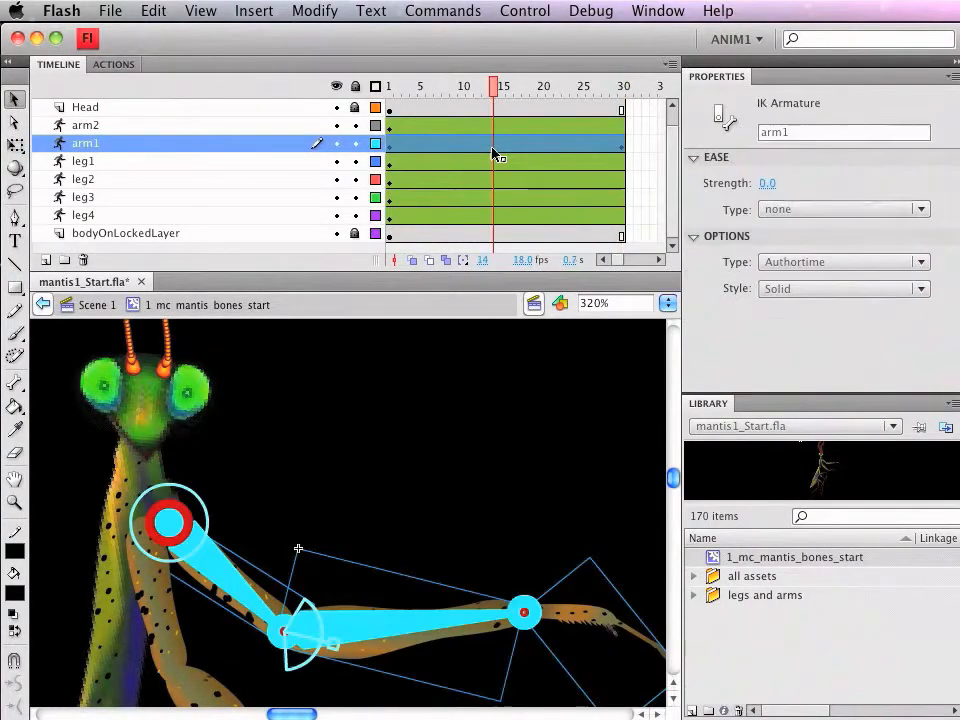
{"action": "right_click", "coordinate": [493, 152]}
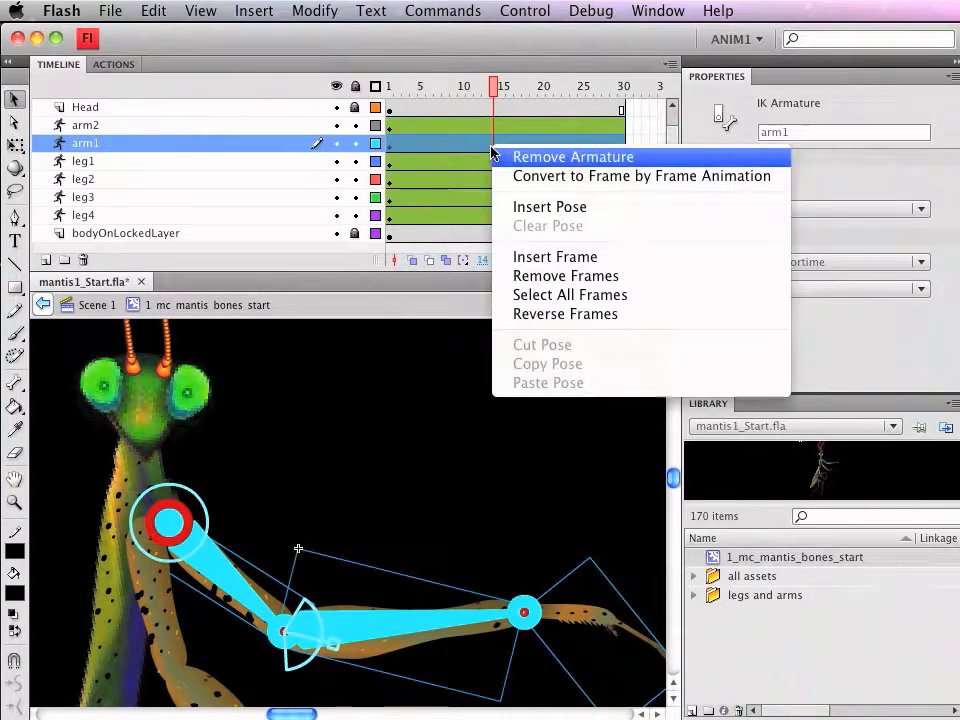
{"action": "left_click", "coordinate": [529, 208]}
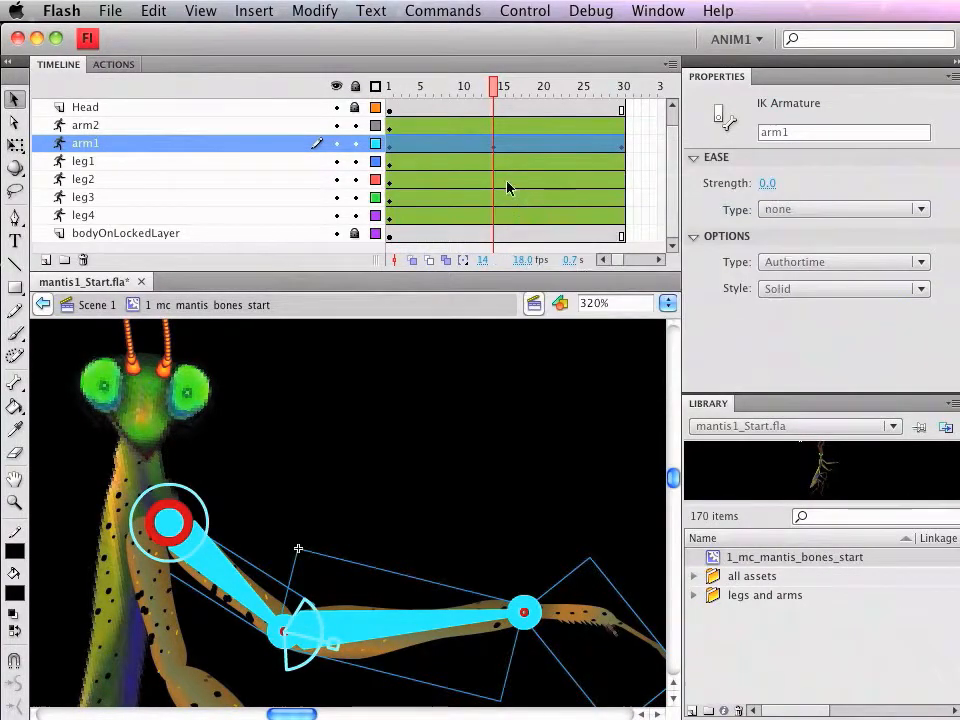
{"action": "left_click_drag", "start_coordinate": [567, 612], "coordinate": [428, 420]}
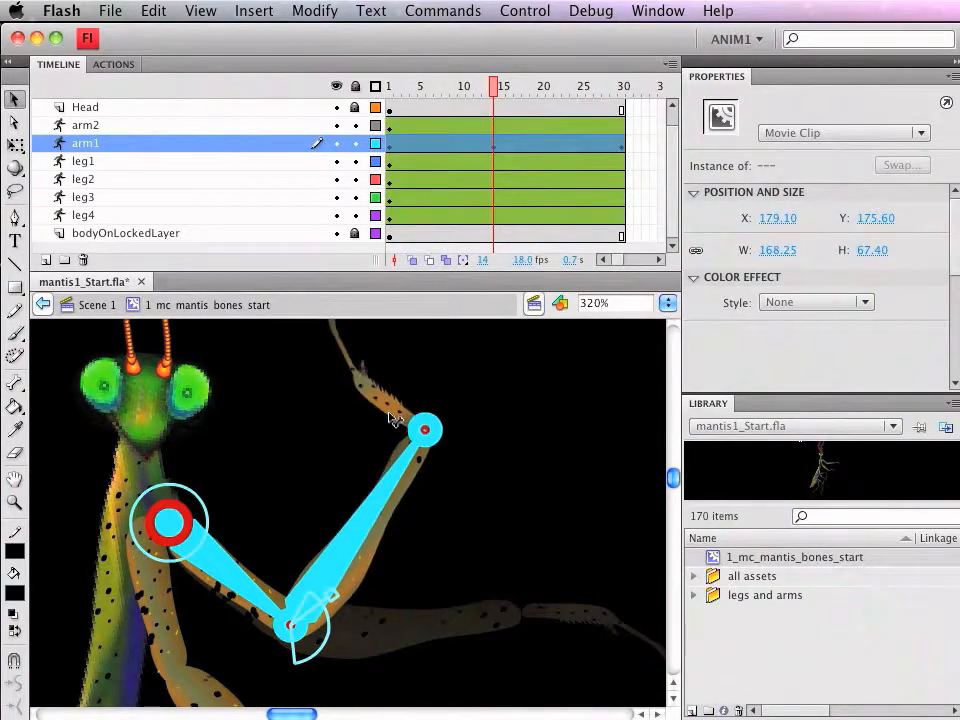
Step: Add a pose at frame 17 of arm1 by swinging the lower arm outward, away from the head
{"action": "left_click", "coordinate": [521, 149]}
{"action": "left_click", "coordinate": [435, 379]}
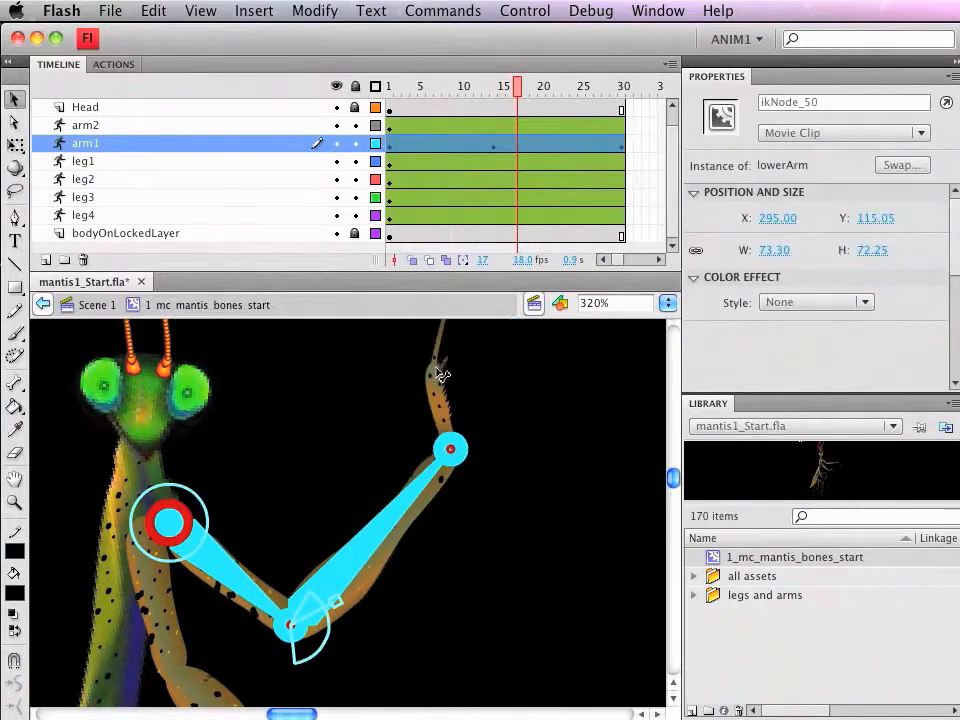
{"action": "left_click_drag", "start_coordinate": [480, 368], "coordinate": [487, 374]}
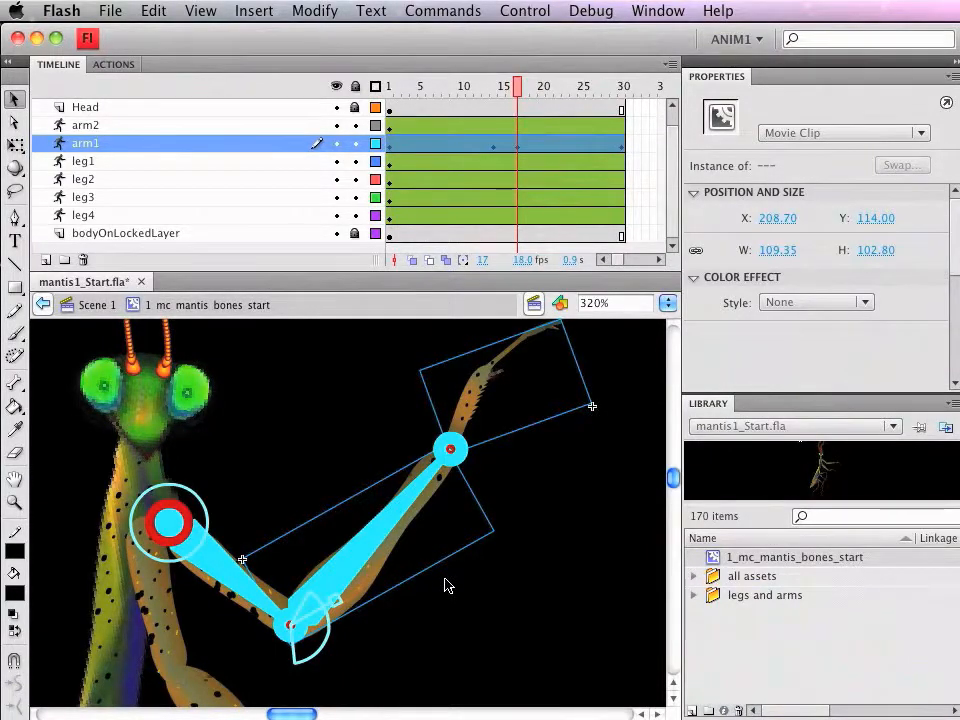
Step: Test the mantis movie clip to watch the arm1 animation, and close the preview
{"action": "key", "text": "super+Return"}
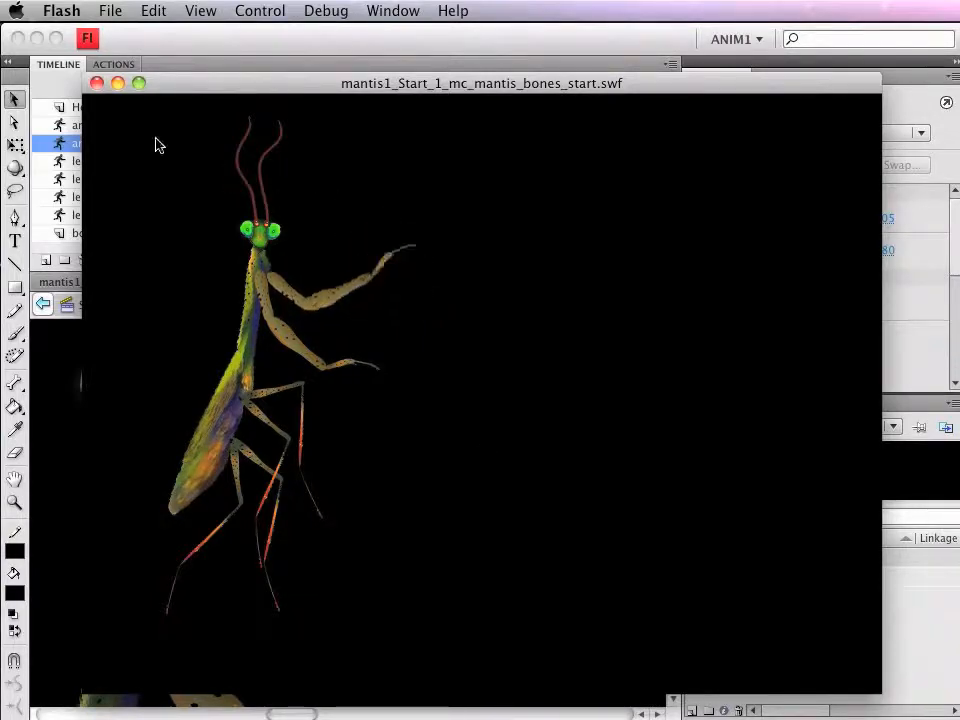
{"action": "left_click", "coordinate": [97, 84]}
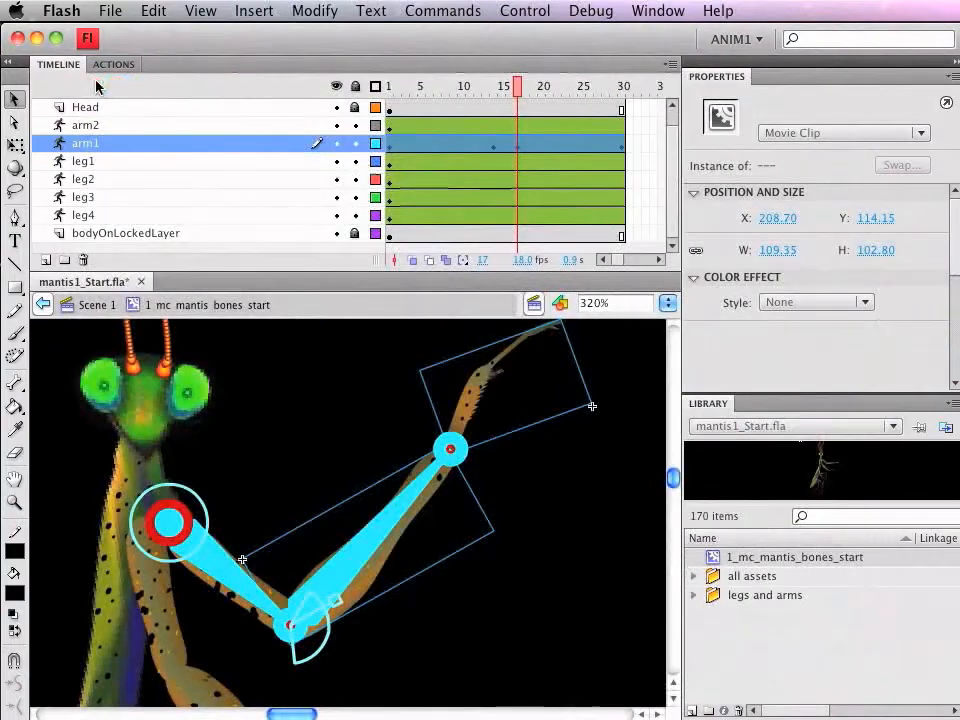
{"action": "left_click_drag", "start_coordinate": [672, 480], "coordinate": [674, 520]}
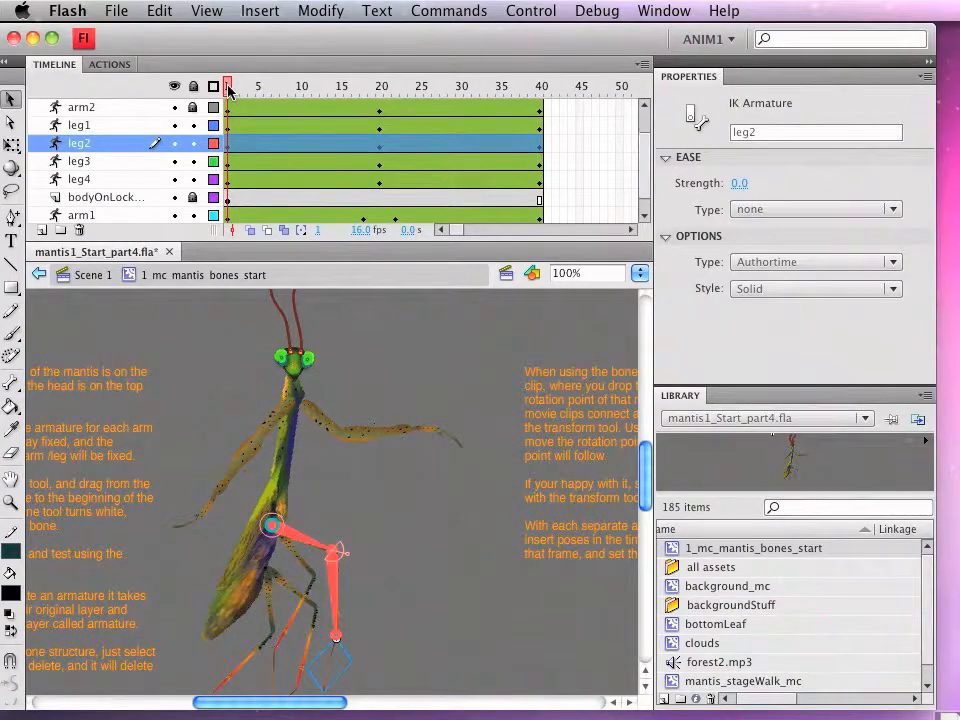
Step: Scrub through the mantis's limb poses and the motion tween inside the MantisWalking symbol to review the walk
{"action": "left_click_drag", "start_coordinate": [229, 90], "coordinate": [228, 118]}
{"action": "scroll", "coordinate": [781, 645], "scroll_direction": "down", "scroll_amount": 1}
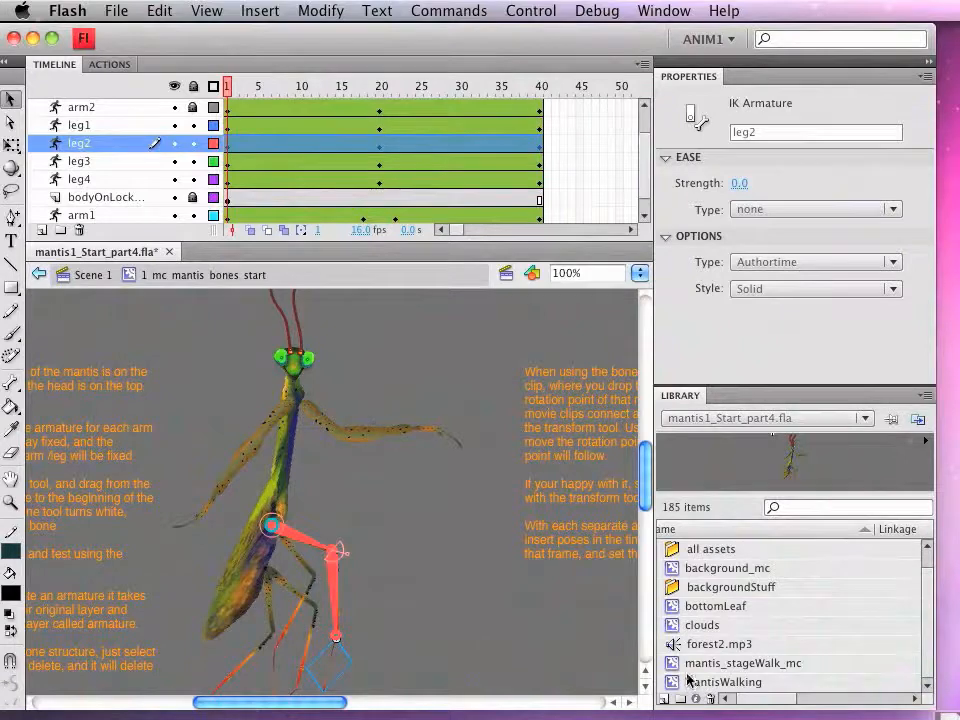
{"action": "double_click", "coordinate": [672, 683]}
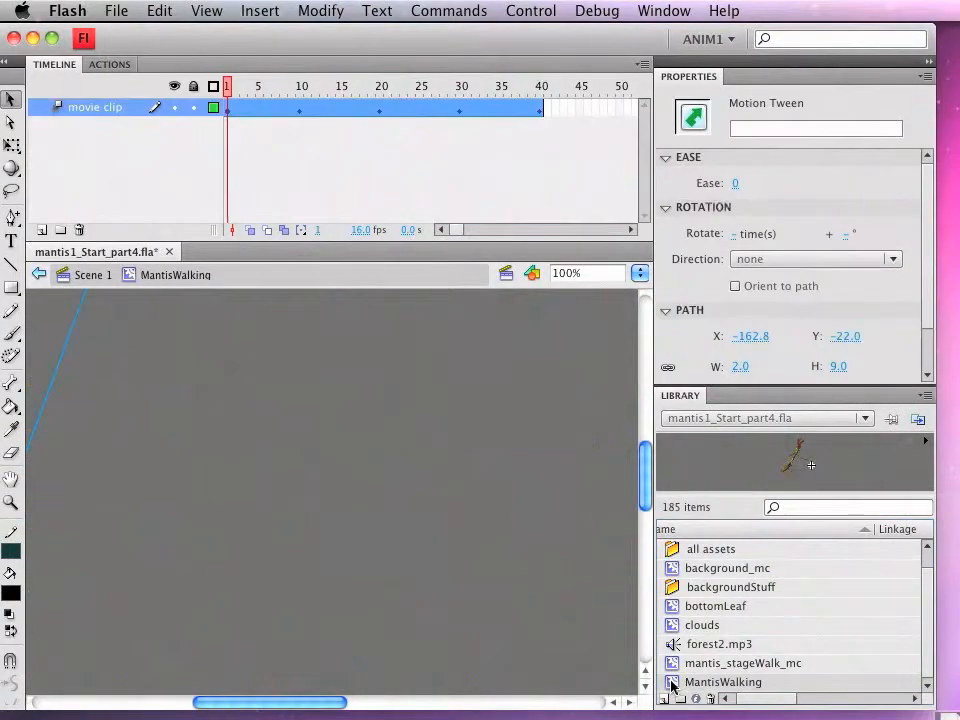
{"action": "left_click_drag", "start_coordinate": [321, 702], "coordinate": [236, 702]}
{"action": "scroll", "coordinate": [343, 591], "scroll_direction": "up", "scroll_amount": 5}
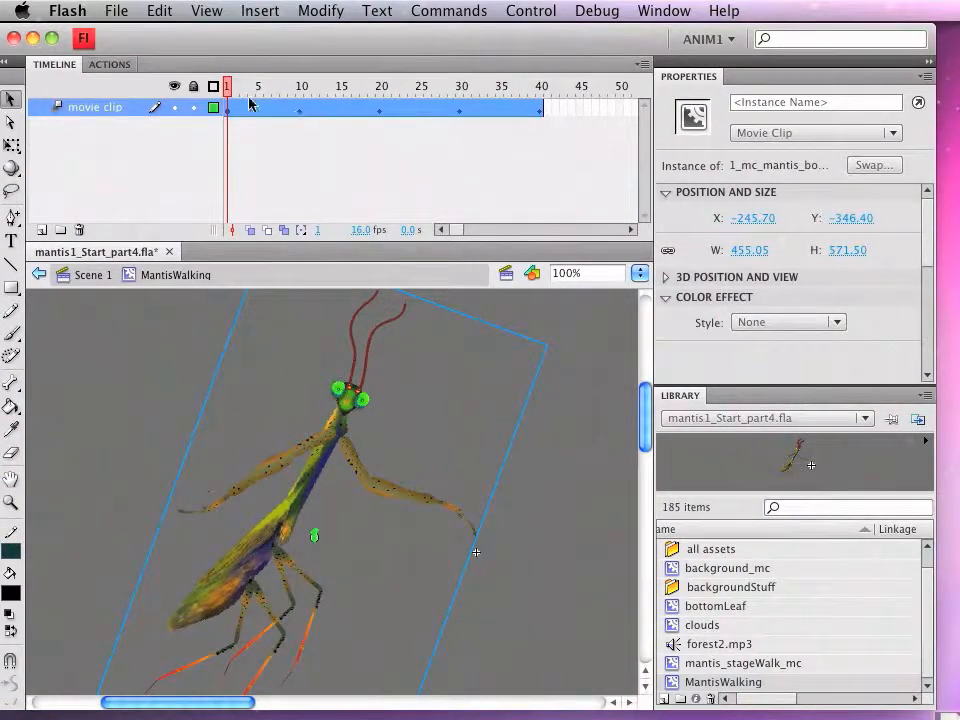
{"action": "left_click_drag", "start_coordinate": [228, 88], "coordinate": [200, 92]}
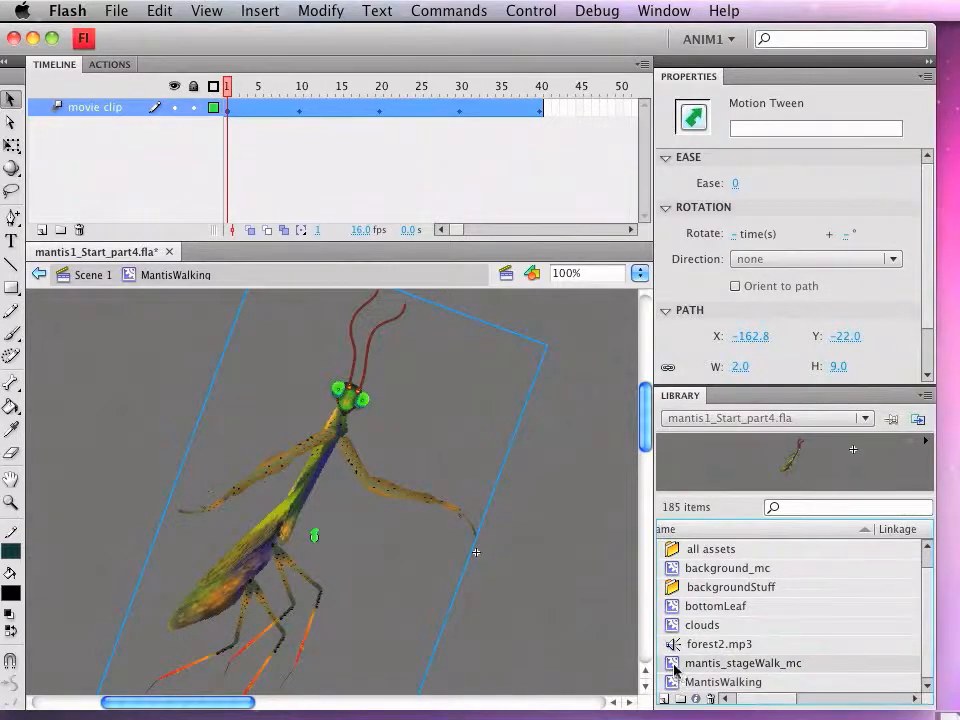
Step: Open the mantis_stageWalk_mc symbol and scrub its motion tween to review the mantis moving along its path
{"action": "double_click", "coordinate": [674, 664]}
{"action": "left_click_drag", "start_coordinate": [259, 706], "coordinate": [192, 704]}
{"action": "scroll", "coordinate": [270, 585], "scroll_direction": "down", "scroll_amount": 5}
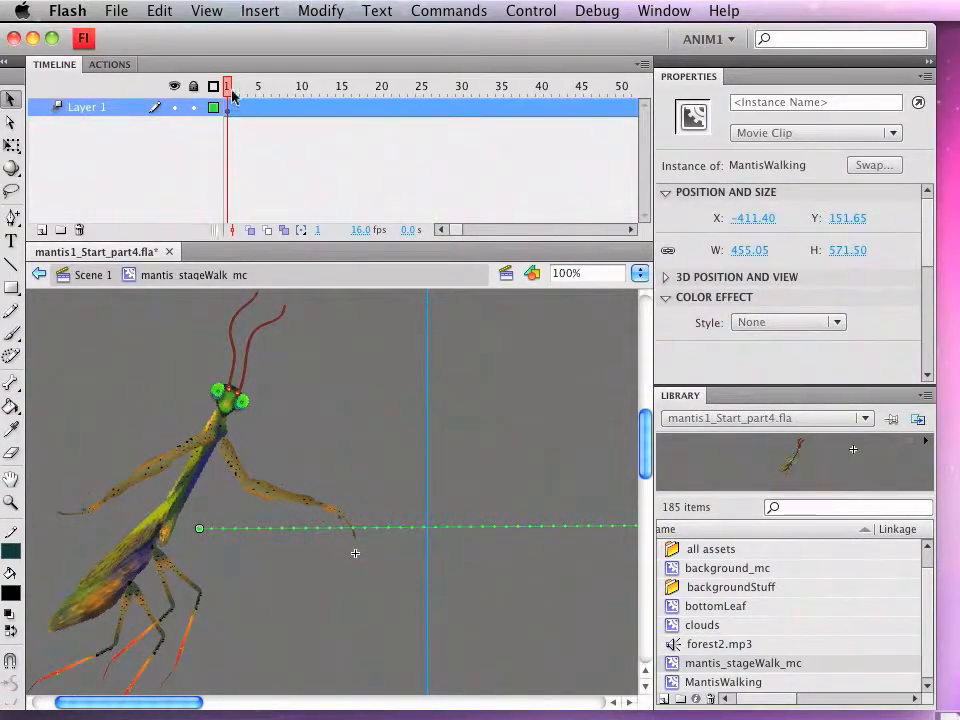
{"action": "left_click_drag", "start_coordinate": [229, 91], "coordinate": [197, 92]}
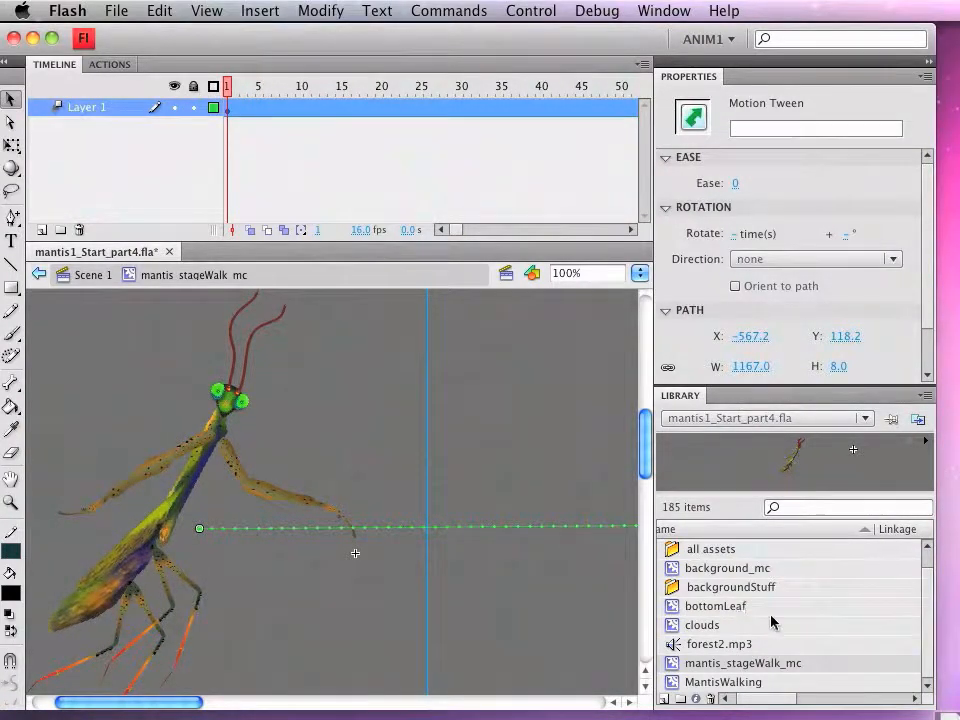
Step: Open the background_mc symbol for editing and look over its leaf and sky artwork
{"action": "scroll", "coordinate": [771, 622], "scroll_direction": "up", "scroll_amount": 1}
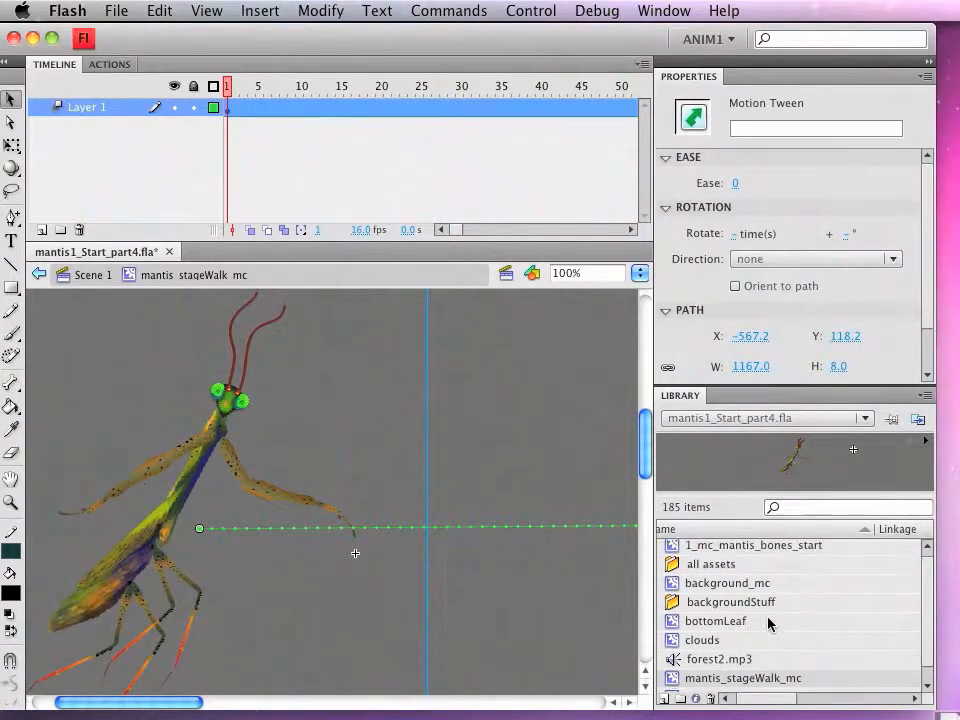
{"action": "double_click", "coordinate": [672, 587]}
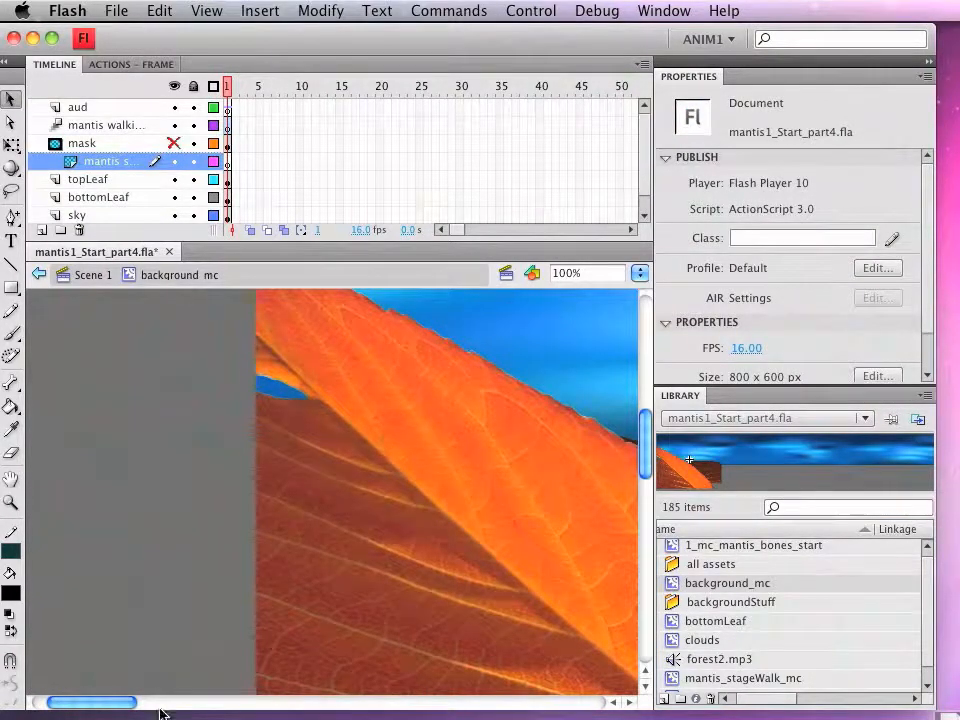
{"action": "left_click_drag", "start_coordinate": [110, 703], "coordinate": [141, 708]}
{"action": "scroll", "coordinate": [240, 548], "scroll_direction": "down", "scroll_amount": 3}
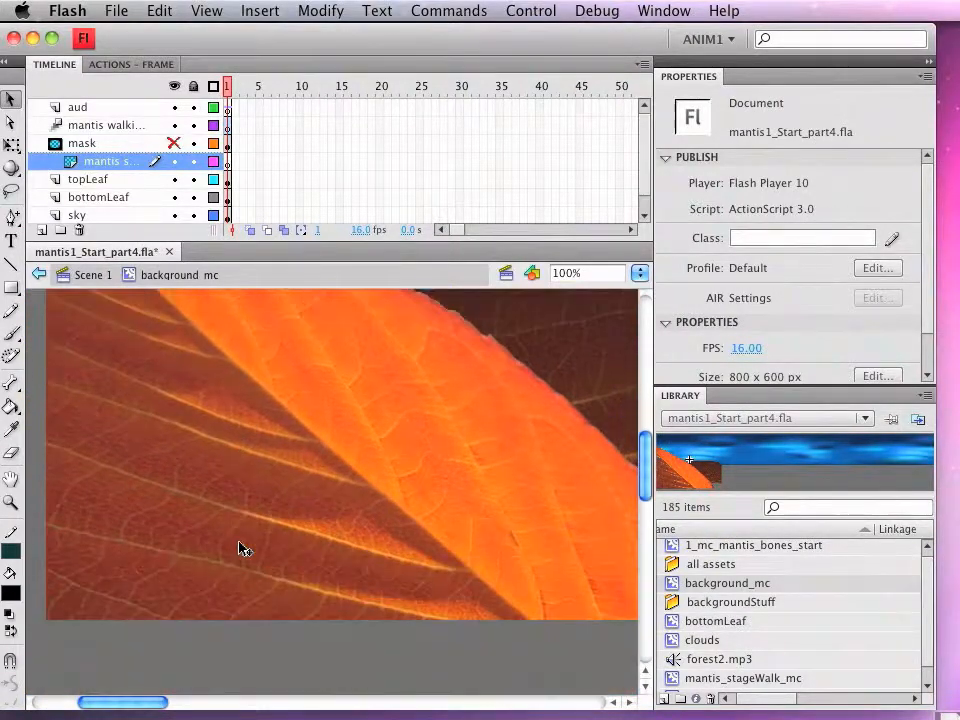
{"action": "scroll", "coordinate": [240, 548], "scroll_direction": "up", "scroll_amount": 8}
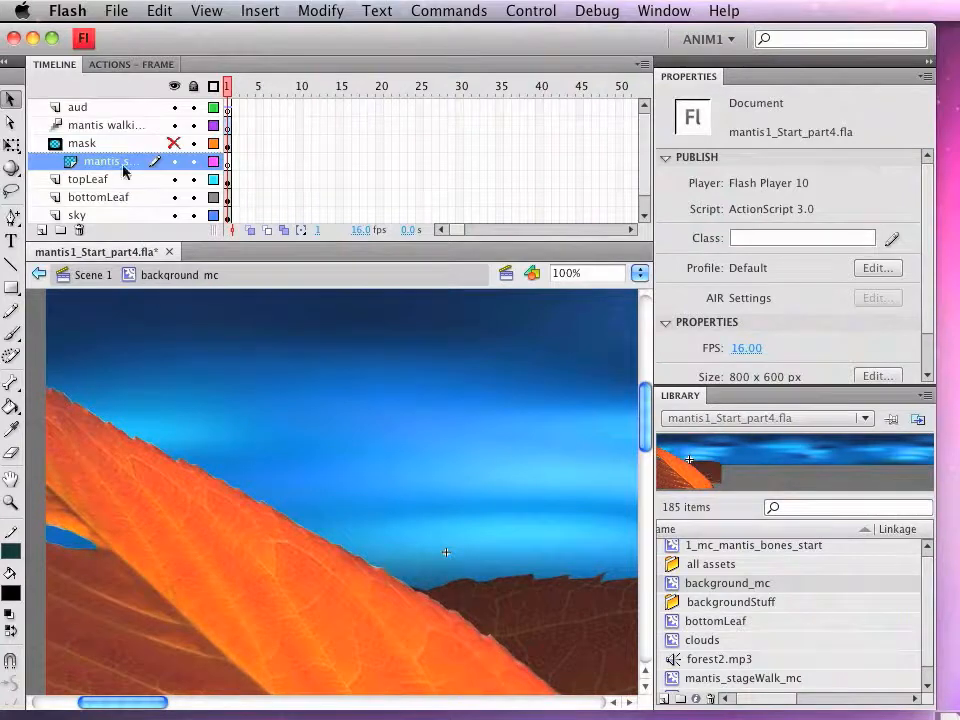
Step: Place an instance of mantis_stageWalk_mc on the mantis walking layer, beside the left edge of the leaves at about X -37, Y 89
{"action": "left_click", "coordinate": [122, 127]}
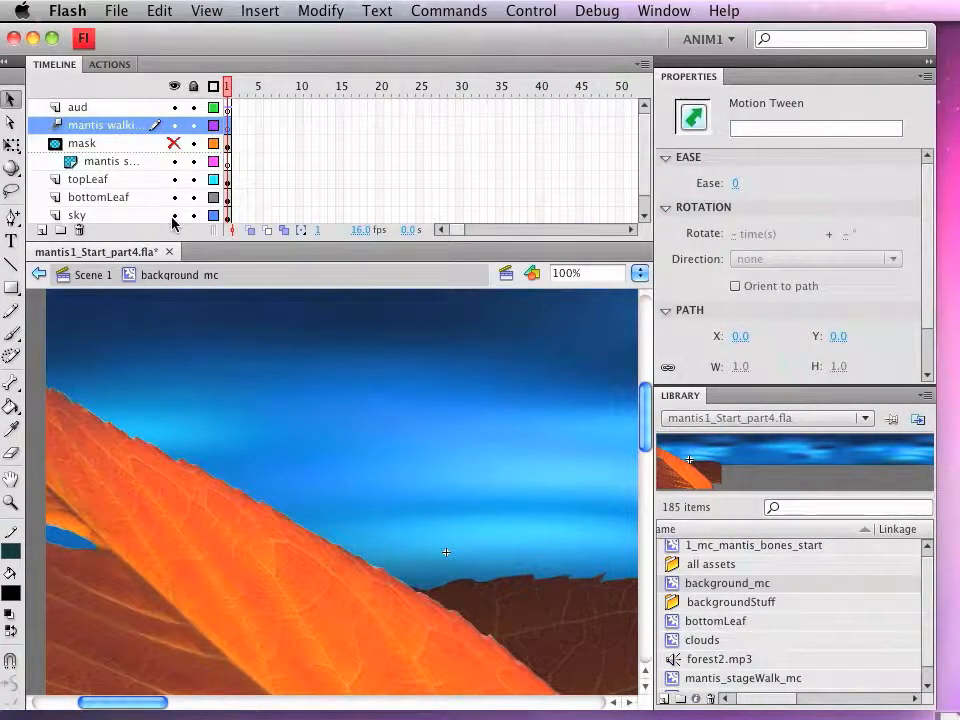
{"action": "key", "text": "super+minus"}
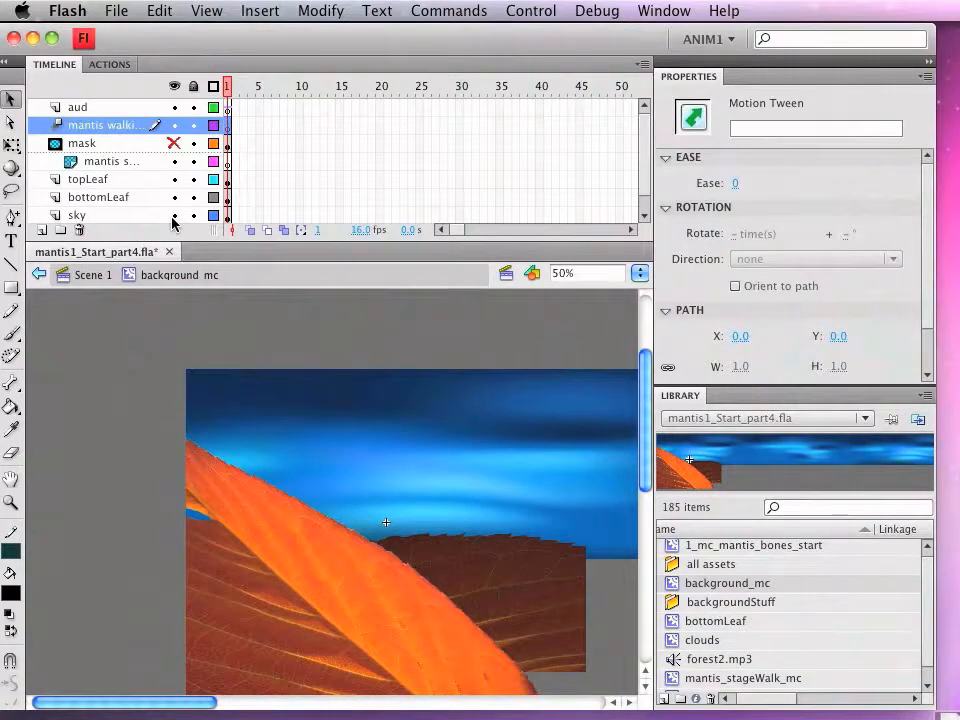
{"action": "left_click_drag", "start_coordinate": [334, 508], "coordinate": [300, 438]}
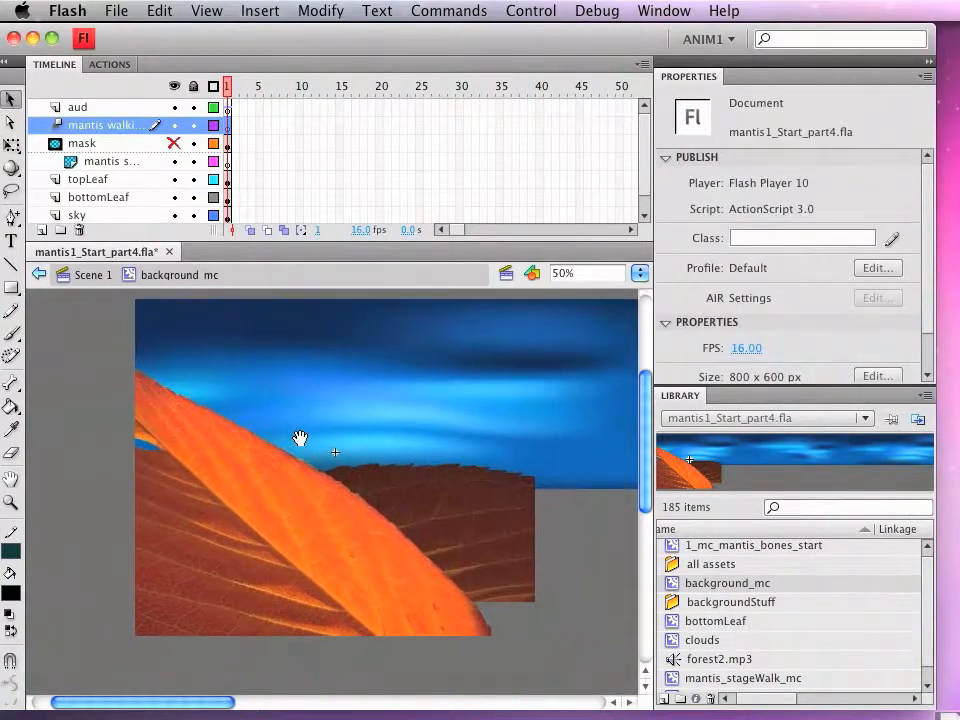
{"action": "scroll", "coordinate": [880, 628], "scroll_direction": "down", "scroll_amount": 1}
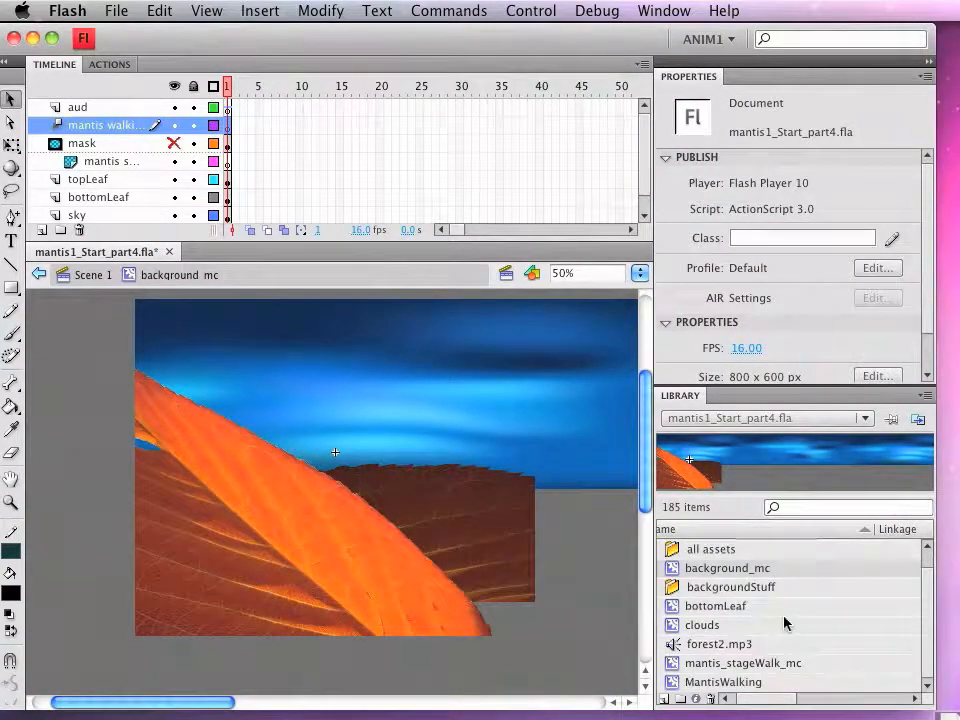
{"action": "left_click", "coordinate": [673, 664]}
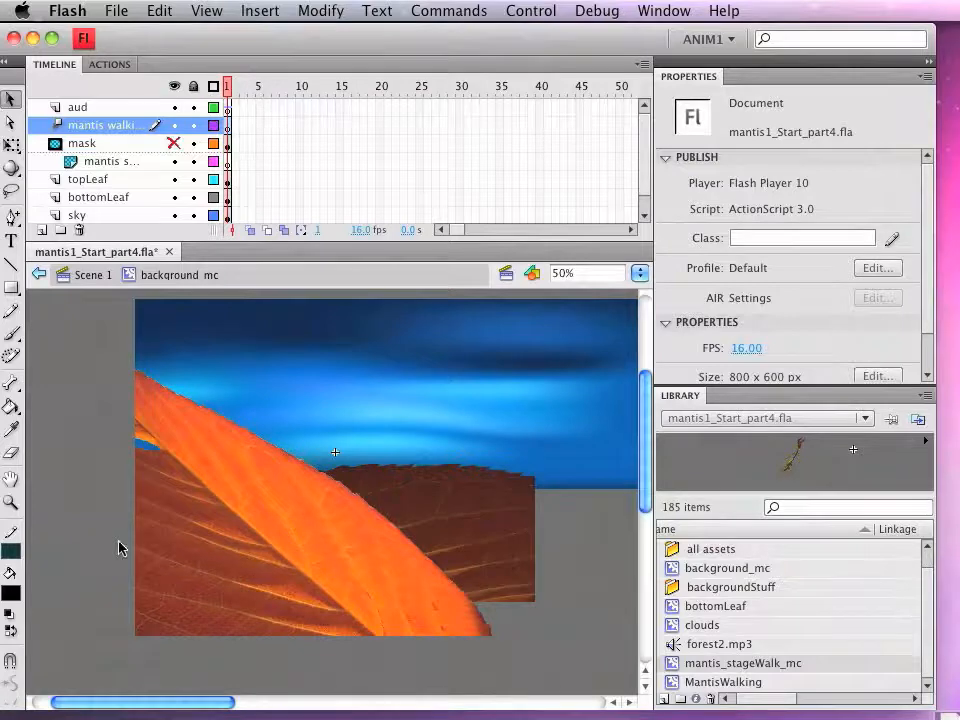
{"action": "left_click_drag", "start_coordinate": [118, 548], "coordinate": [150, 549]}
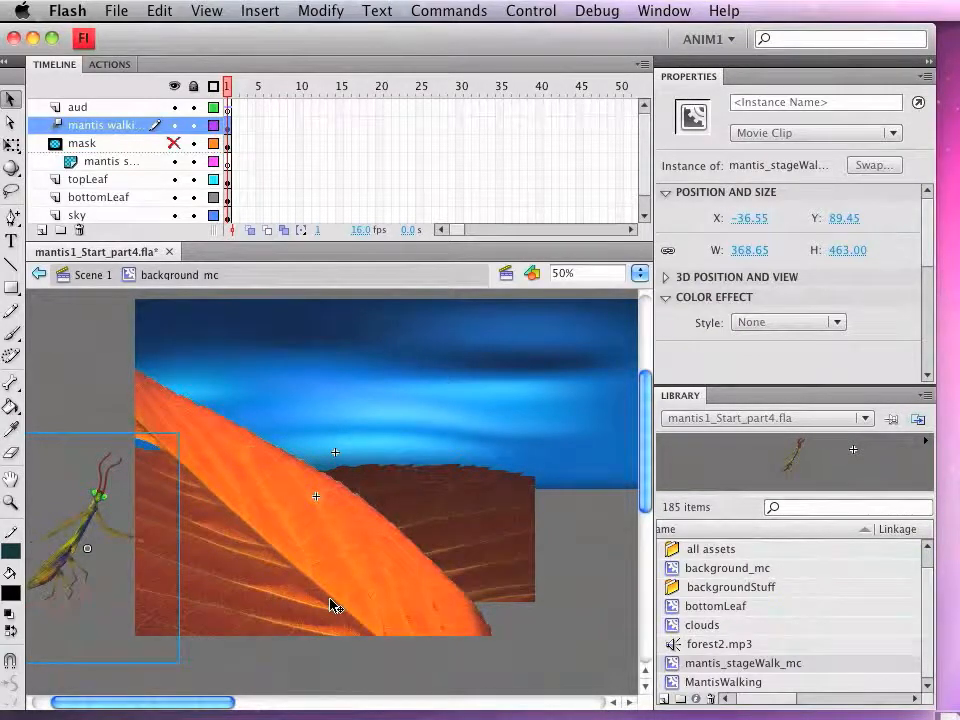
Step: Test the movie to check what the main scene plays, and close the preview
{"action": "key", "text": "super+Return"}
{"action": "left_click_drag", "start_coordinate": [747, 236], "coordinate": [848, 279]}
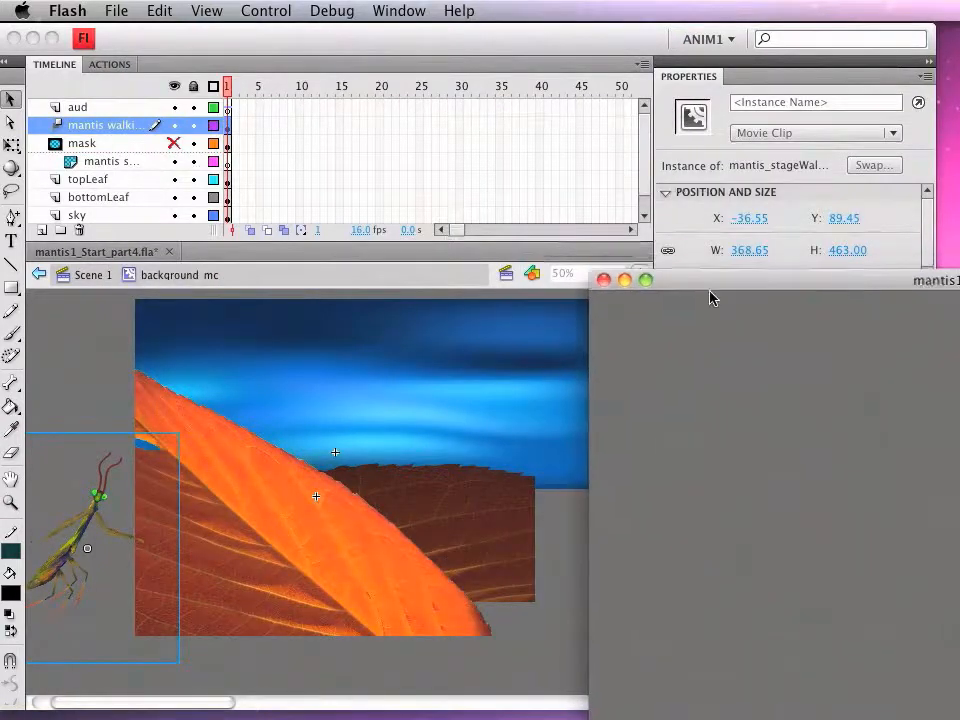
{"action": "left_click", "coordinate": [604, 280]}
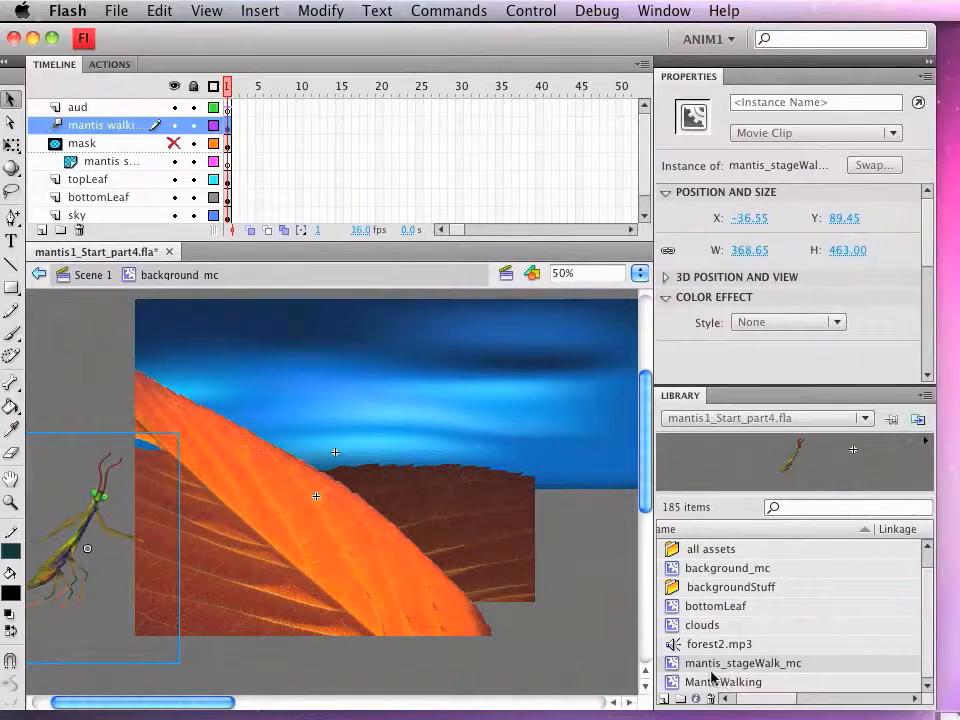
Step: Place an instance of background_mc on Layer 4 of Scene 1, aligned to the stage's upper-left corner at about X 396, Y 306
{"action": "left_click", "coordinate": [88, 275]}
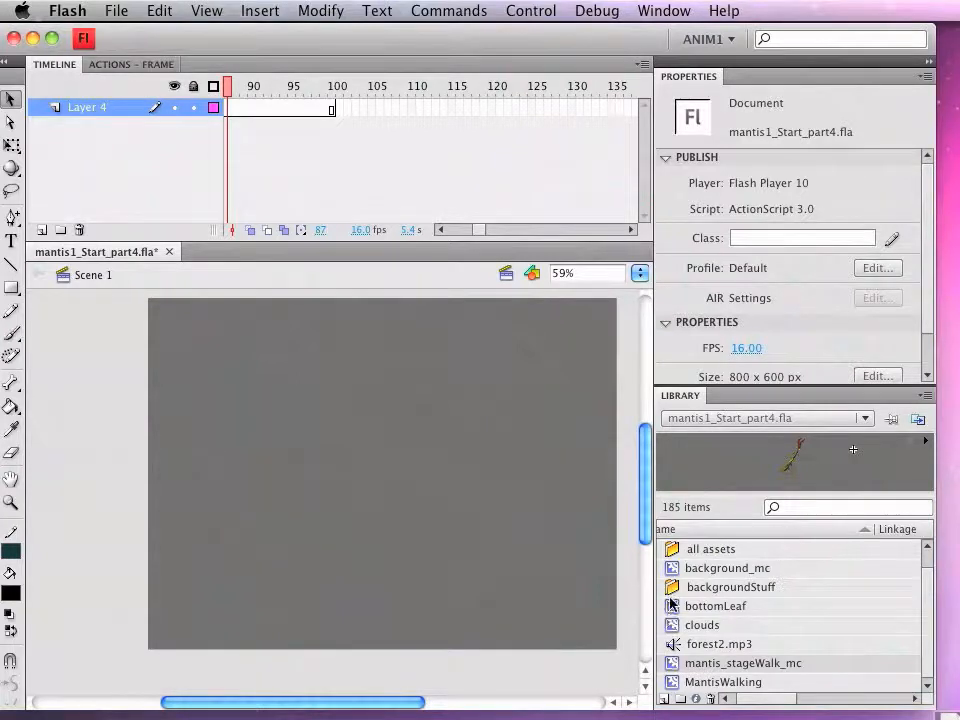
{"action": "left_click", "coordinate": [673, 567]}
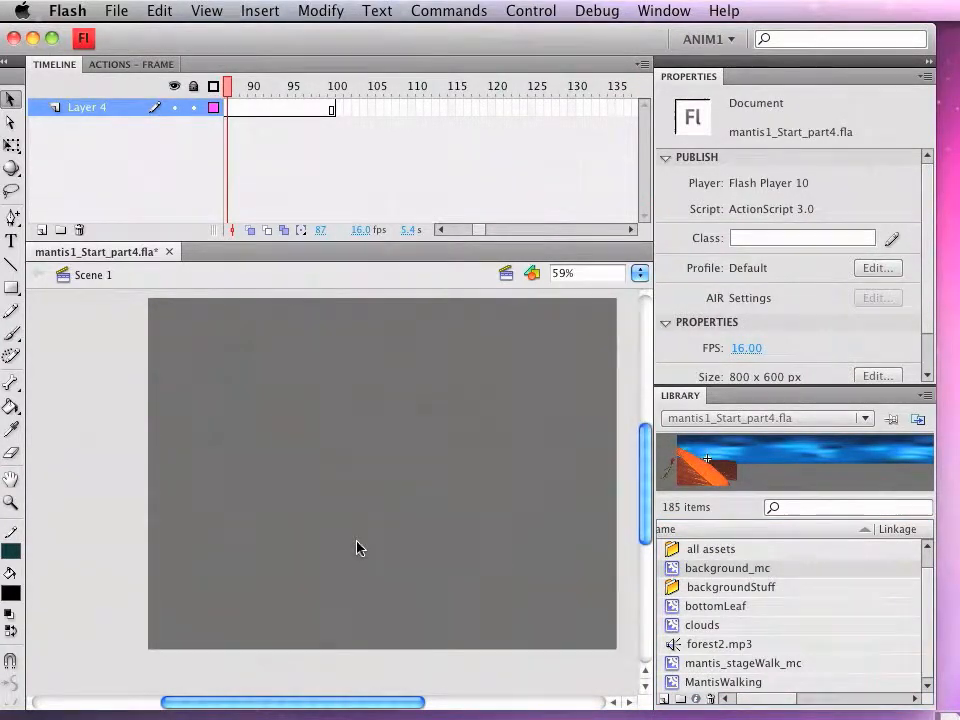
{"action": "left_click_drag", "start_coordinate": [358, 542], "coordinate": [382, 543]}
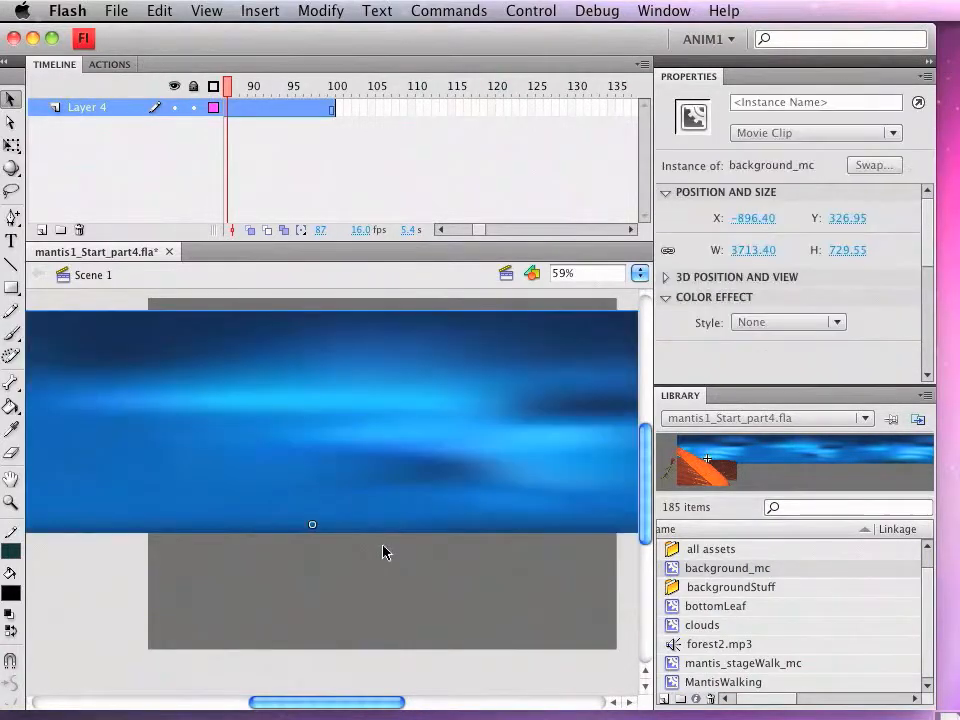
{"action": "left_click_drag", "start_coordinate": [91, 375], "coordinate": [529, 430]}
{"action": "left_click_drag", "start_coordinate": [156, 466], "coordinate": [470, 421]}
{"action": "left_click_drag", "start_coordinate": [262, 414], "coordinate": [272, 400]}
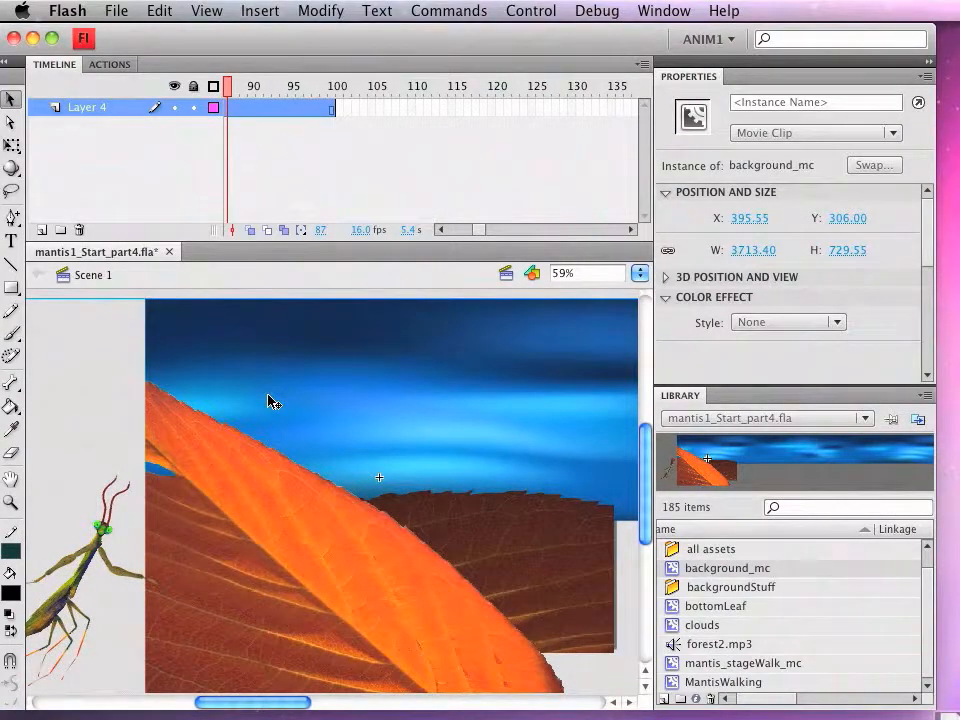
Step: Test the movie with the background in place to review the mantis walking over the leaves, and close the preview
{"action": "key", "text": "super+Return"}
{"action": "left_click_drag", "start_coordinate": [725, 281], "coordinate": [302, 60]}
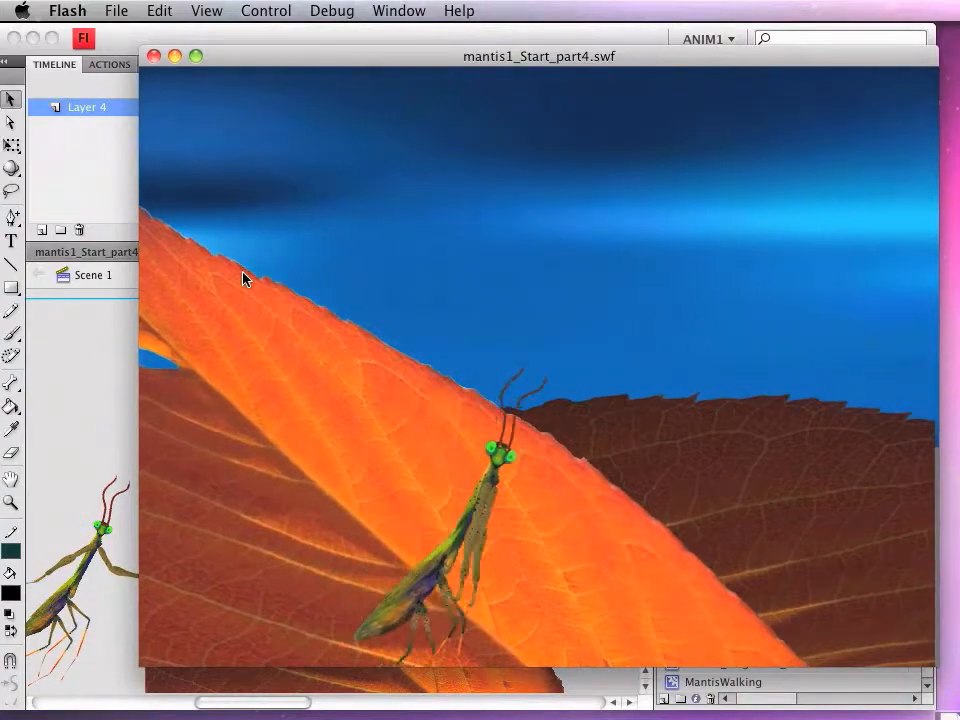
{"action": "left_click", "coordinate": [154, 56]}
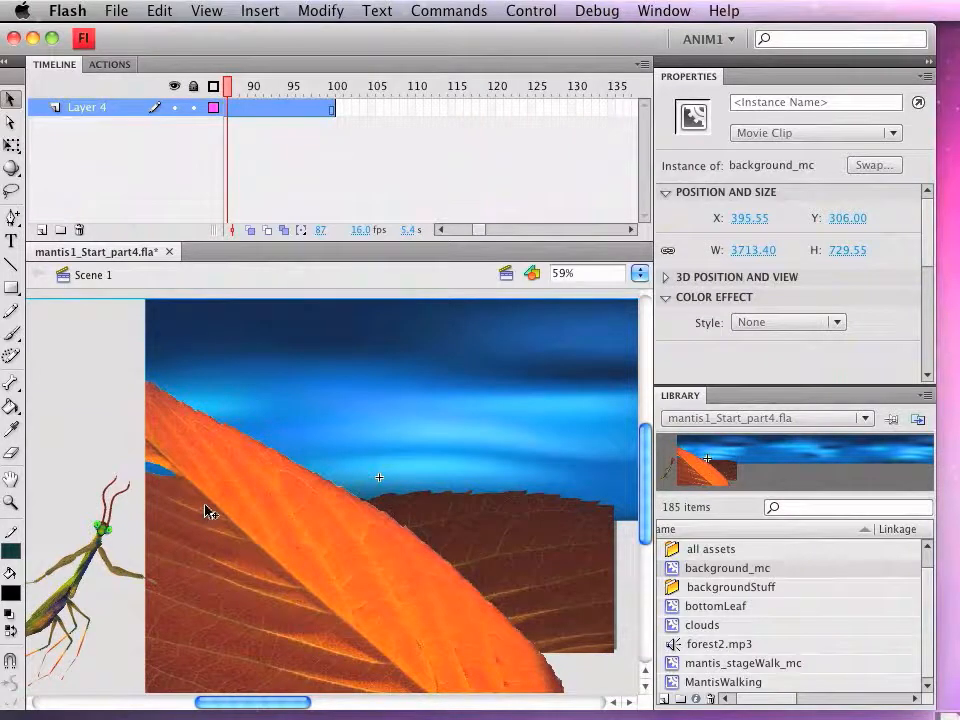
Step: Inside the background_mc symbol, move the walking mantis instance up and left to about X -67, Y 63
{"action": "left_click_drag", "start_coordinate": [80, 575], "coordinate": [82, 568]}
{"action": "key", "text": "super+z"}
{"action": "double_click", "coordinate": [675, 569]}
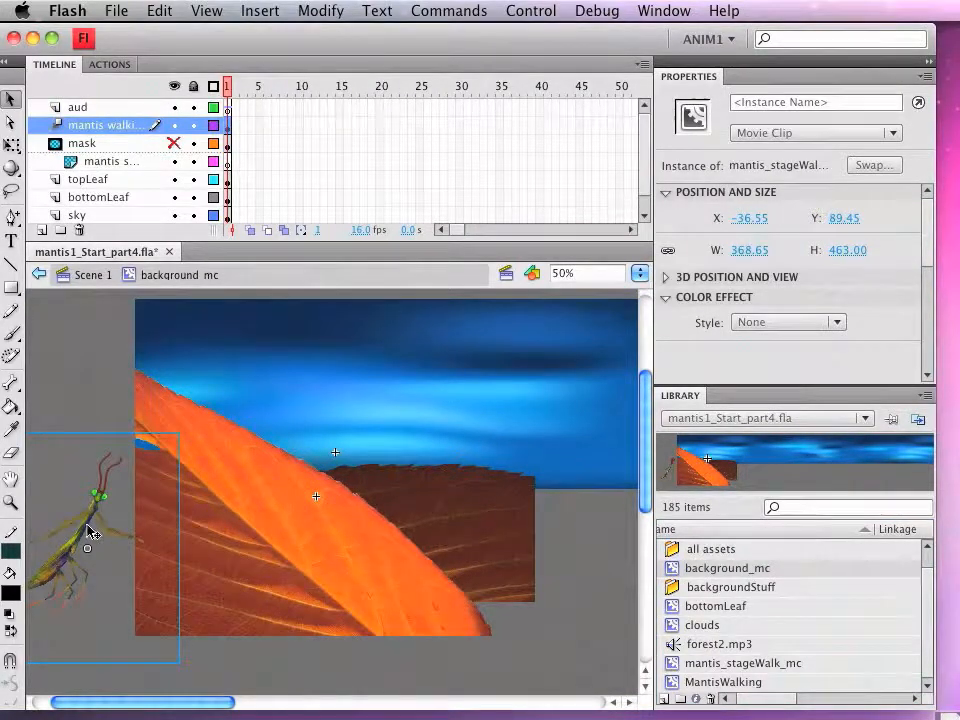
{"action": "mouse_move", "coordinate": [87, 521]}
{"action": "left_mouse_down"}
{"action": "mouse_move", "coordinate": [89, 509]}
{"action": "mouse_move", "coordinate": [75, 514]}
{"action": "left_mouse_up"}
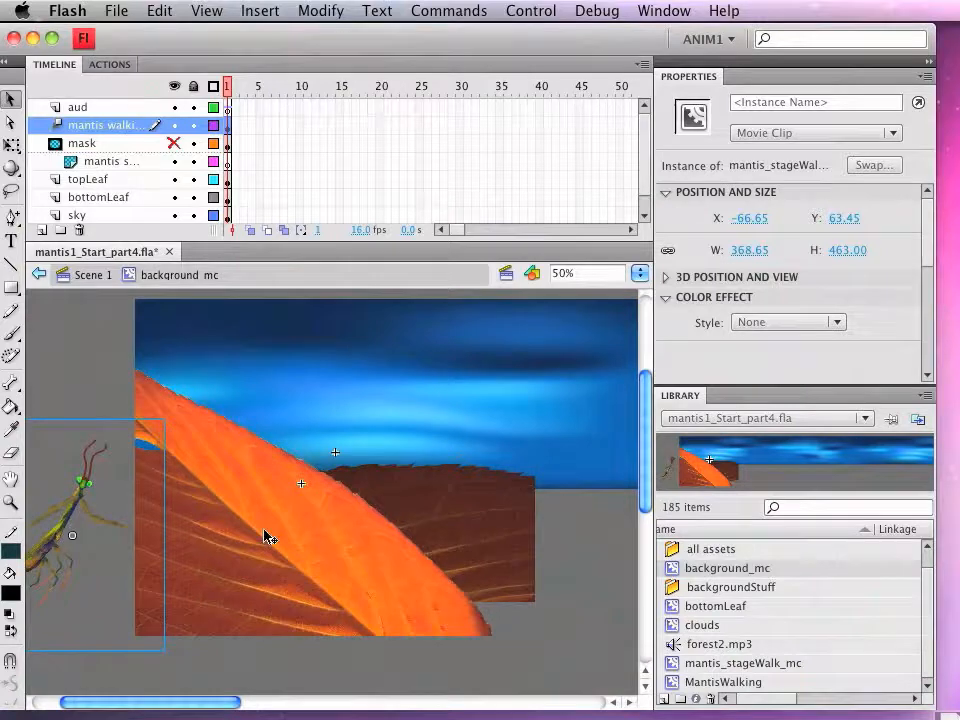
Step: Copy the mantis instance from the mantis walking layer and paste it in place on the masked mantis layer beneath the mask
{"action": "left_click", "coordinate": [107, 162]}
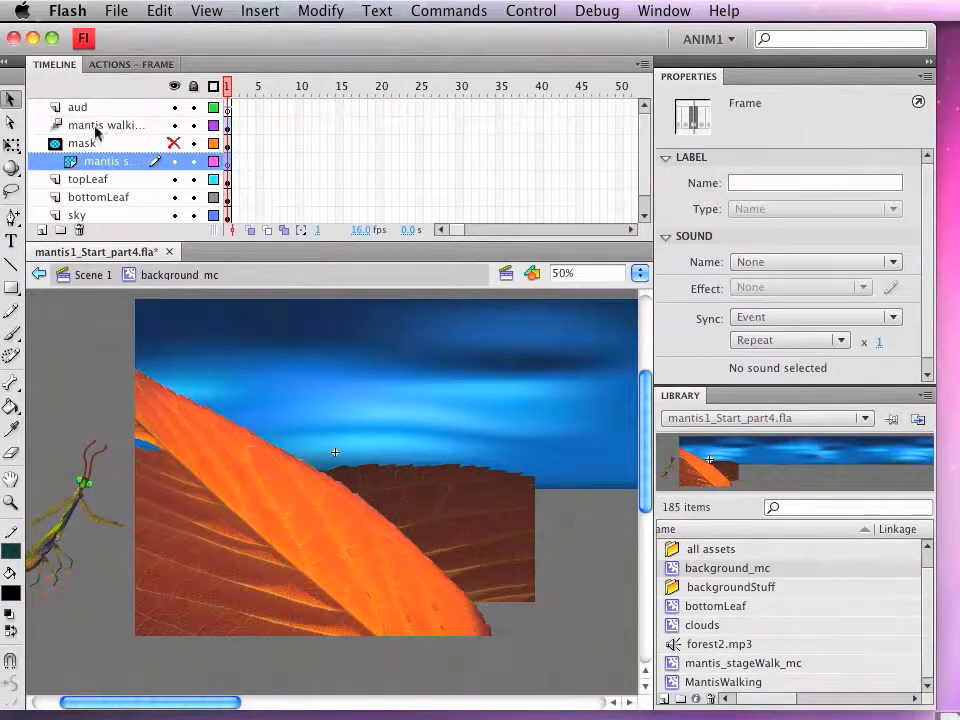
{"action": "left_click", "coordinate": [97, 126]}
{"action": "left_click", "coordinate": [95, 450]}
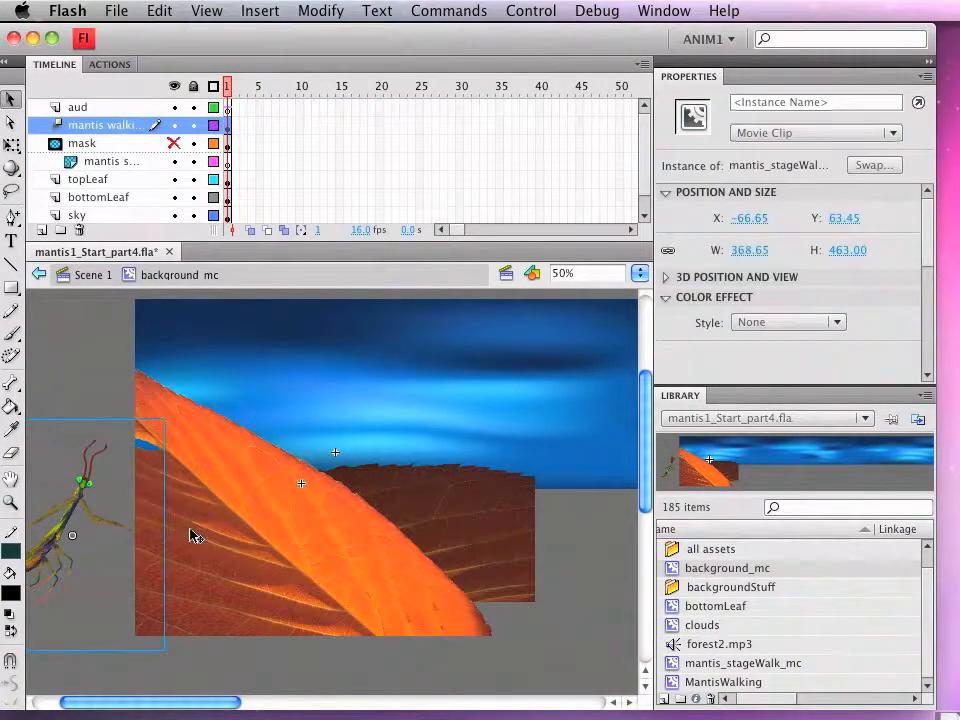
{"action": "key", "text": "super+c"}
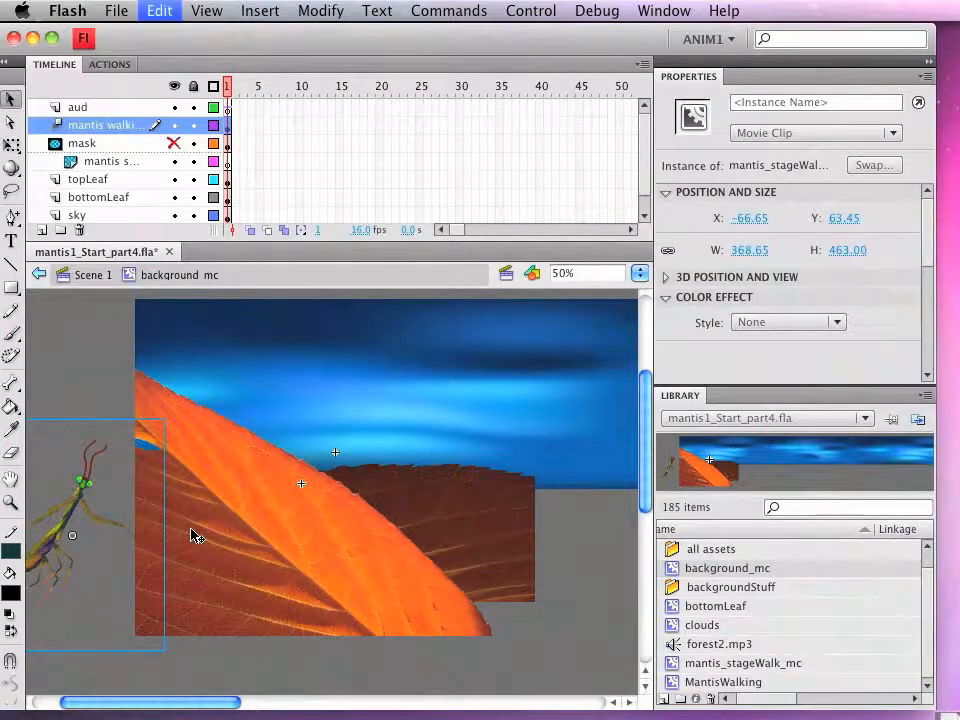
{"action": "left_click", "coordinate": [120, 162]}
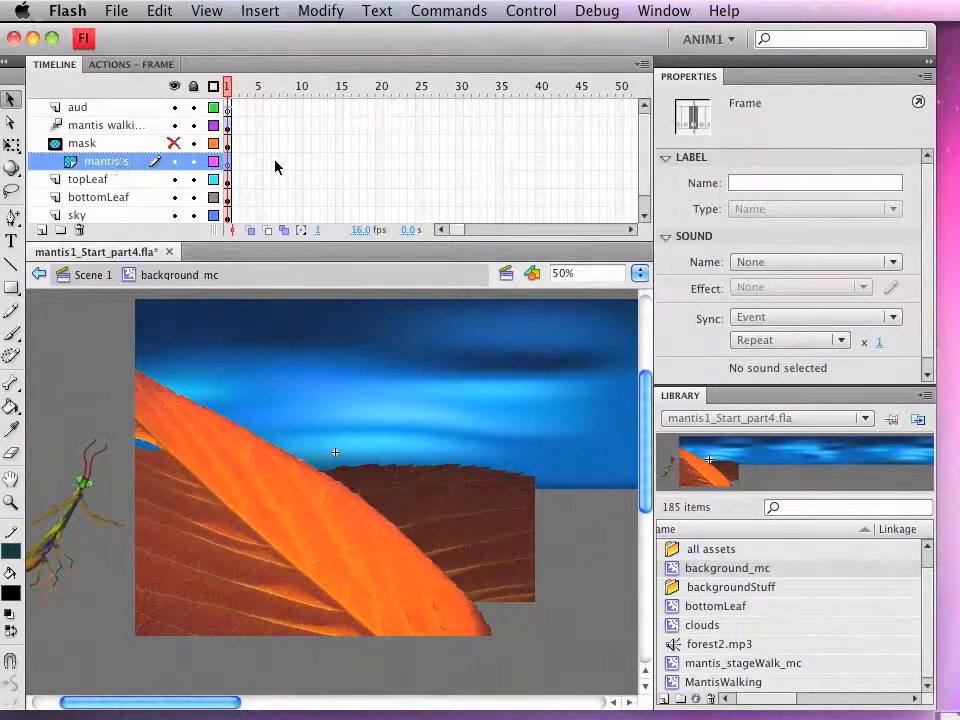
{"action": "left_click", "coordinate": [157, 13]}
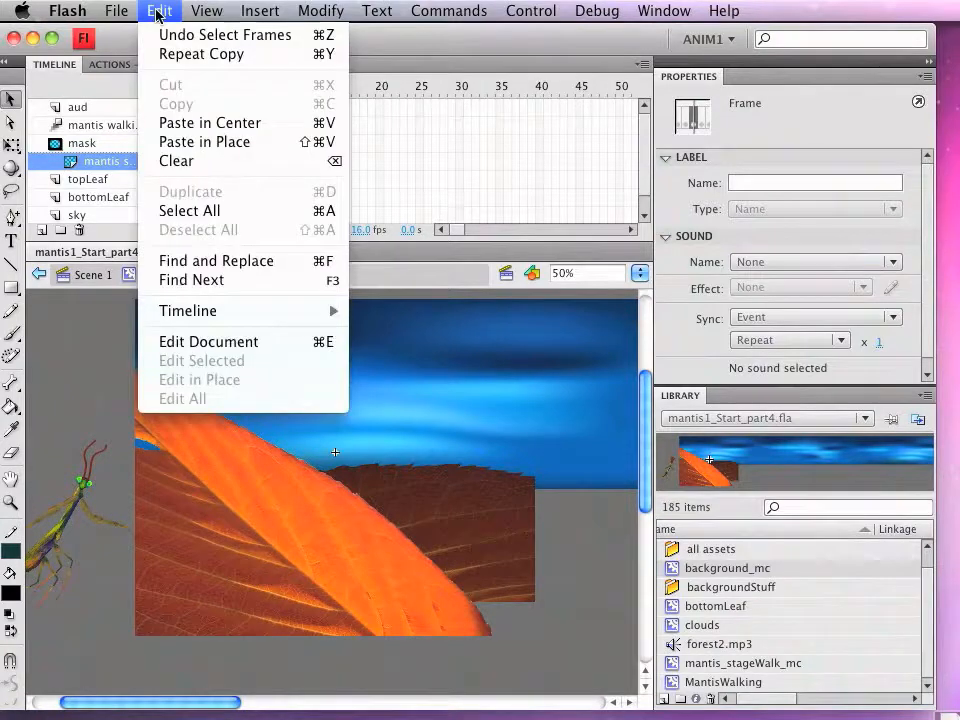
{"action": "left_click", "coordinate": [216, 146]}
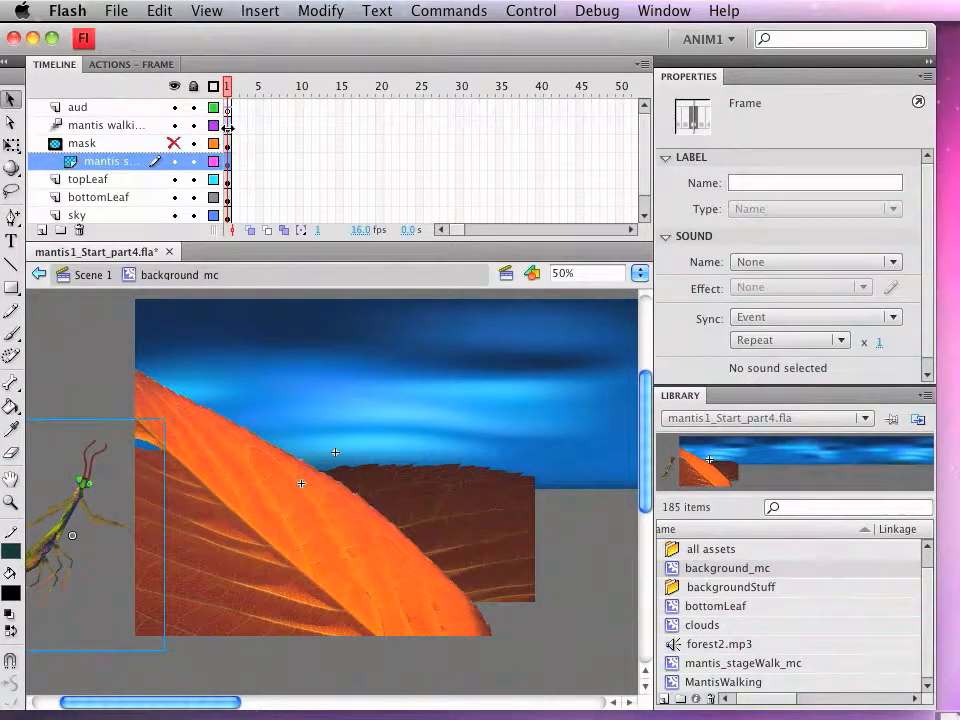
Step: Hide the mantis walking layer and lock every layer except the masked mantis layer
{"action": "left_click", "coordinate": [136, 553]}
{"action": "left_click_drag", "start_coordinate": [136, 553], "coordinate": [200, 558]}
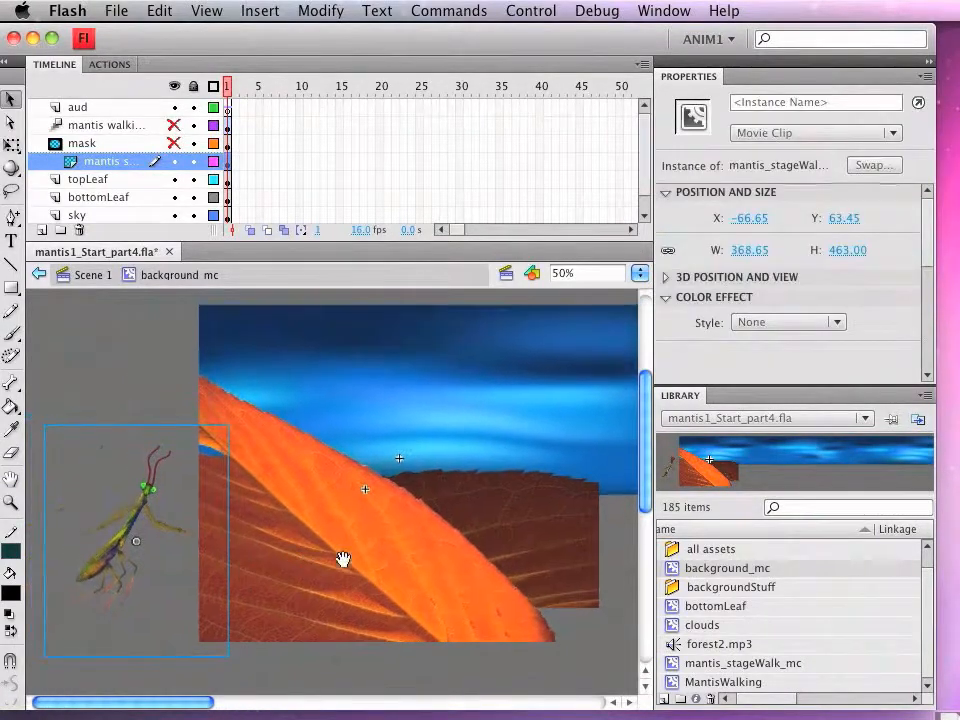
{"action": "right_click", "coordinate": [93, 163]}
{"action": "left_click", "coordinate": [150, 192]}
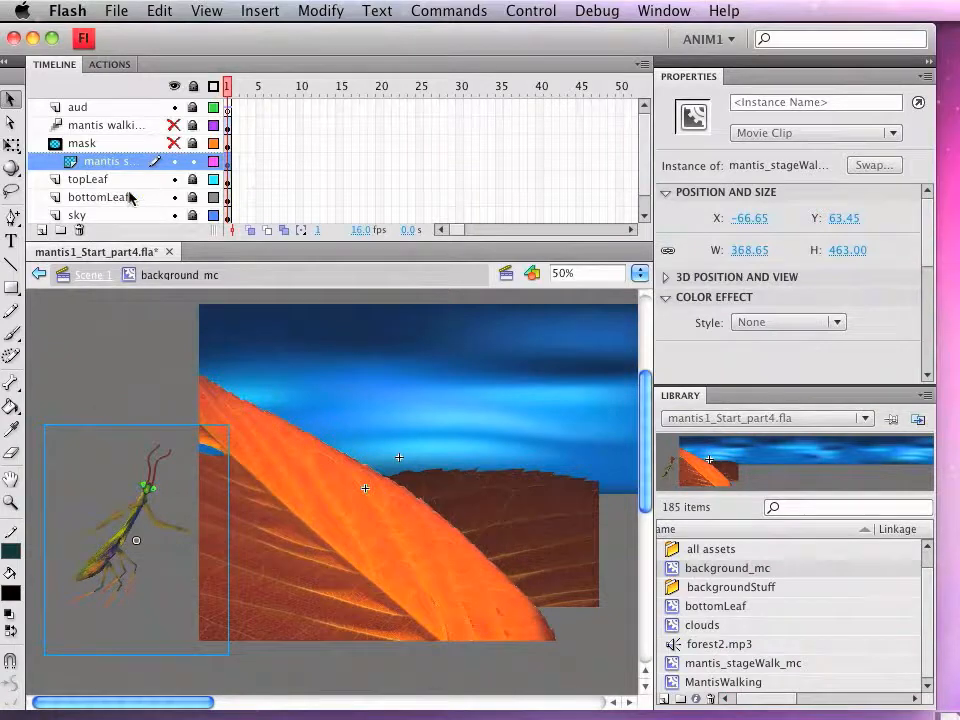
Step: Apply a black Tint color effect at 91% to the copied mantis instance
{"action": "left_click", "coordinate": [140, 517]}
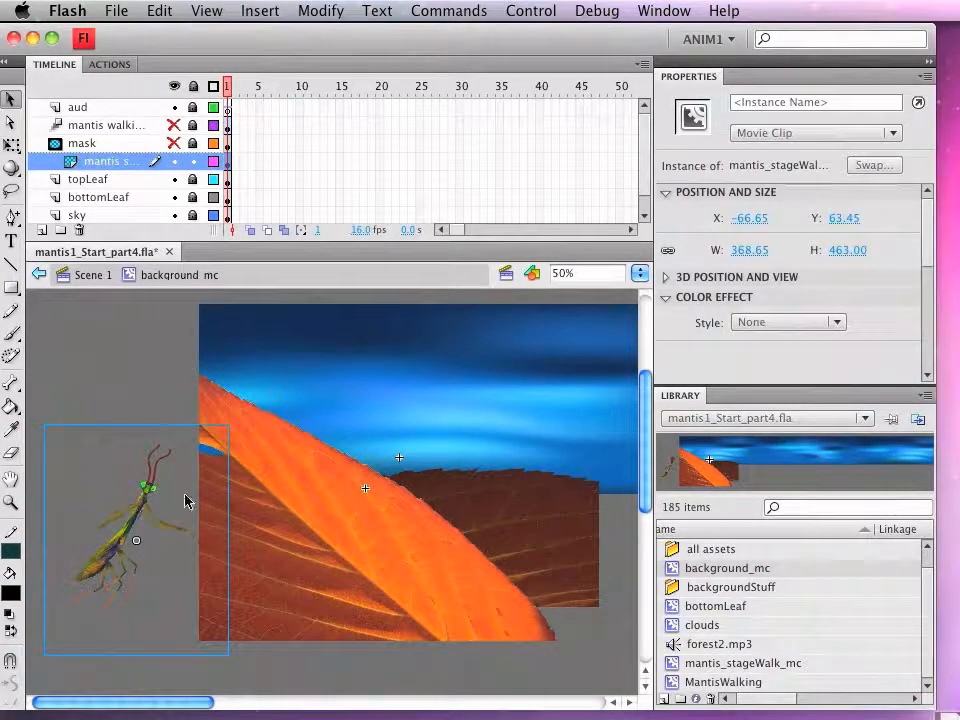
{"action": "left_click", "coordinate": [788, 323]}
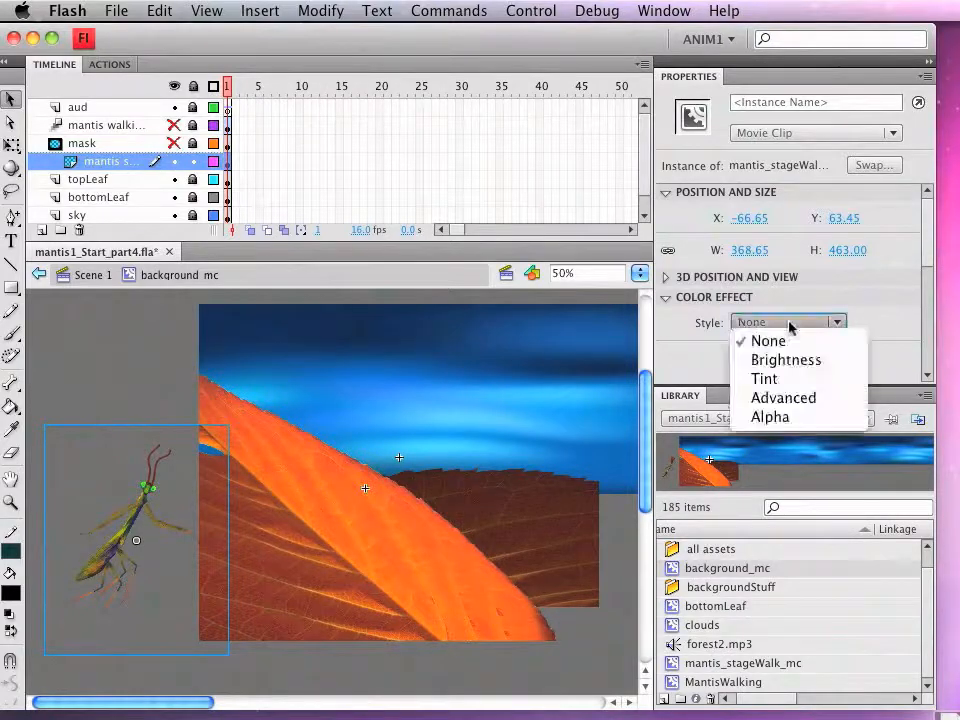
{"action": "left_click", "coordinate": [790, 378]}
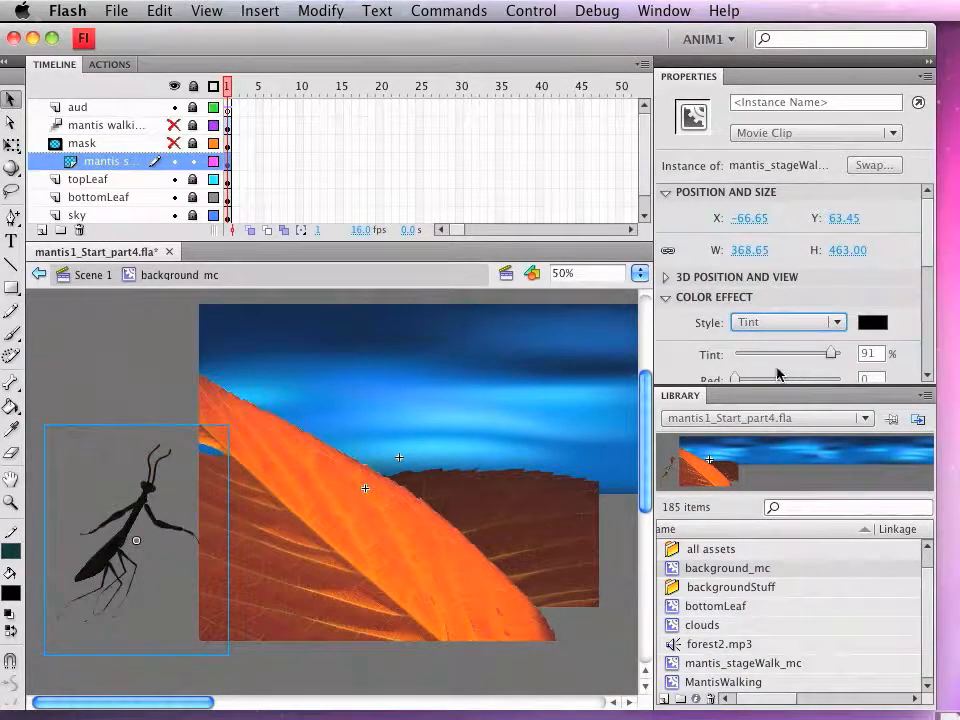
Step: Add a Blur filter to the black mantis copy with Blur X and Blur Y set to 25 px
{"action": "left_click_drag", "start_coordinate": [930, 255], "coordinate": [930, 369]}
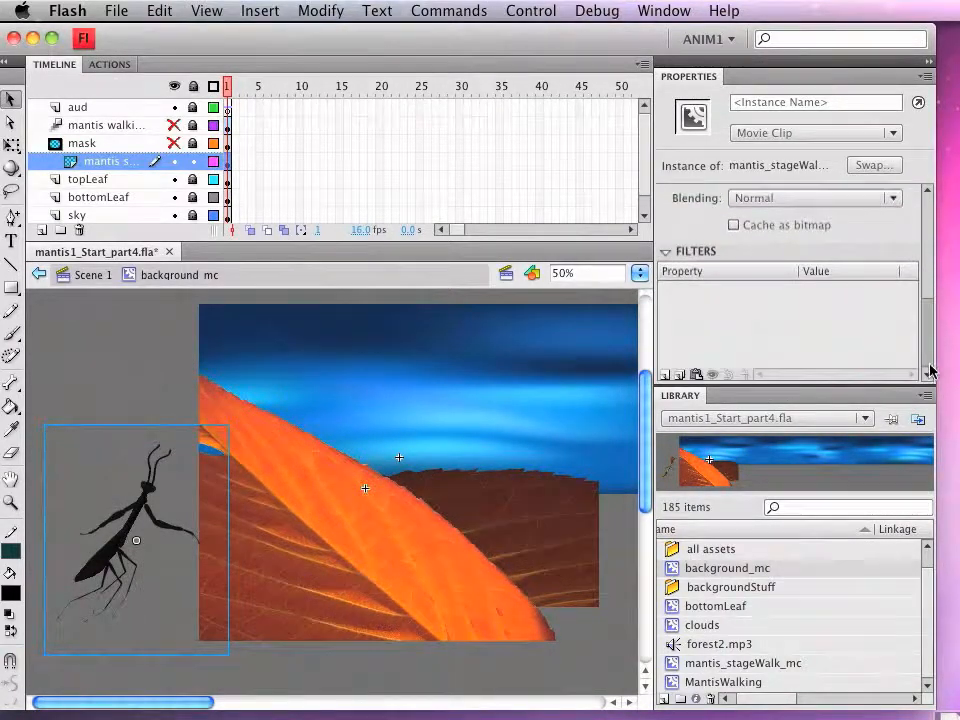
{"action": "left_click", "coordinate": [665, 377]}
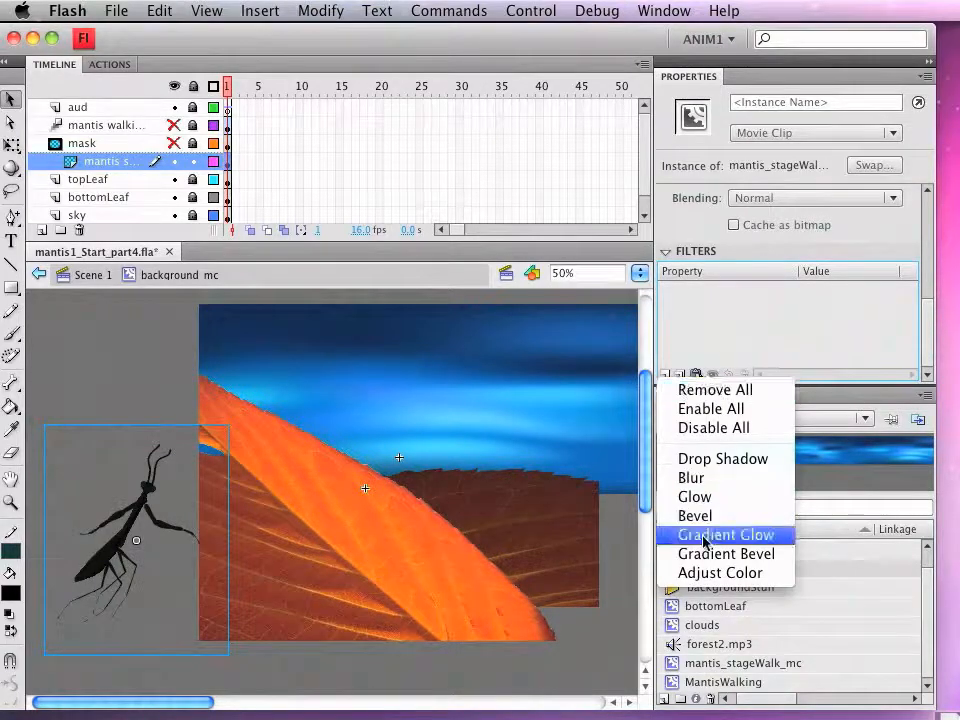
{"action": "left_click", "coordinate": [703, 484]}
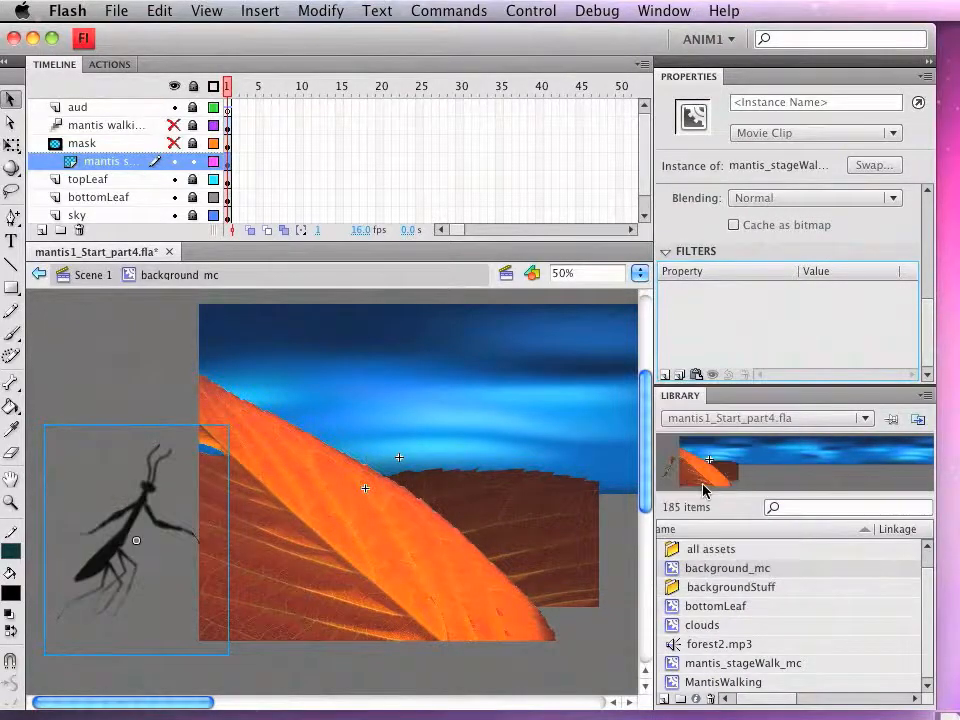
{"action": "left_click", "coordinate": [808, 310]}
{"action": "type", "text": "20"}
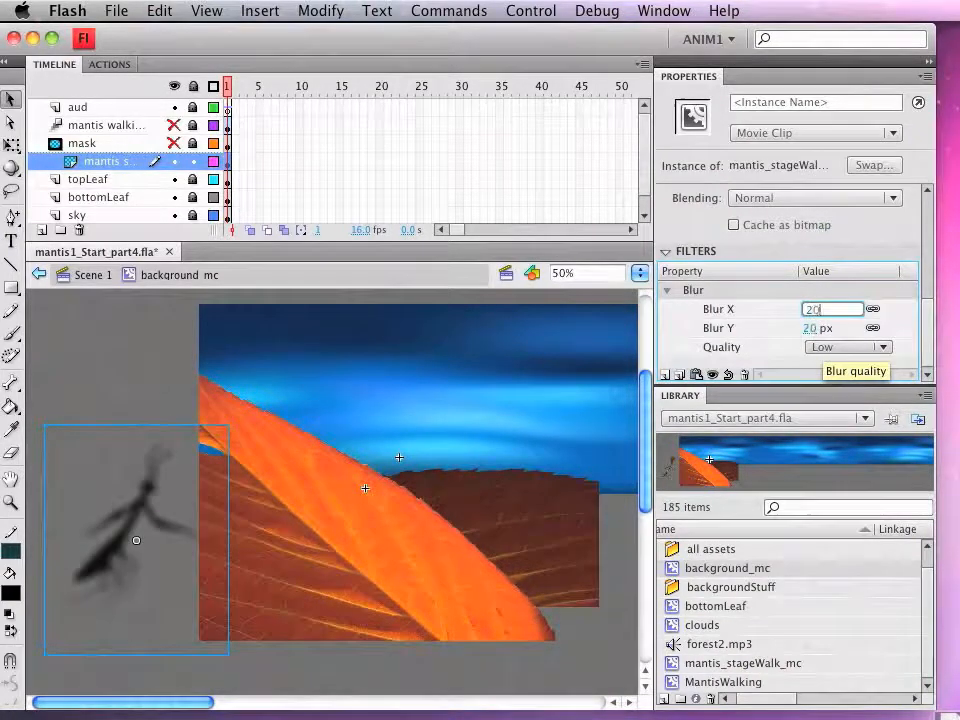
{"action": "key", "text": "super+a"}
{"action": "type", "text": "256"}
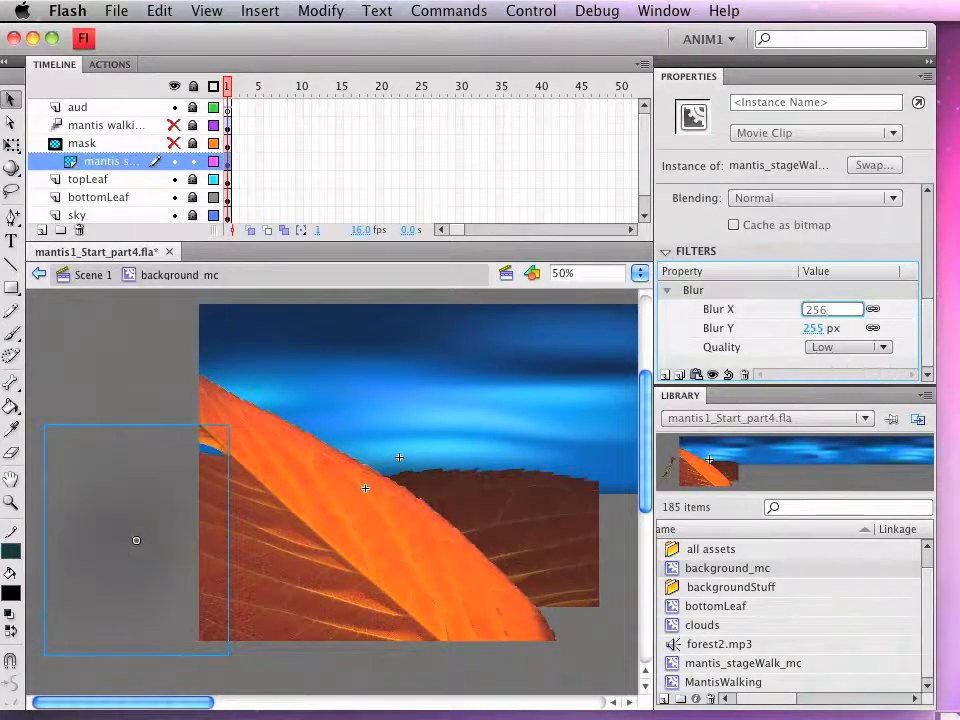
{"action": "key", "text": "BackSpace"}
{"action": "key", "text": "Return"}
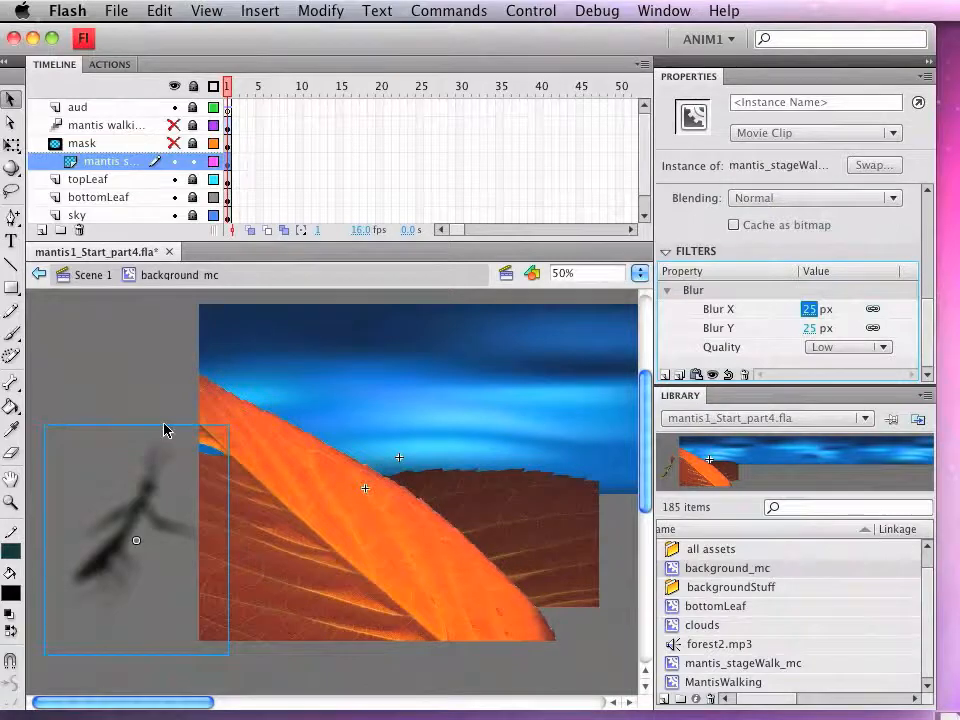
Step: Skew the blurred mantis shadow horizontally with Free Transform so its upper end leans far to the left
{"action": "left_click", "coordinate": [12, 145]}
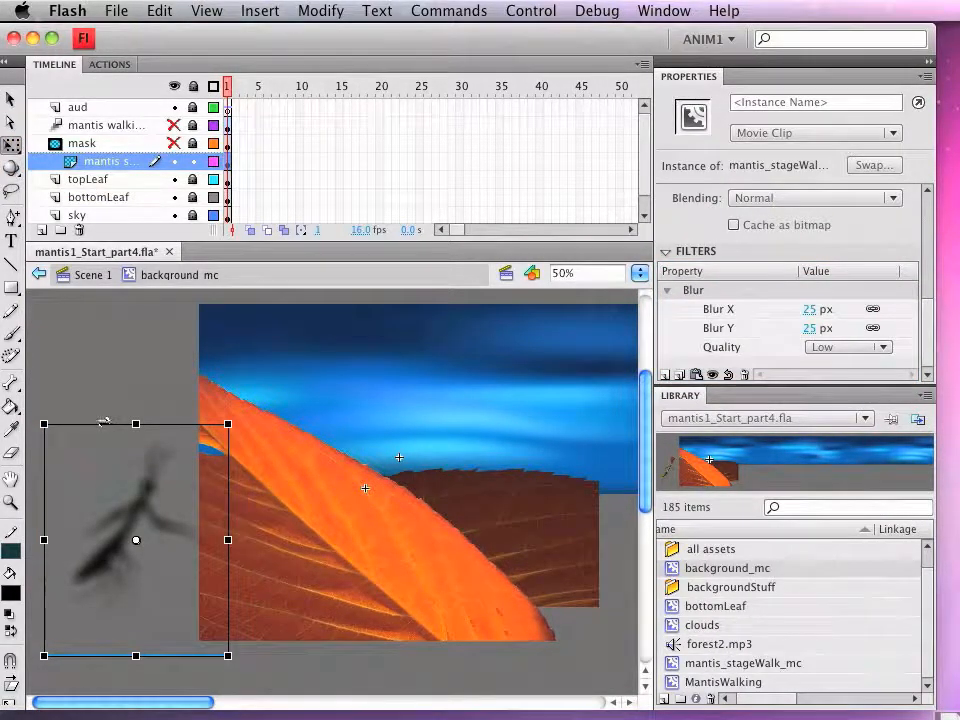
{"action": "left_click_drag", "start_coordinate": [104, 422], "coordinate": [28, 422]}
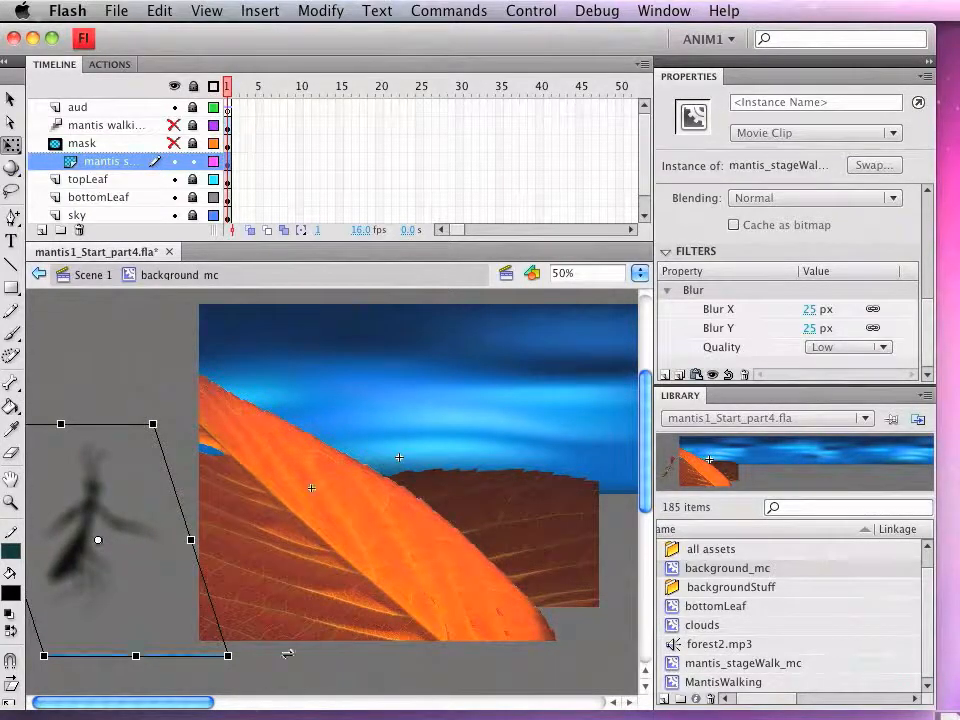
{"action": "left_click_drag", "start_coordinate": [205, 710], "coordinate": [178, 710]}
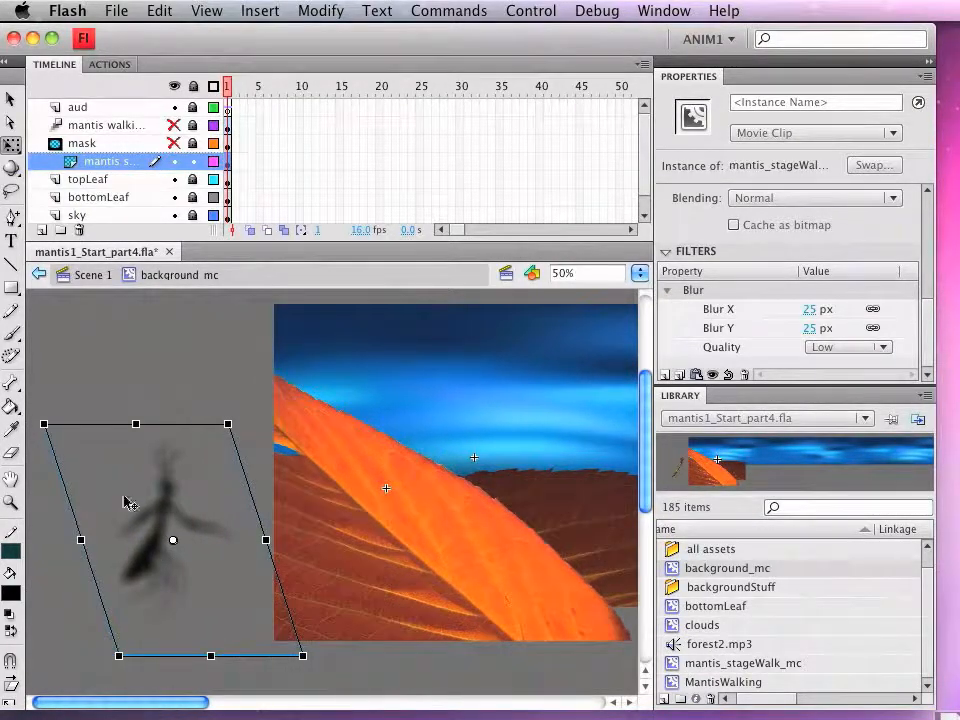
{"action": "left_click_drag", "start_coordinate": [190, 424], "coordinate": [38, 396]}
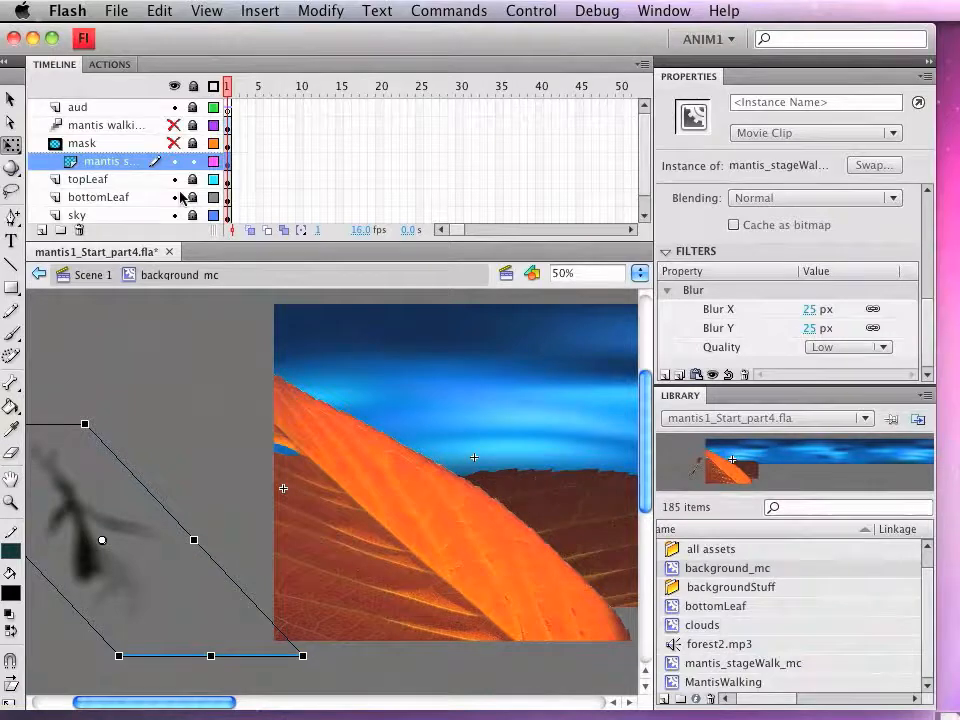
Step: Show the mask layer and lock the shadow layer beneath it, and test the movie to check the masked shadow
{"action": "left_click", "coordinate": [193, 161]}
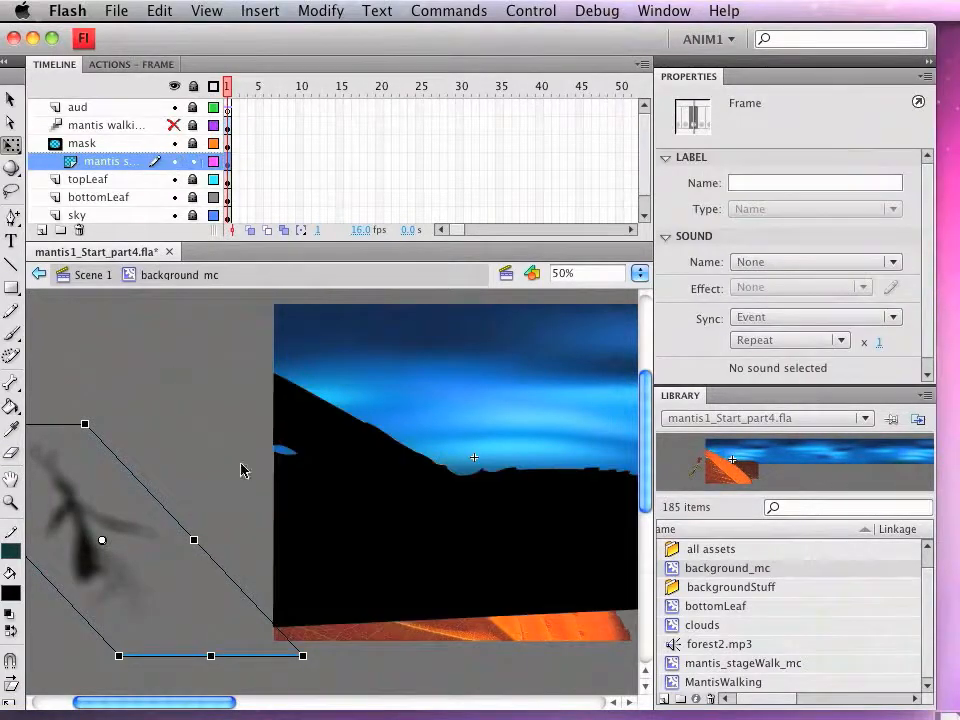
{"action": "left_click", "coordinate": [193, 161]}
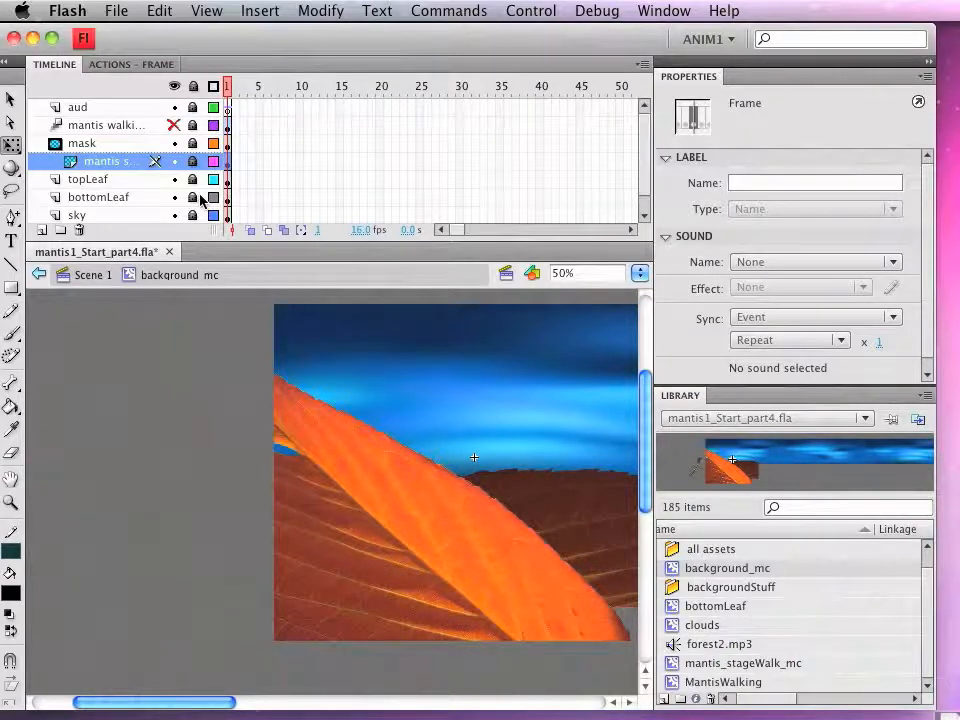
{"action": "key", "text": "super+Return"}
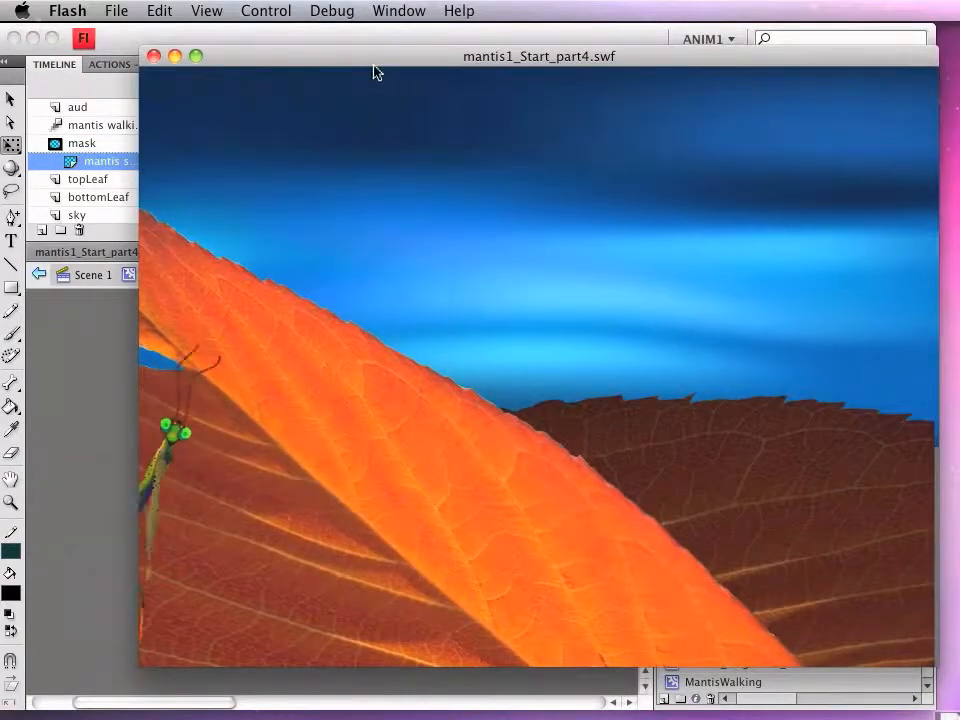
{"action": "left_click_drag", "start_coordinate": [375, 72], "coordinate": [269, 78]}
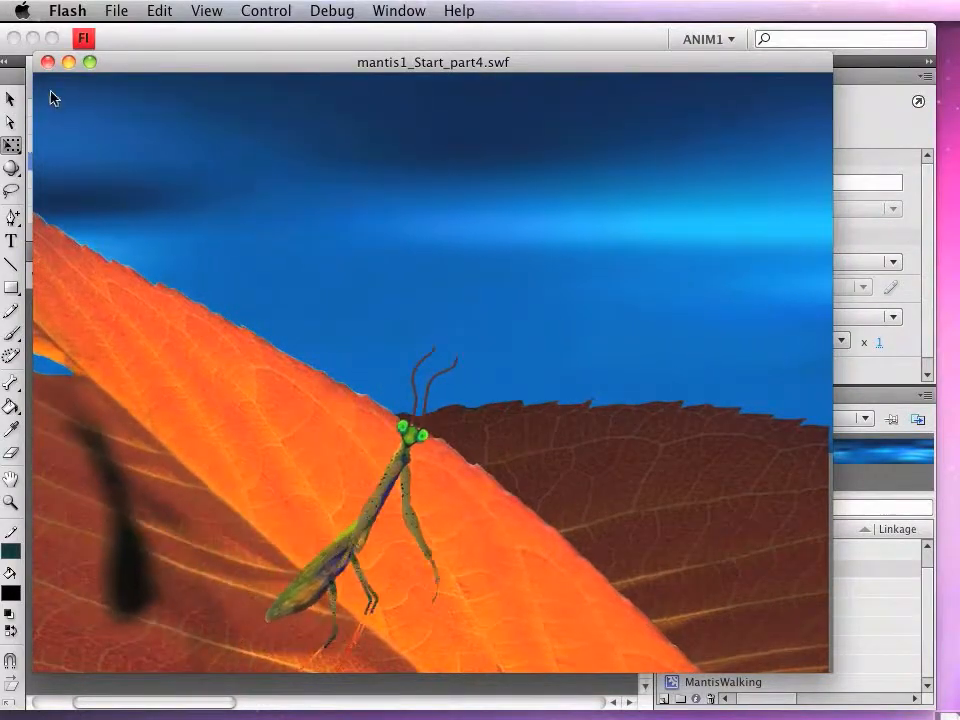
Step: Close the movie preview, open the mantis_stageWalk_mc symbol for editing and extend its walking tween to frame 125
{"action": "left_click", "coordinate": [47, 61]}
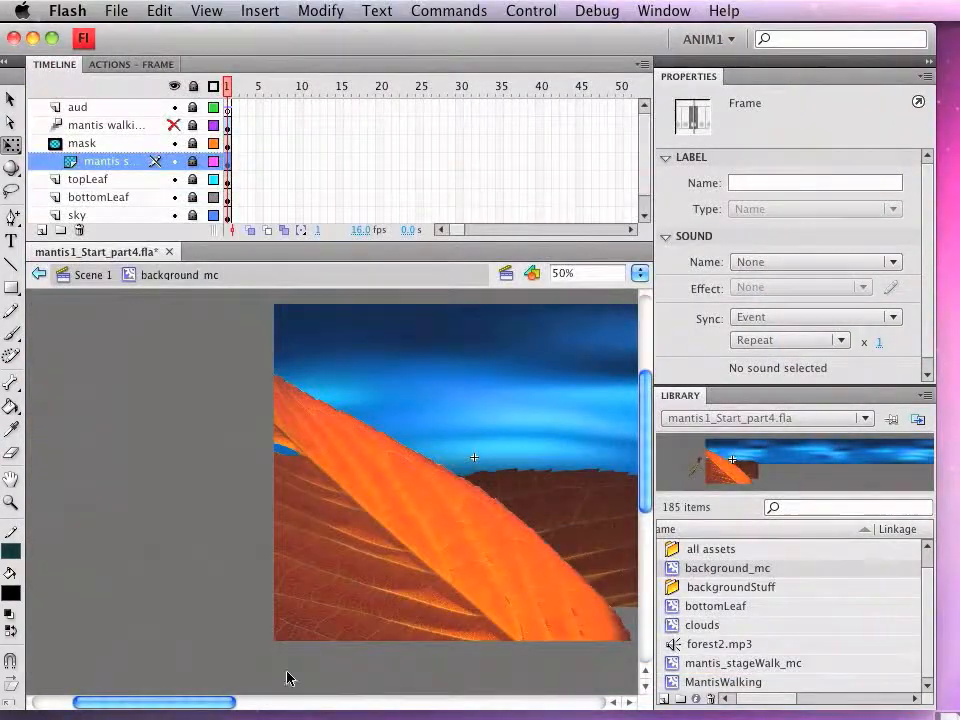
{"action": "left_click_drag", "start_coordinate": [175, 708], "coordinate": [235, 708]}
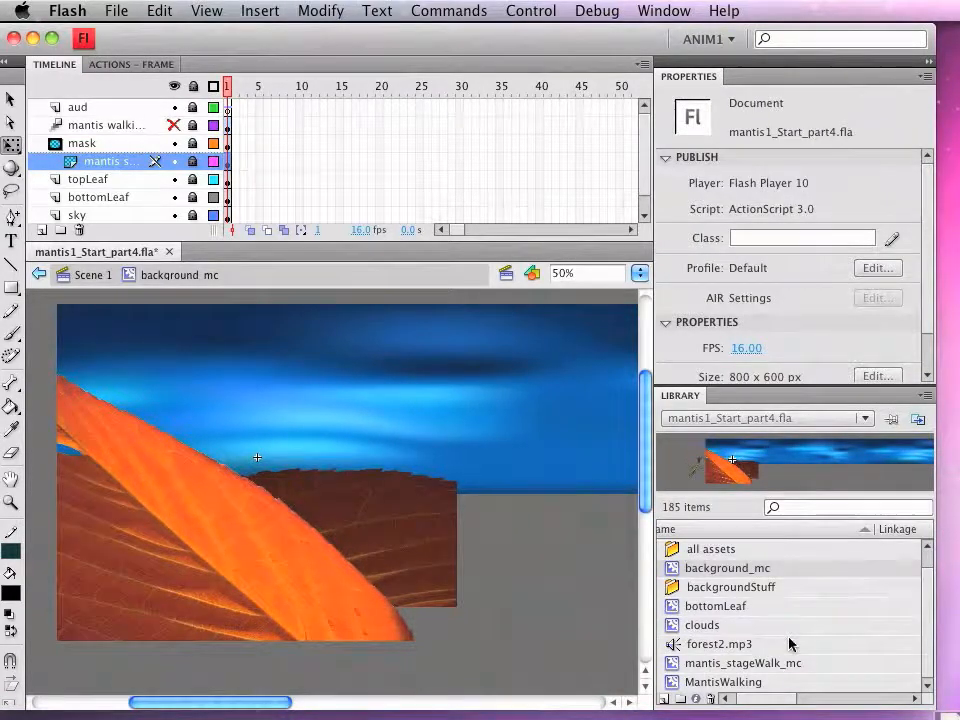
{"action": "left_click", "coordinate": [673, 664]}
{"action": "double_click", "coordinate": [673, 664]}
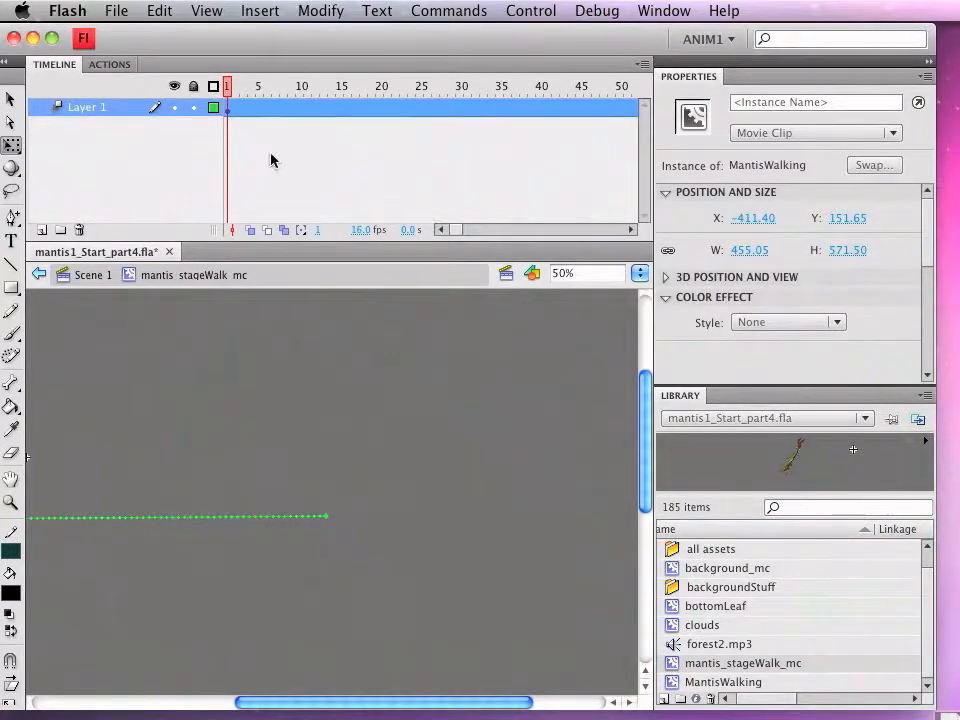
{"action": "left_click", "coordinate": [631, 230]}
{"action": "left_click_drag", "start_coordinate": [631, 230], "coordinate": [632, 229]}
{"action": "left_click_drag", "start_coordinate": [423, 107], "coordinate": [620, 107]}
Step: Move the mantis farther to the right at frame 125 to lengthen its walking path, and test the movie
{"action": "left_click_drag", "start_coordinate": [321, 487], "coordinate": [628, 489]}
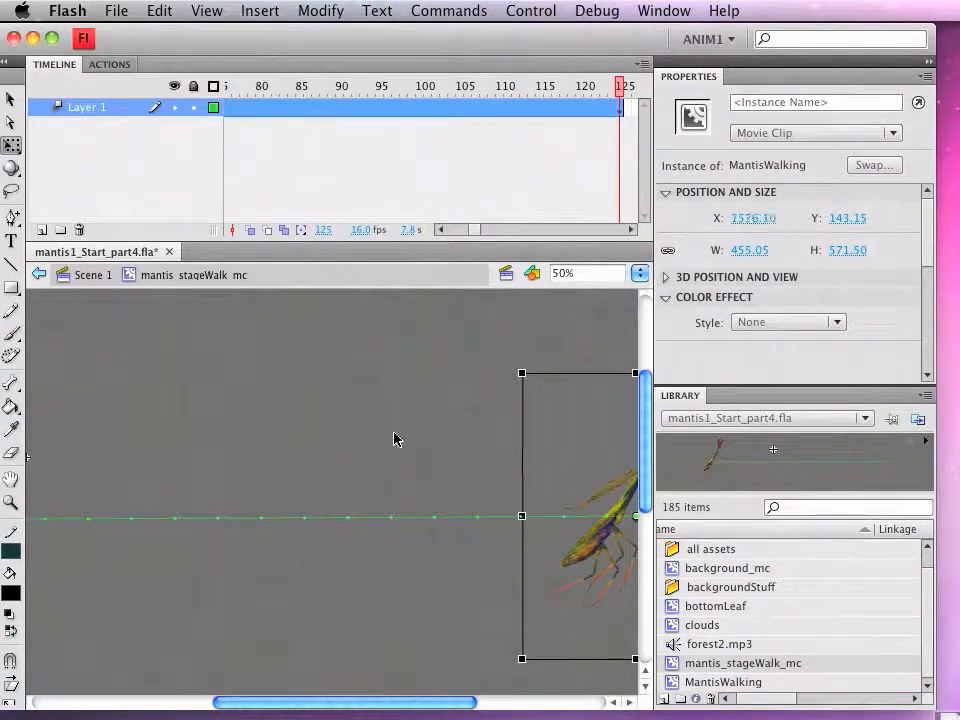
{"action": "key", "text": "super+Return"}
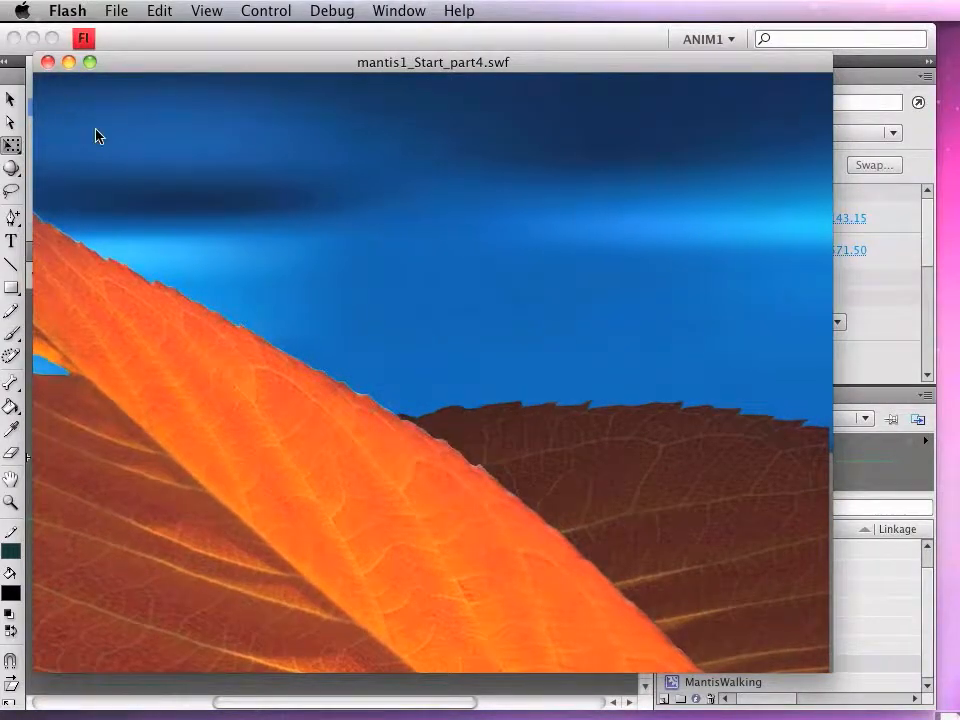
{"action": "left_click", "coordinate": [48, 62]}
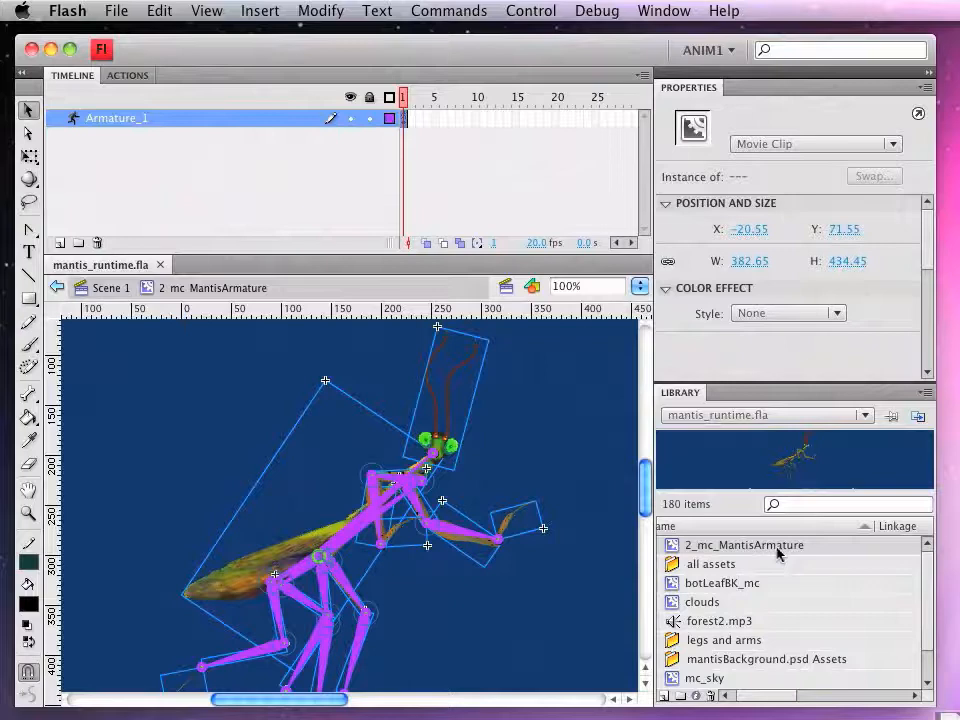
Step: In mantis_runtime.fla, select the frame of Armature_1 and check the armature's type options
{"action": "left_click", "coordinate": [404, 121]}
{"action": "left_click", "coordinate": [343, 525]}
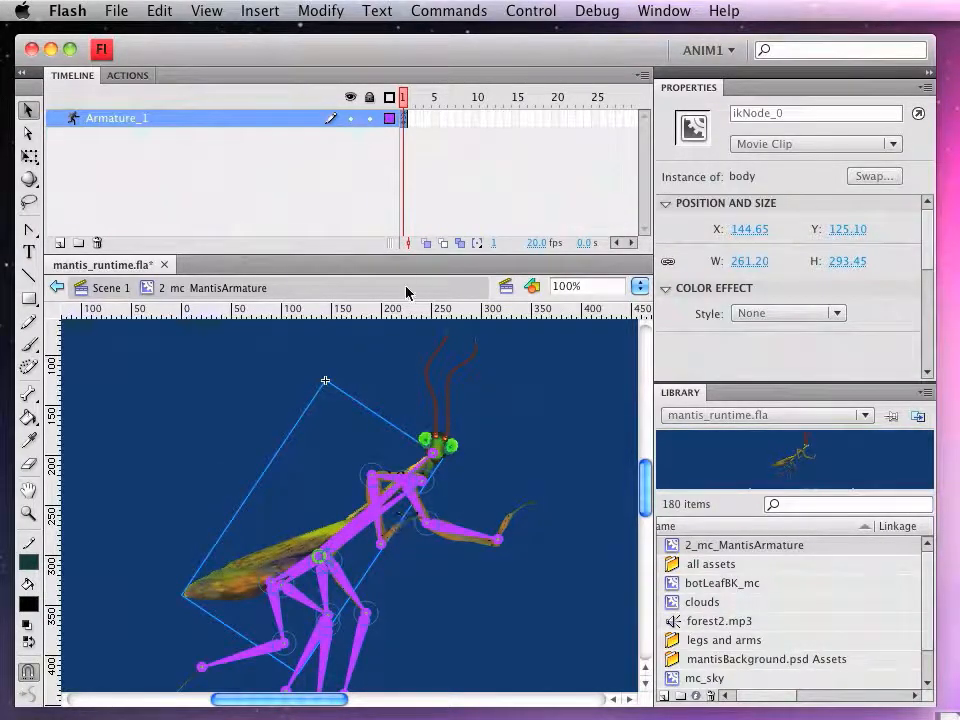
{"action": "left_click", "coordinate": [405, 121]}
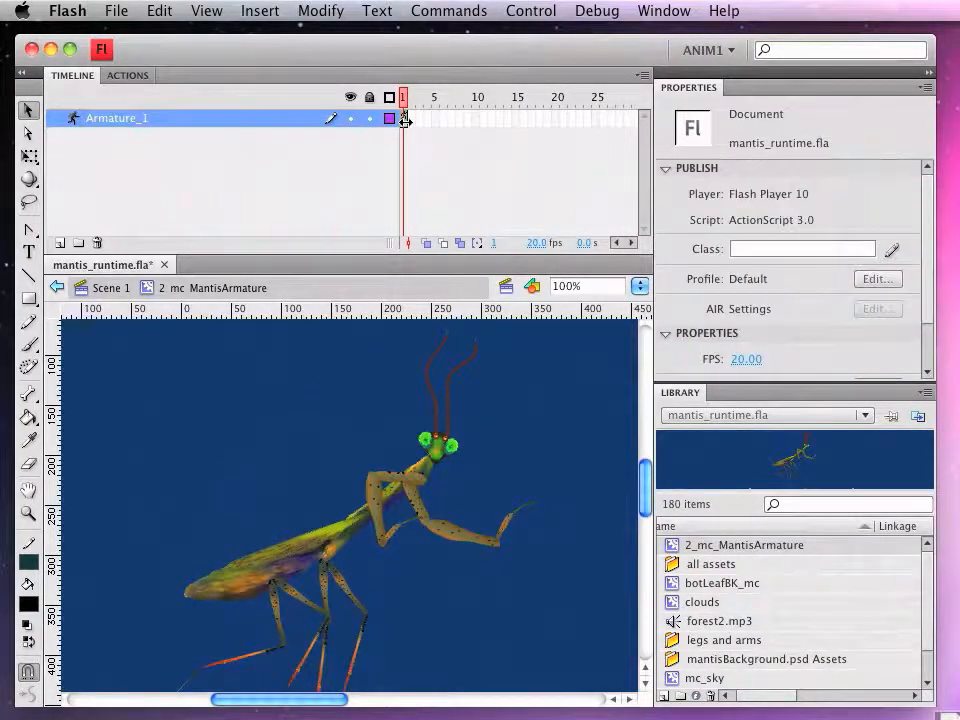
{"action": "left_click", "coordinate": [403, 121]}
{"action": "left_click", "coordinate": [403, 121]}
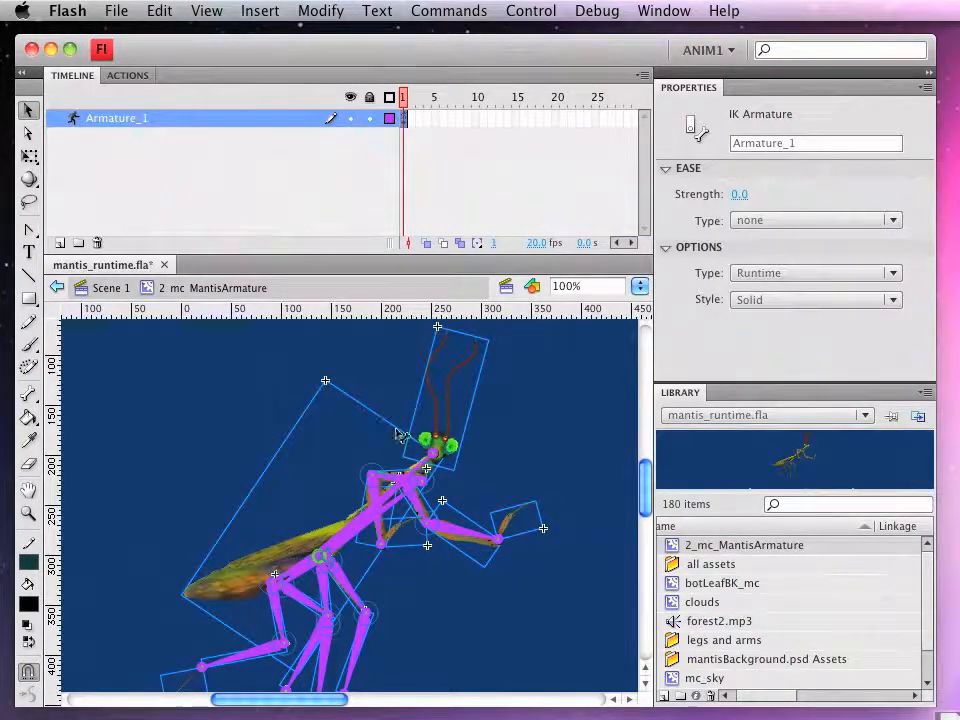
{"action": "left_click", "coordinate": [787, 275]}
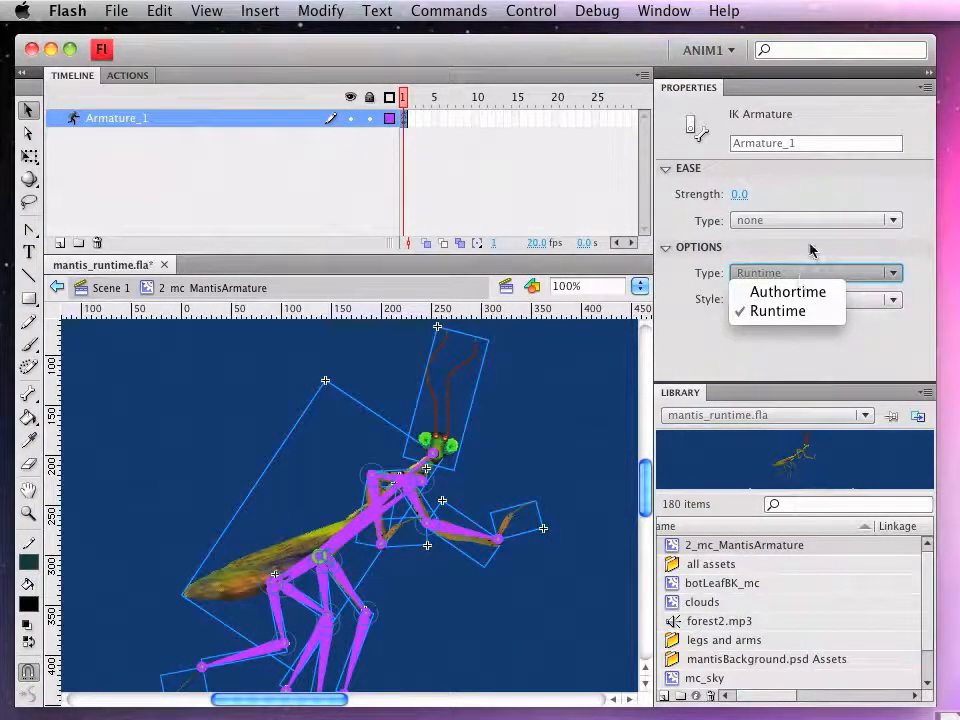
{"action": "left_click", "coordinate": [810, 247]}
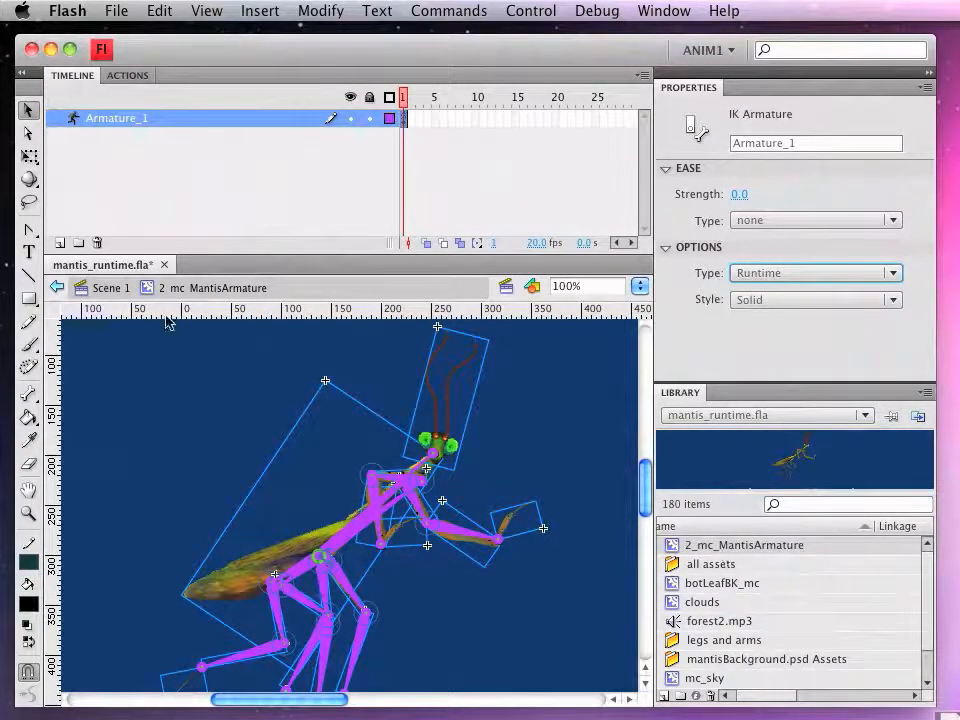
Step: Return to Scene 1 of mantis_runtime.fla and test the movie with the runtime armature
{"action": "left_click", "coordinate": [100, 288]}
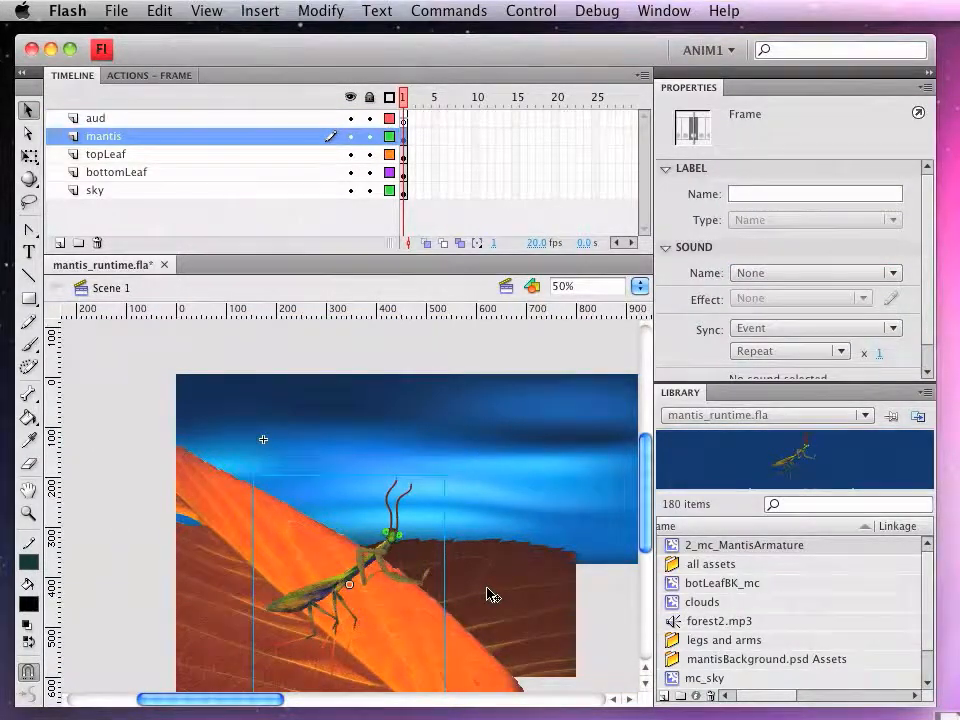
{"action": "key", "text": "super+Return"}
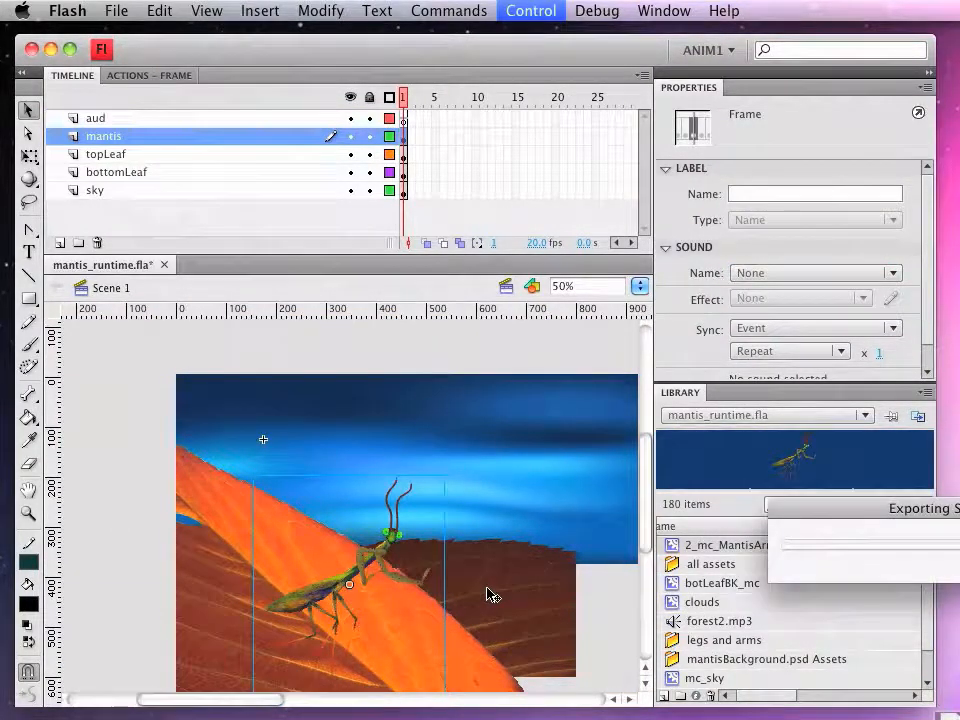